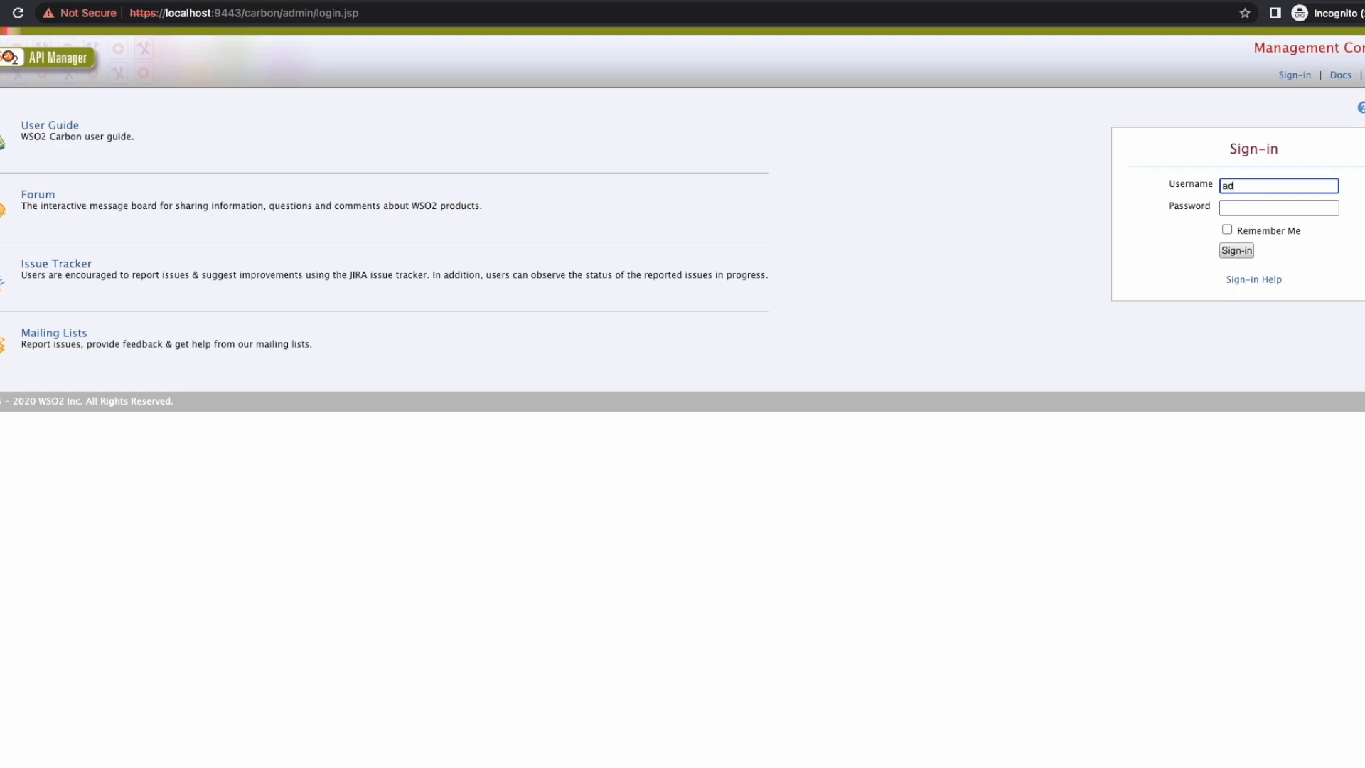
Step: Sign in to the Management Console with the admin account
key(Tab)
text(admin)
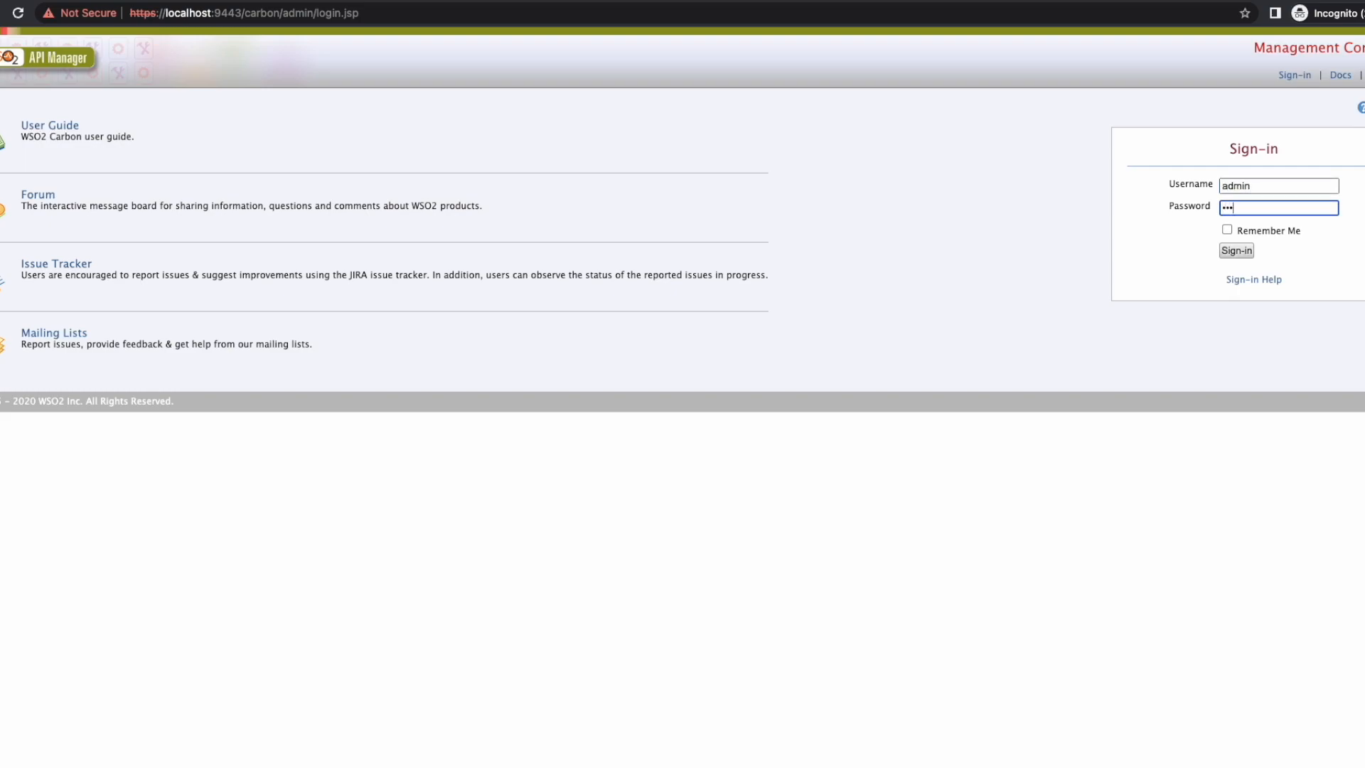
key(Return)
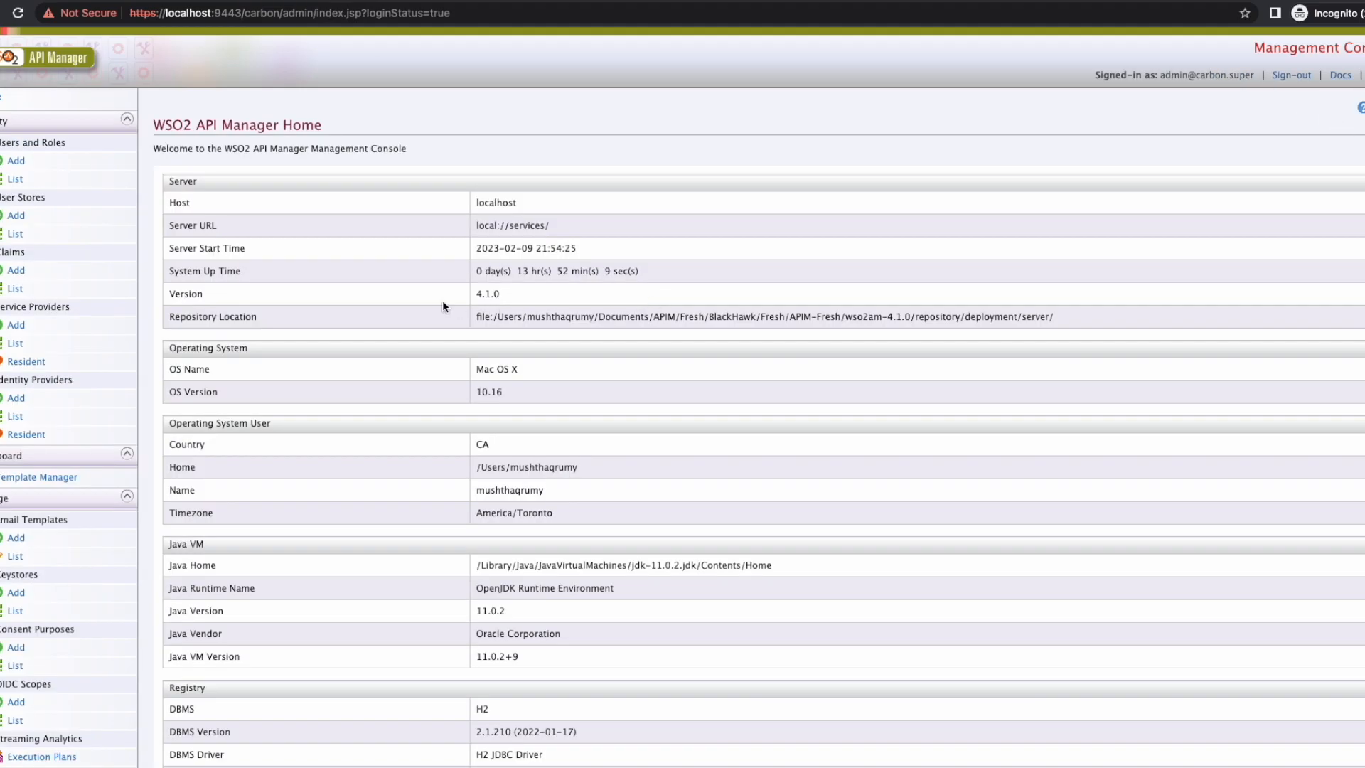
Step: Open the registry resource browser from Resources > Browse in the sidebar
scroll(109, 467, down, 3)
scroll(109, 467, down, 8)
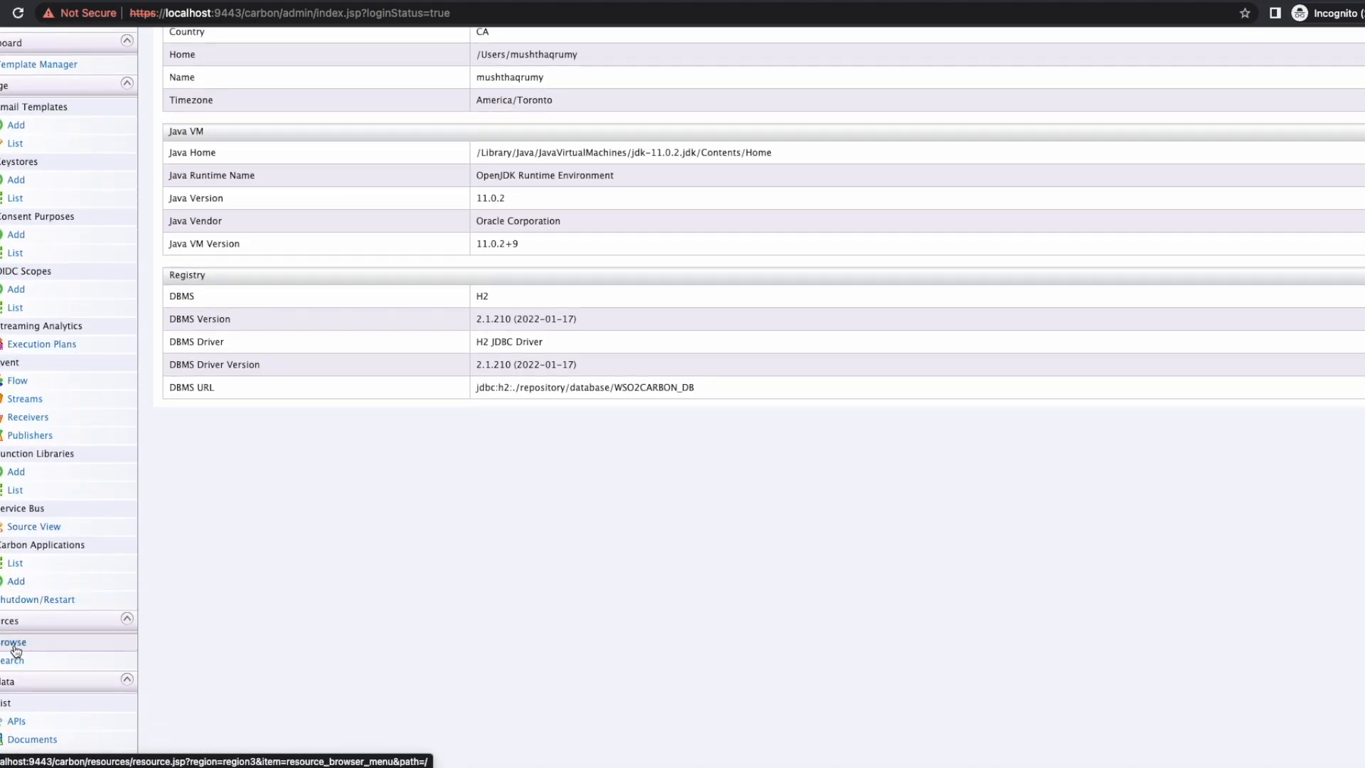
click(14, 643)
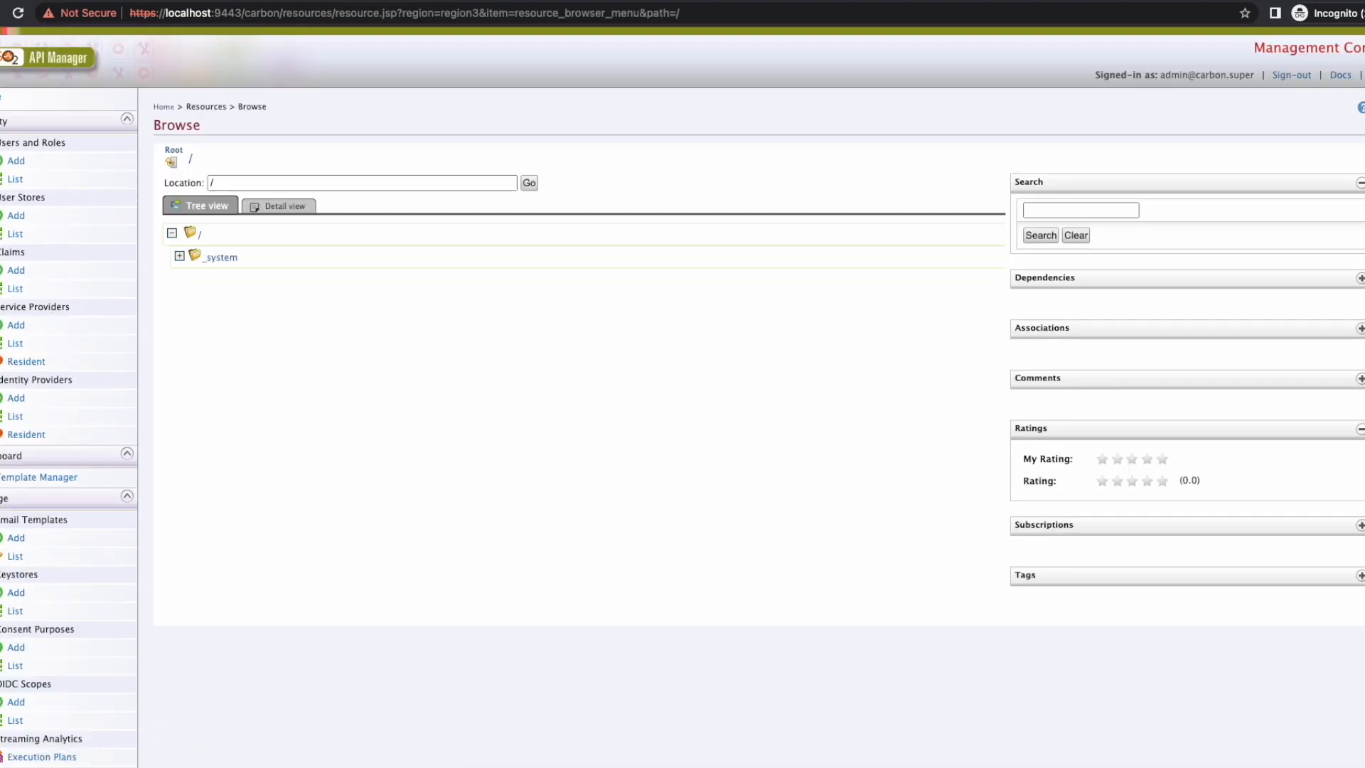
Step: Expand _system > governance > customurl > api-cloud and both urlMapping folders, then open governance
click(179, 256)
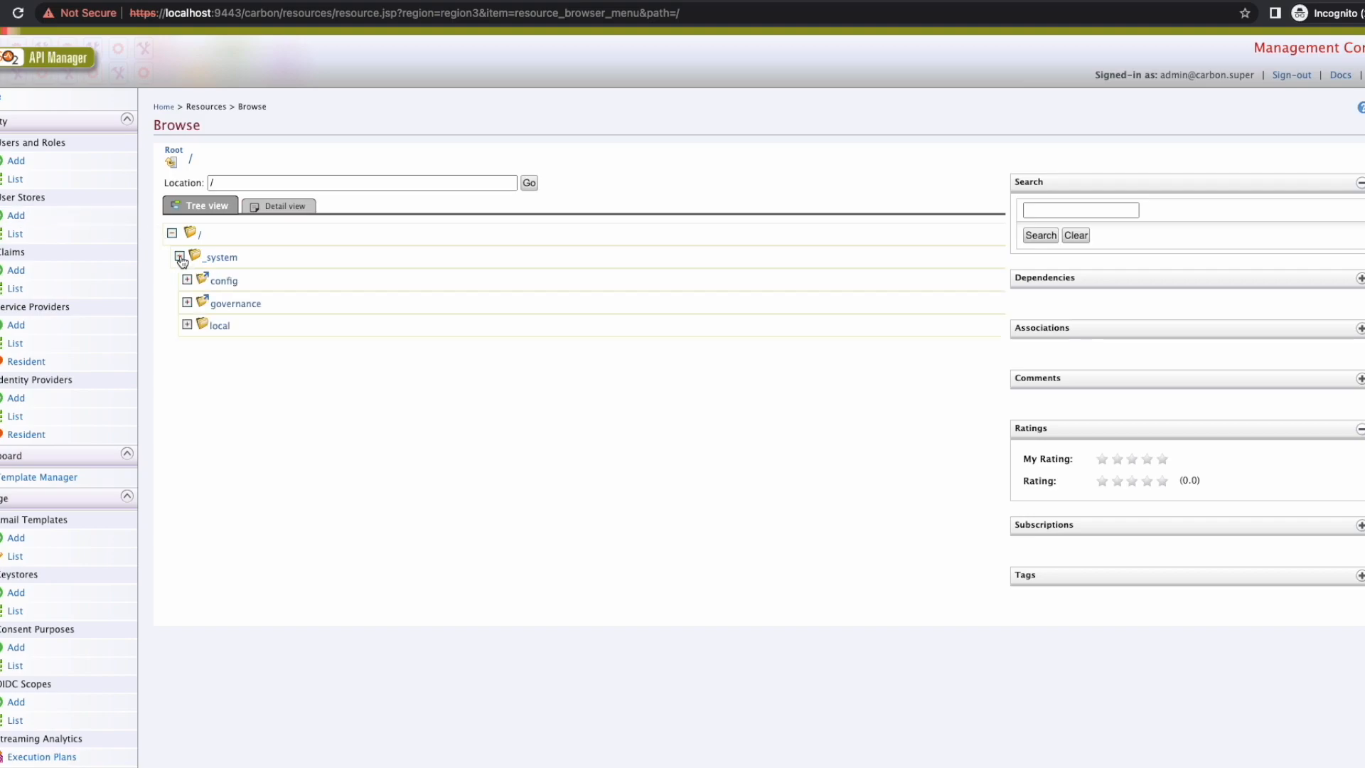
click(188, 303)
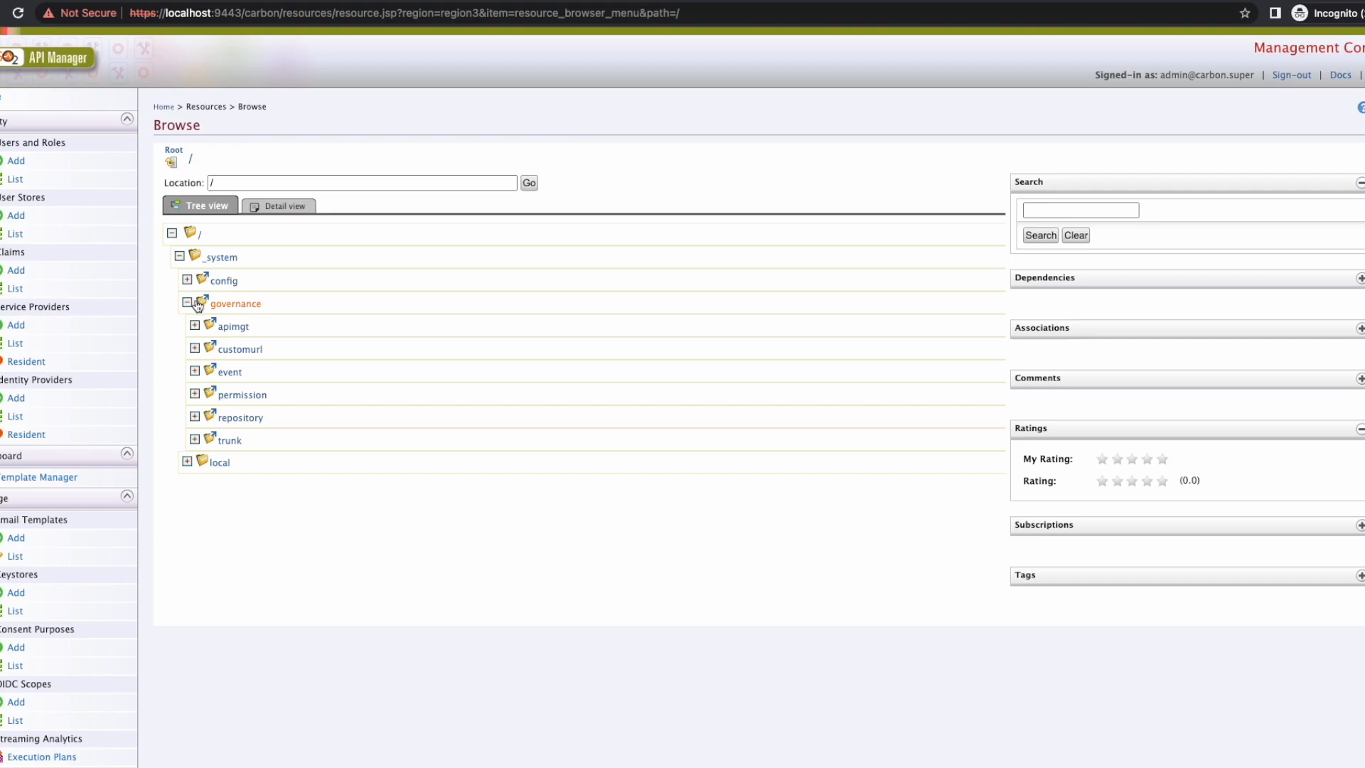
click(196, 349)
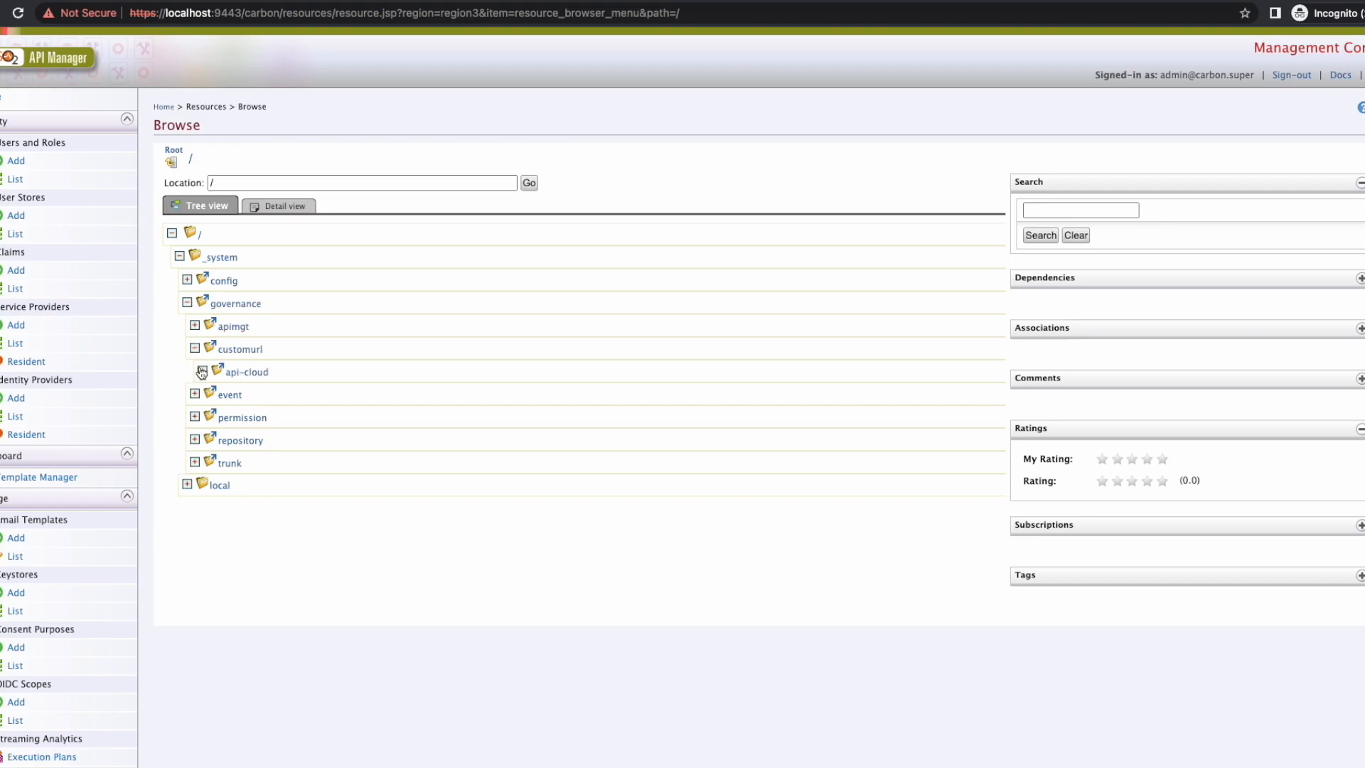
click(203, 371)
click(210, 395)
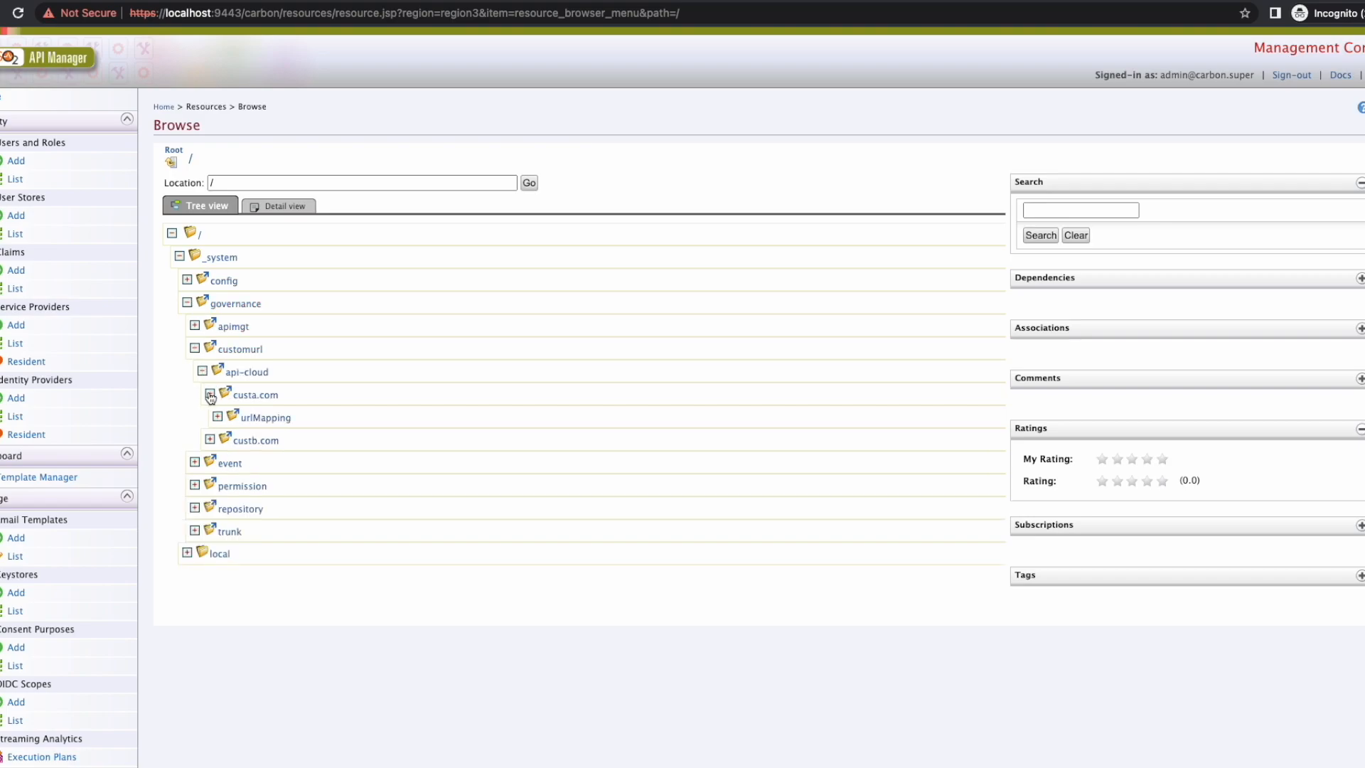
click(210, 440)
click(218, 418)
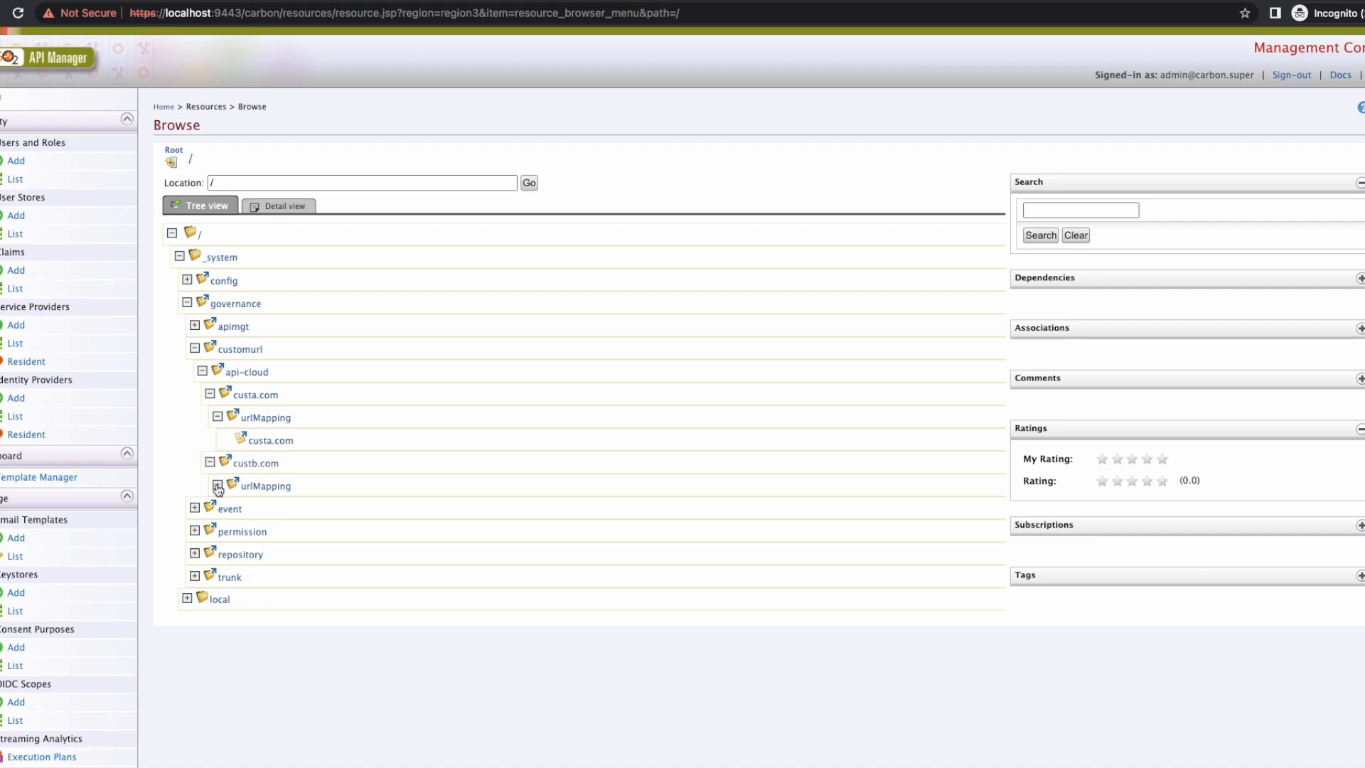
click(217, 485)
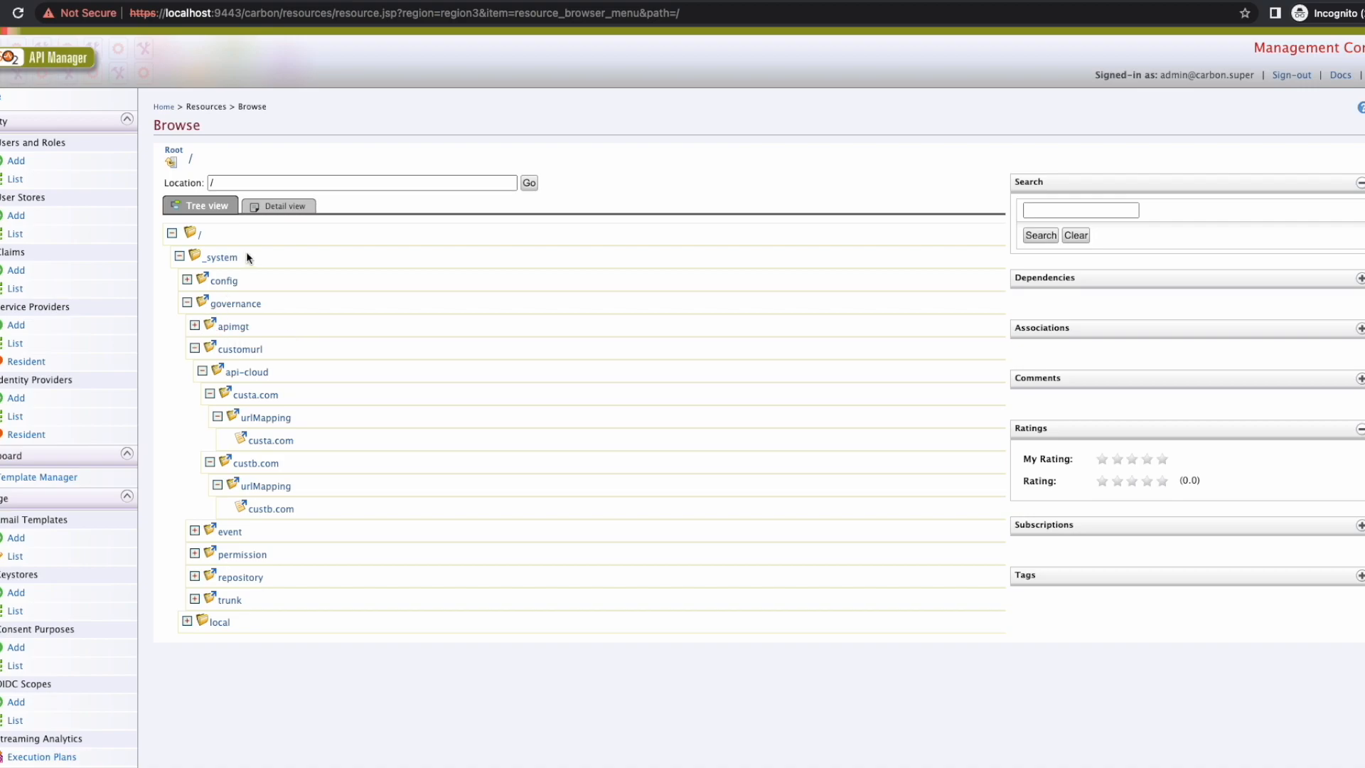
click(245, 307)
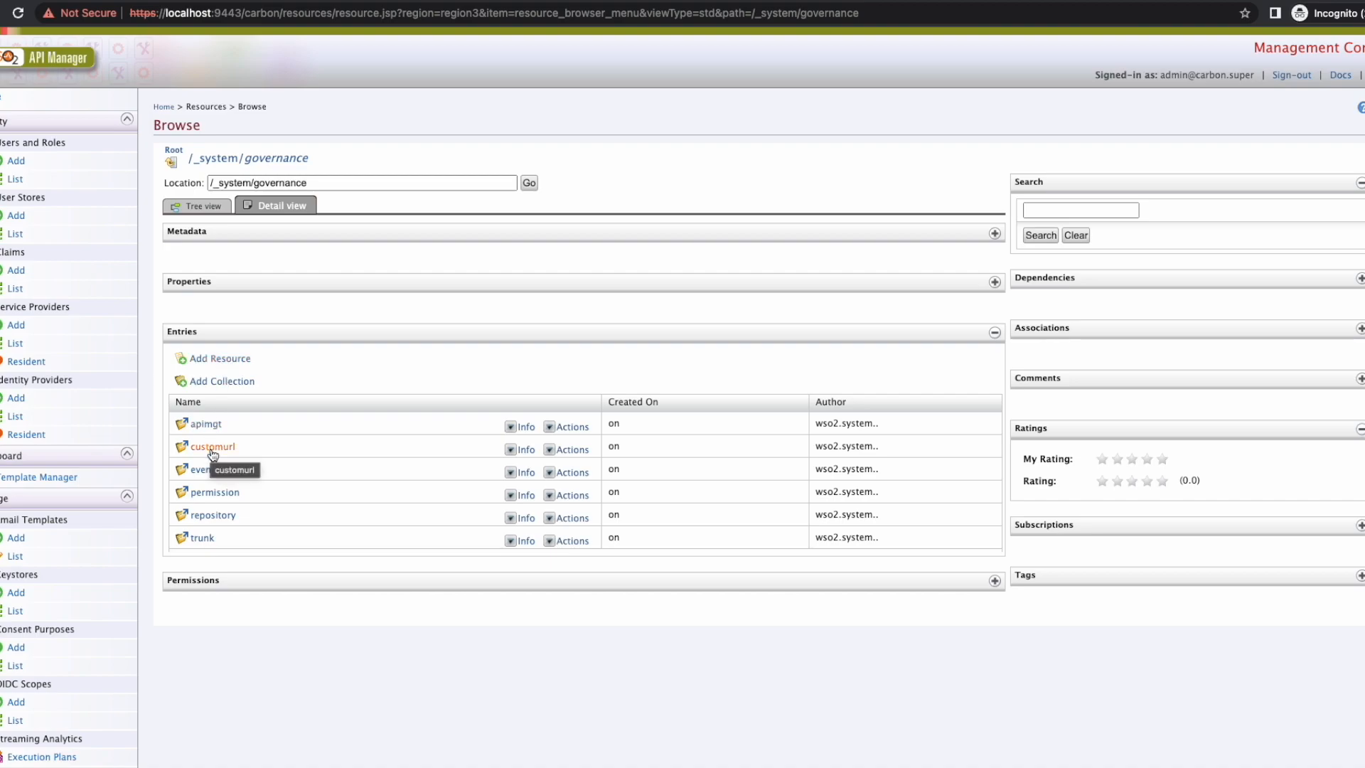
Step: Browse customurl > api-cloud > custa.com > urlMapping to the custa.com mapping resource
click(212, 452)
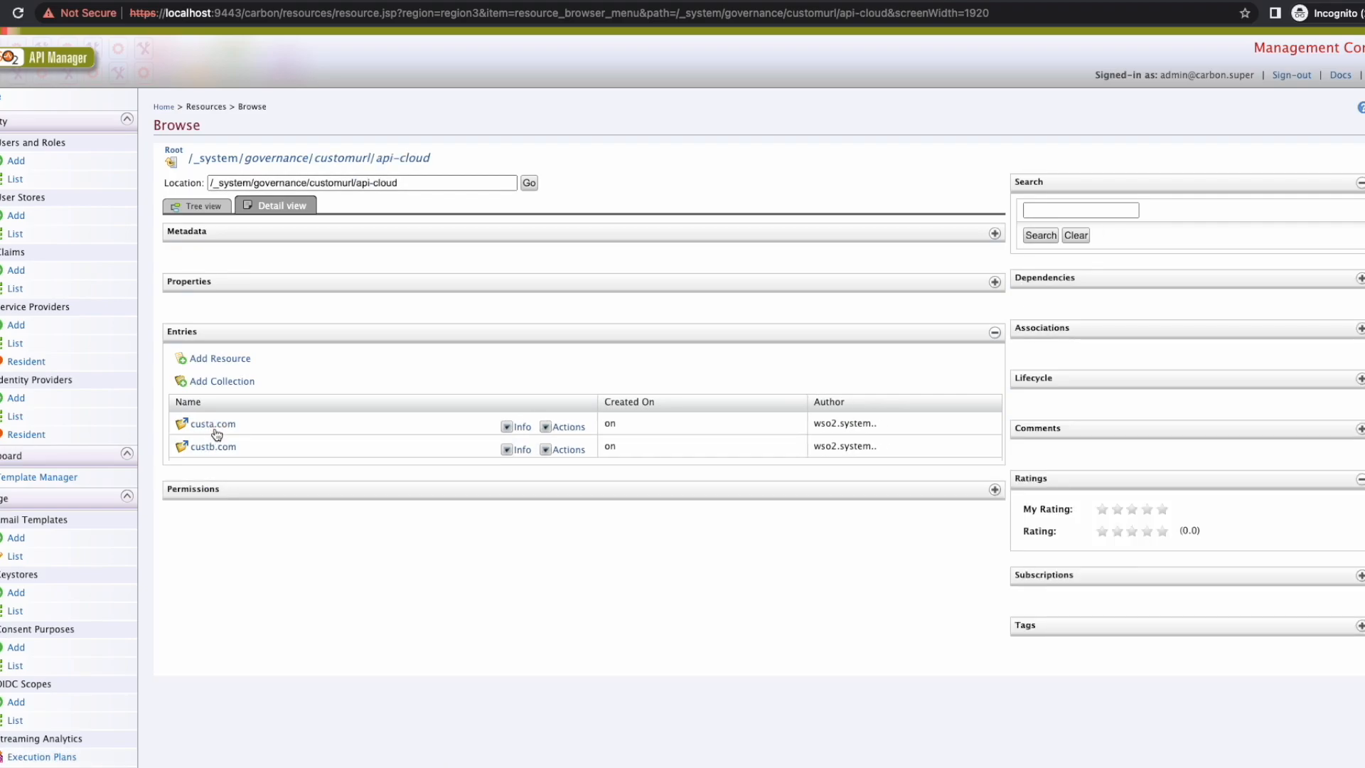
click(216, 430)
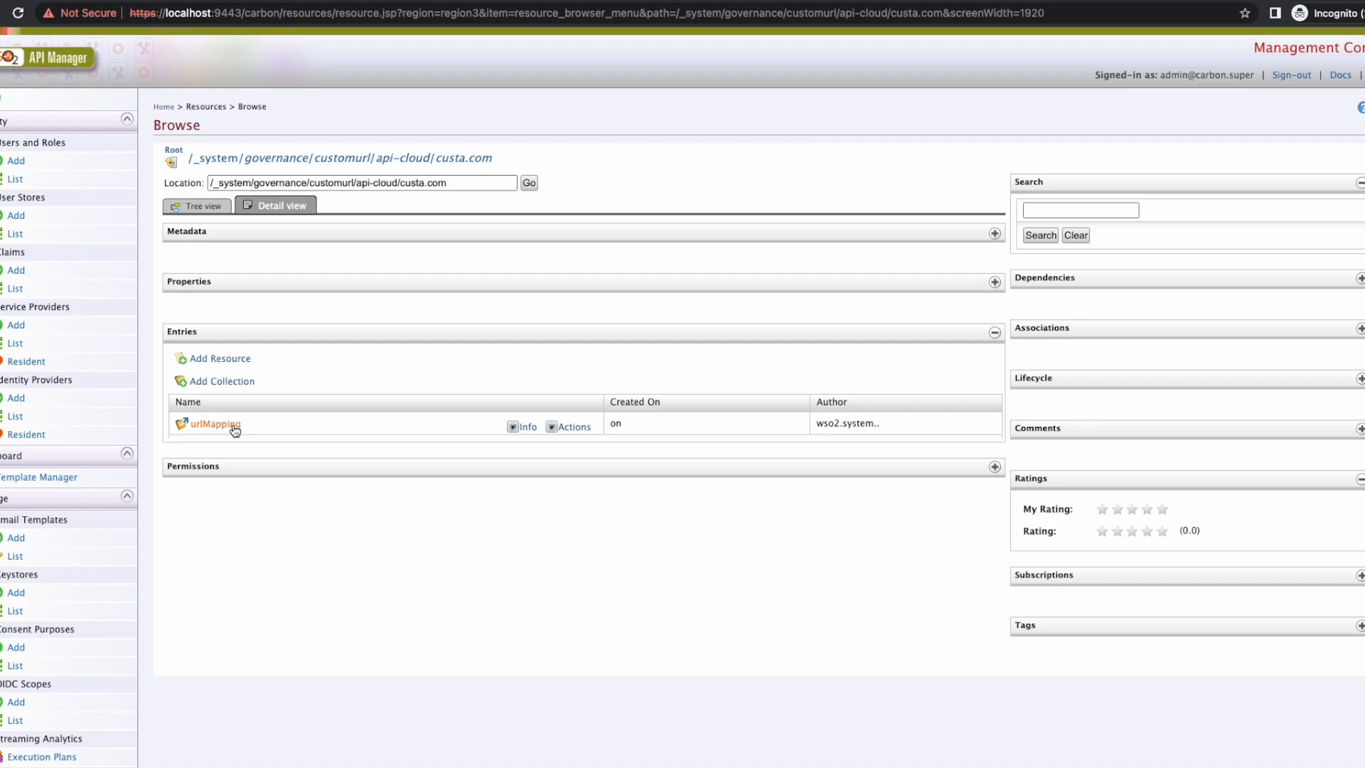
click(224, 429)
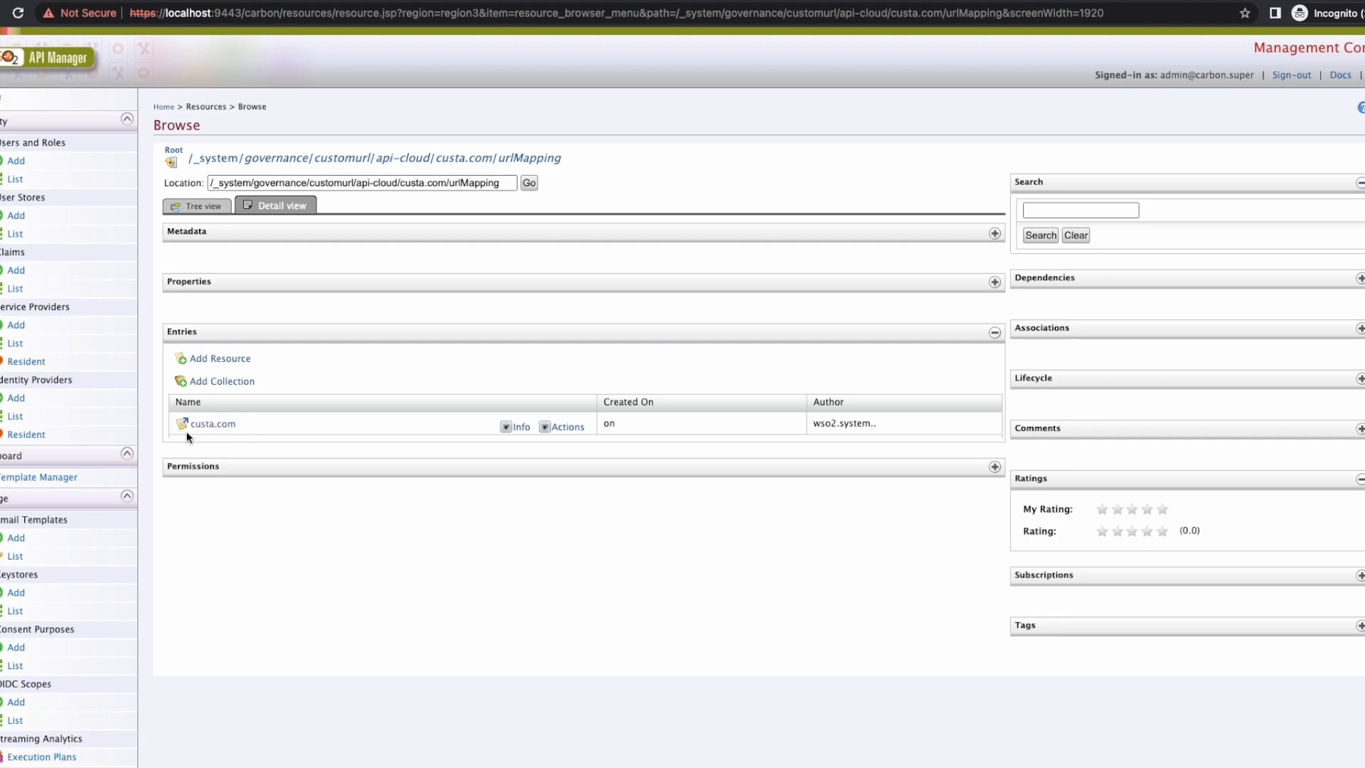
drag(607, 164, 317, 165)
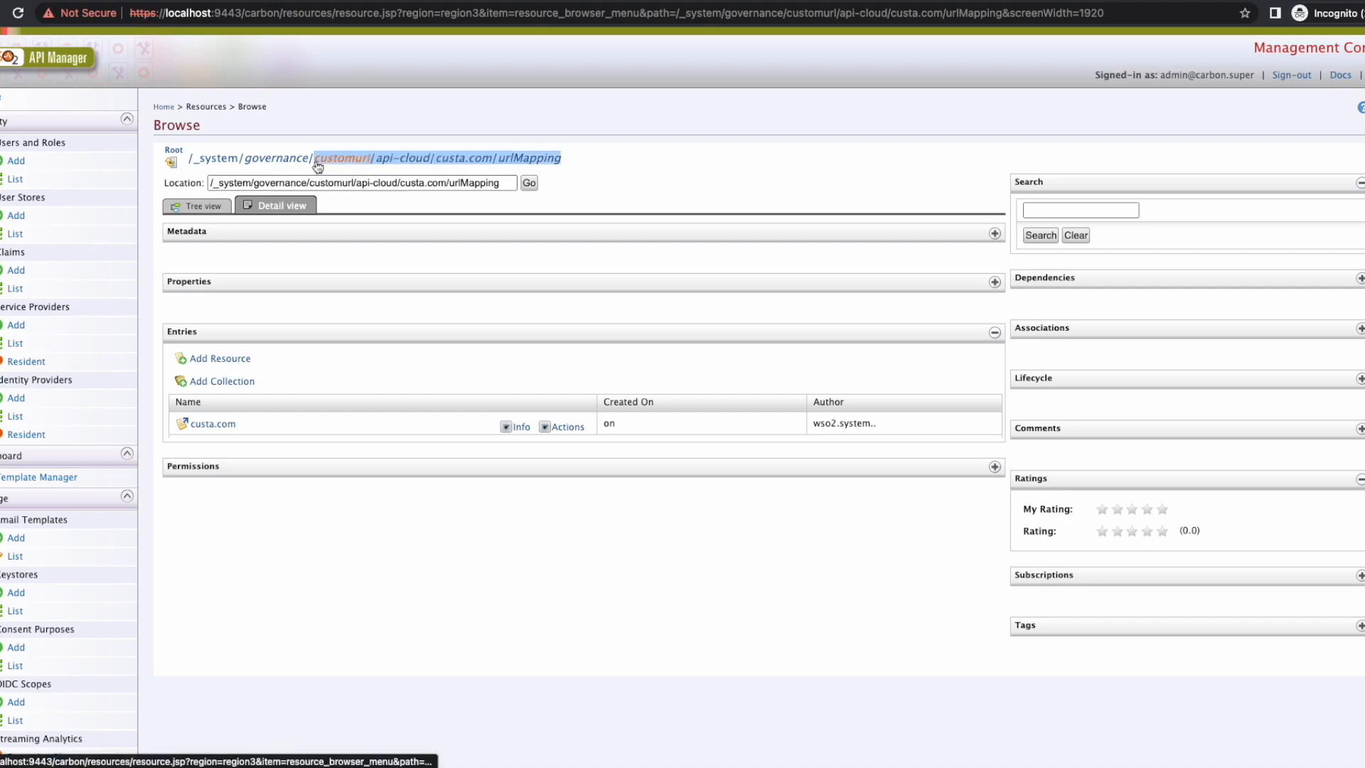
click(246, 531)
click(224, 426)
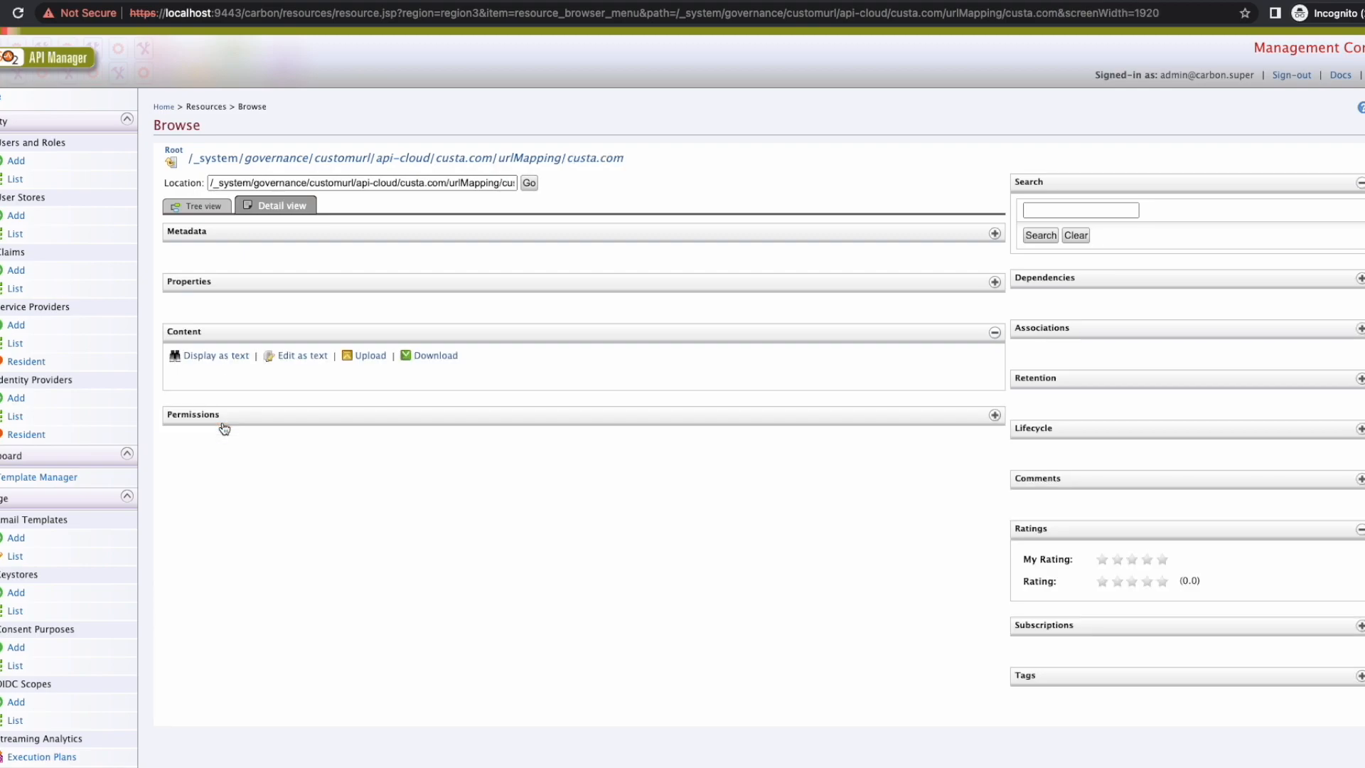
Step: Display the mapping JSON as text and highlight its custa.com tenant domain value
click(241, 357)
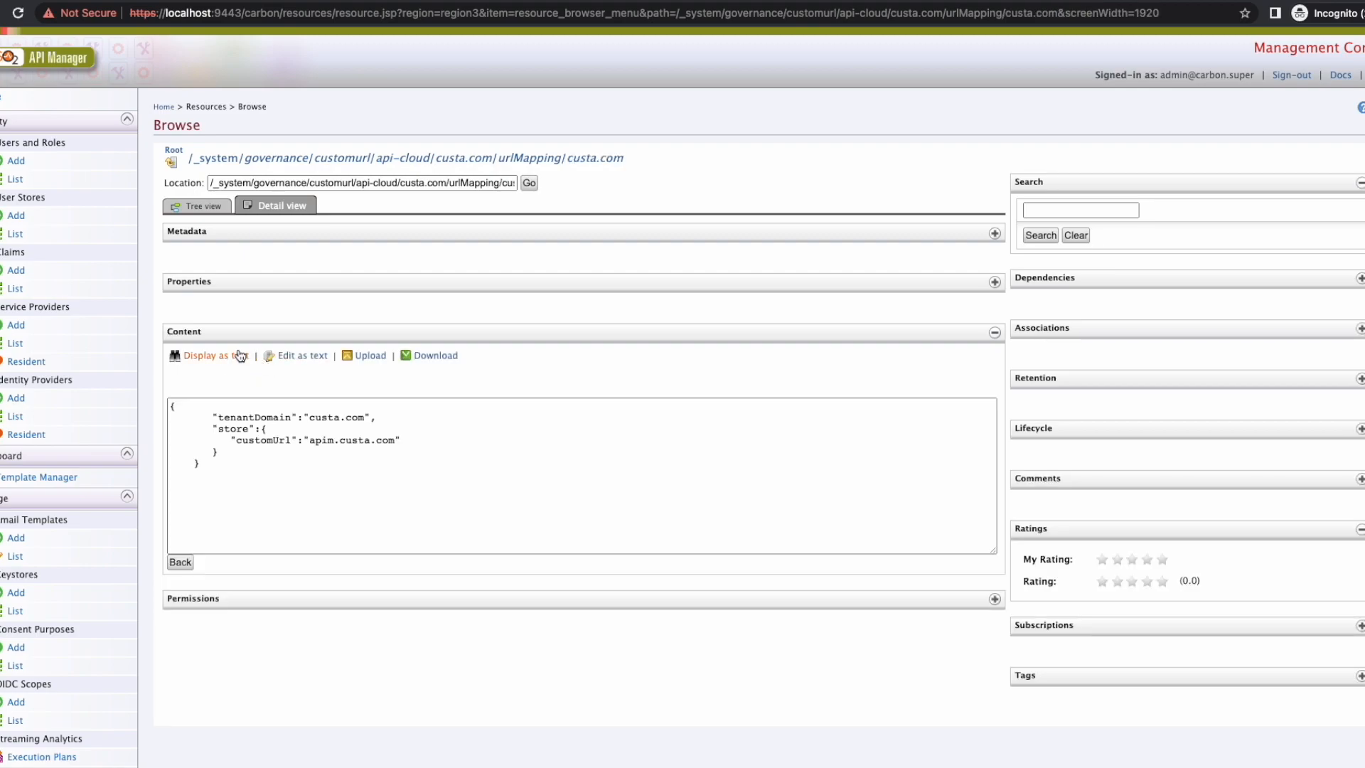
click(207, 460)
drag(207, 461, 169, 404)
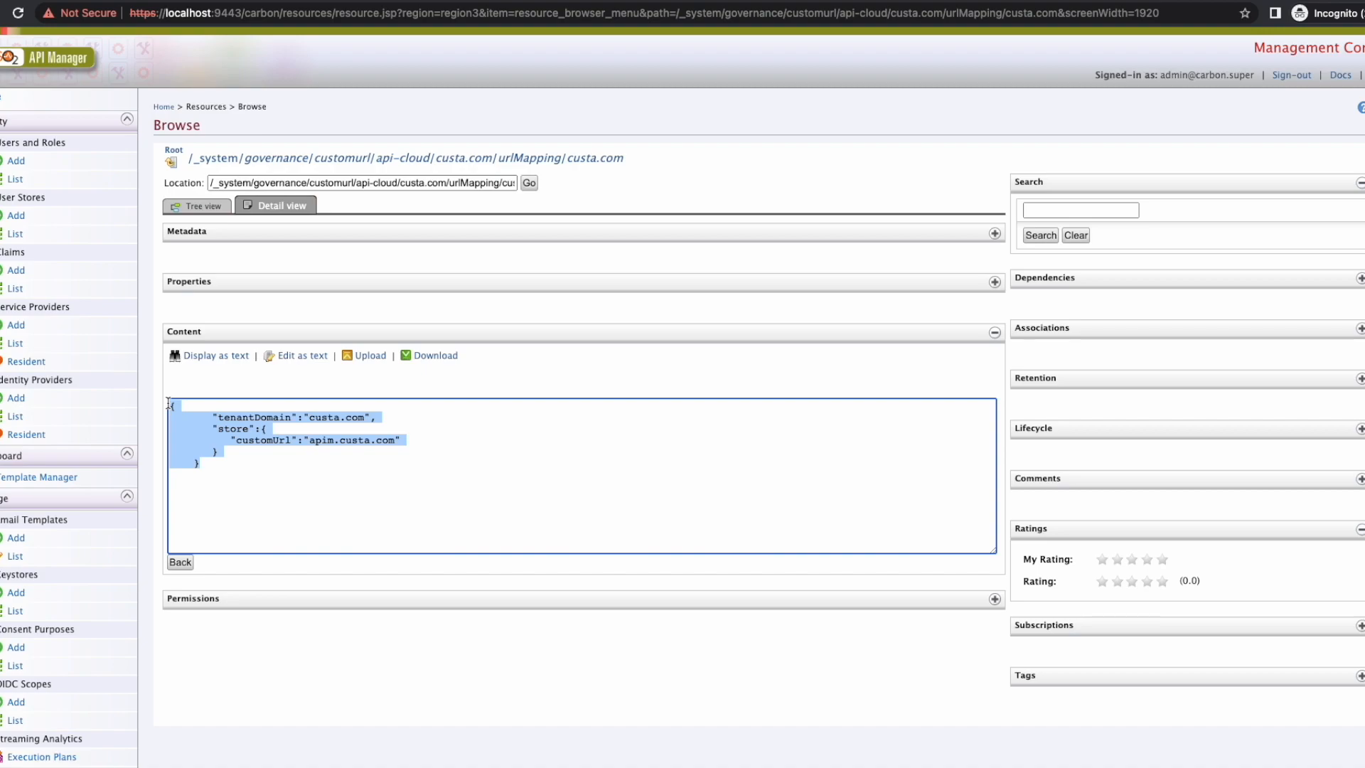
click(253, 460)
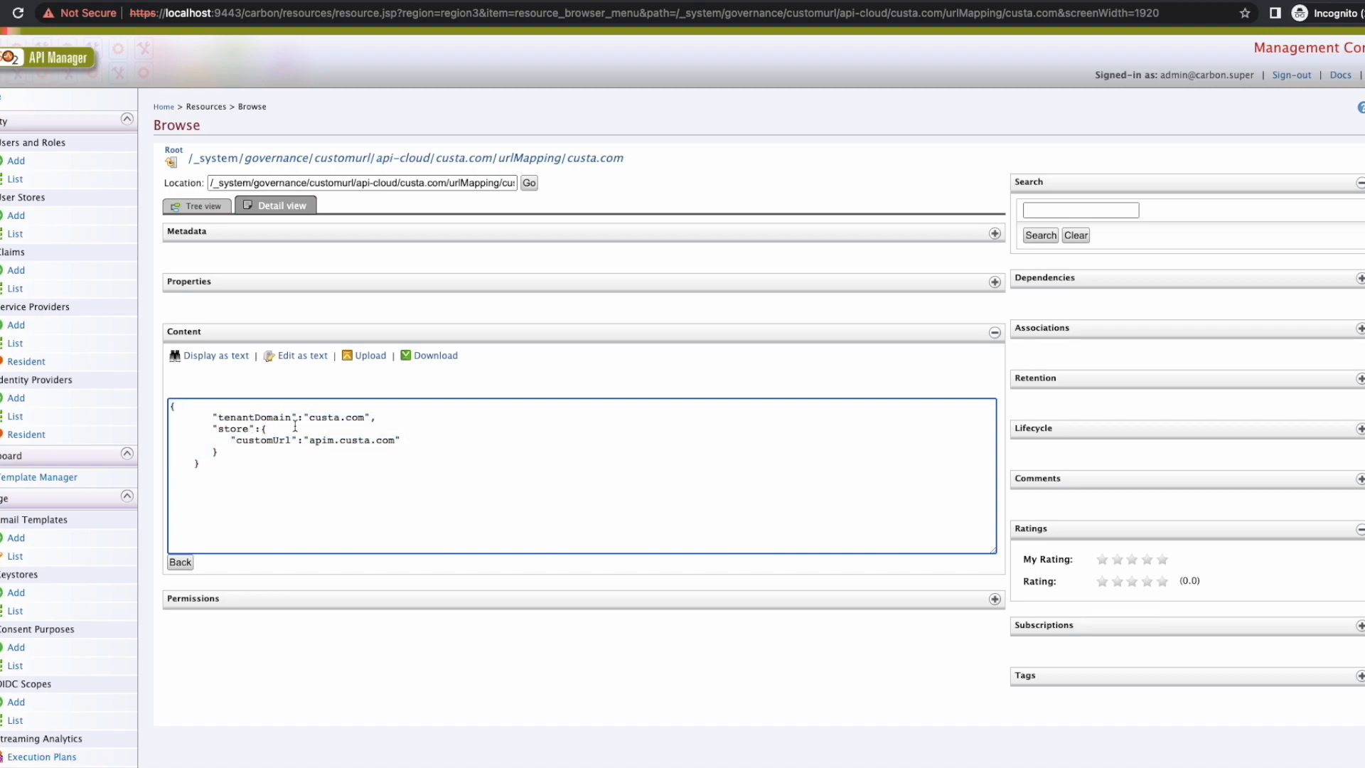
drag(311, 418, 364, 419)
click(344, 466)
Step: Open the custb.com urlMapping resource from api-cloud and display its JSON as text
click(419, 163)
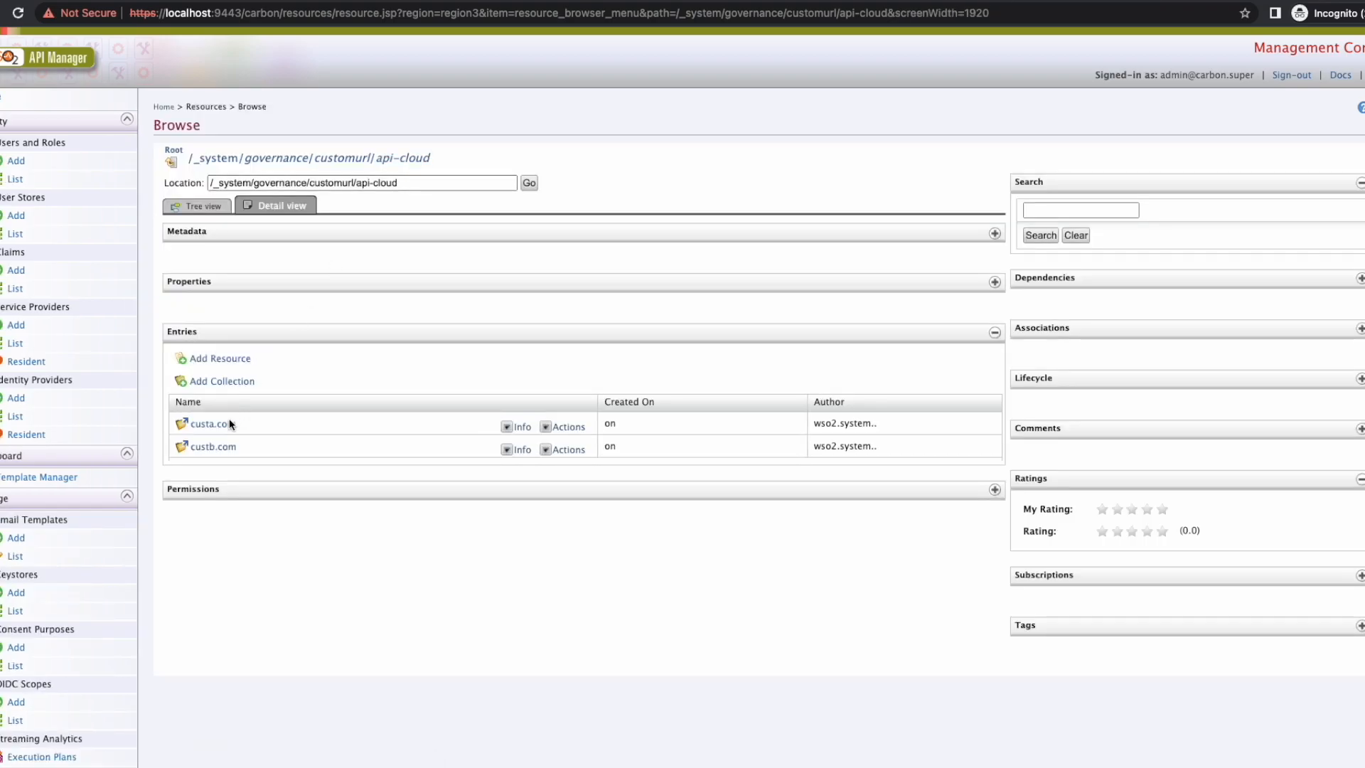
click(214, 448)
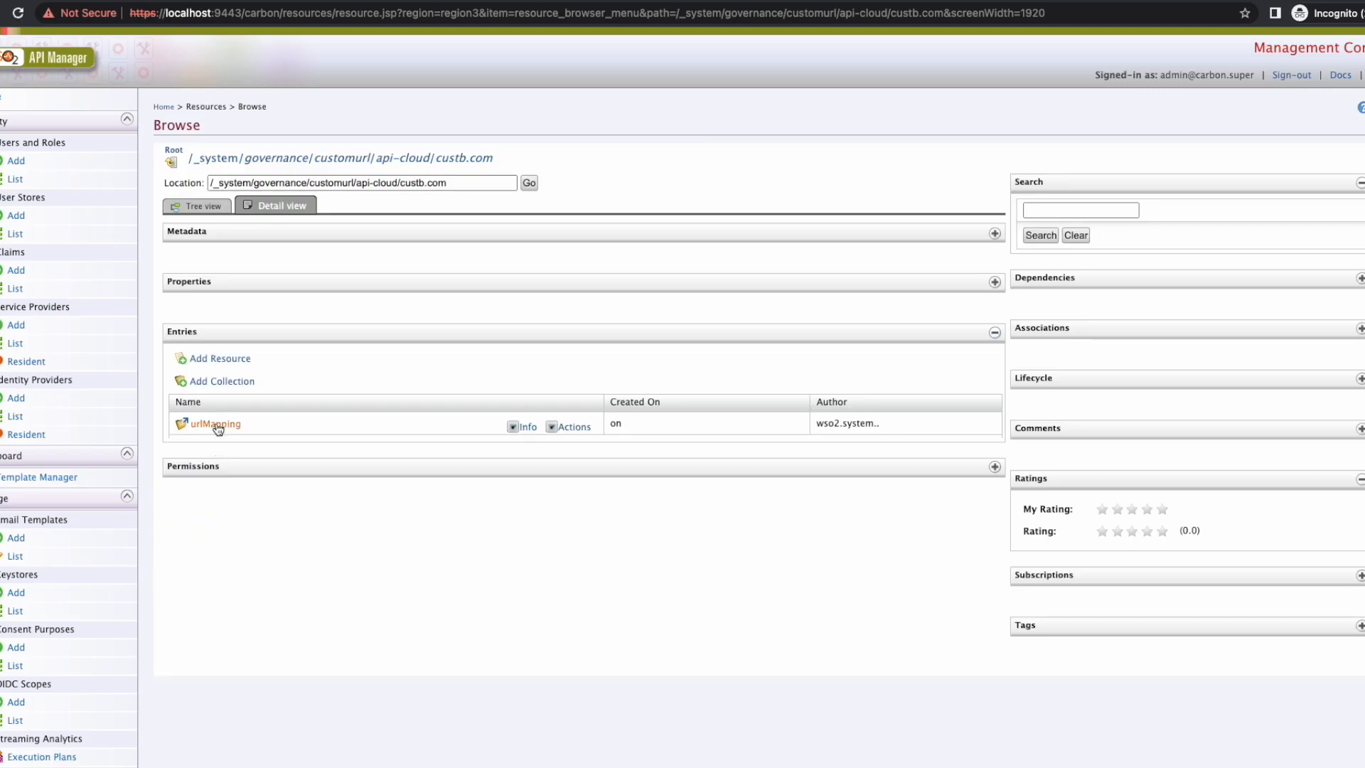
click(217, 425)
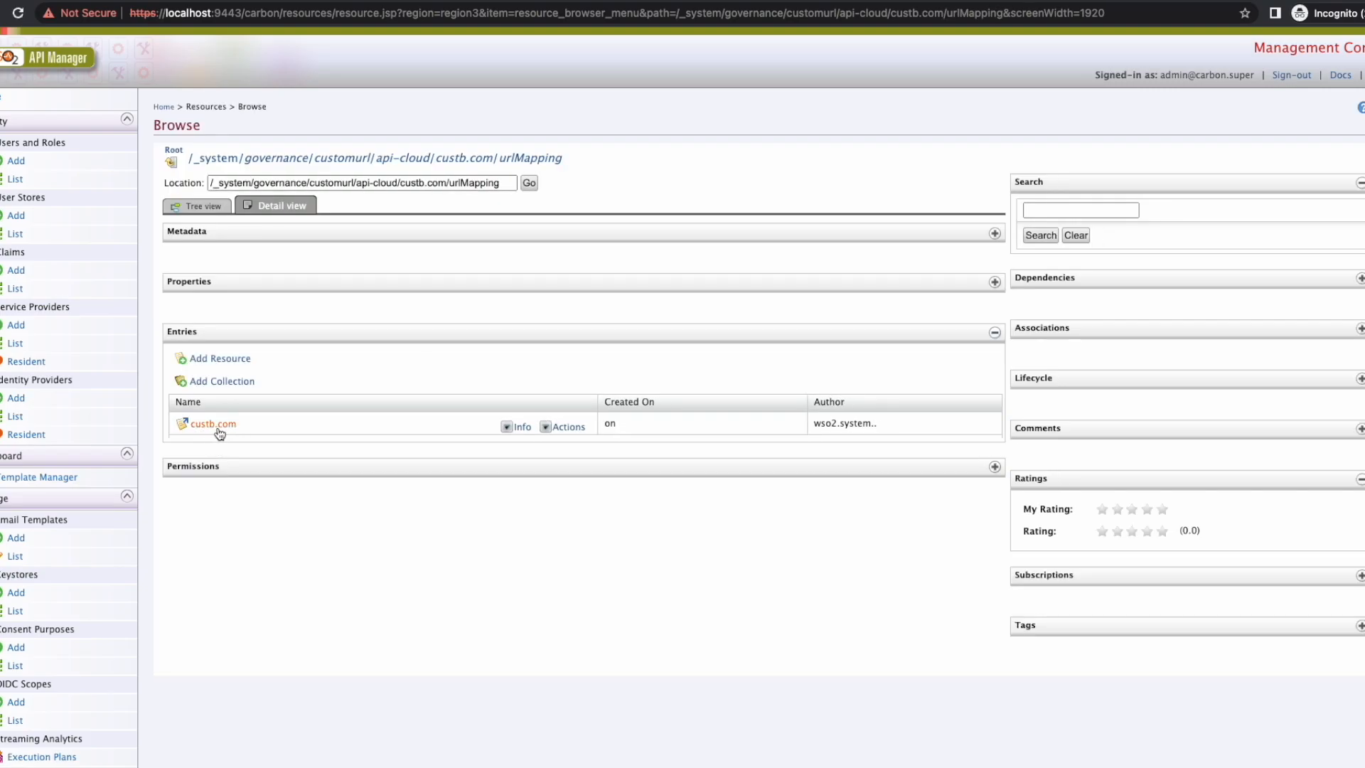
click(207, 430)
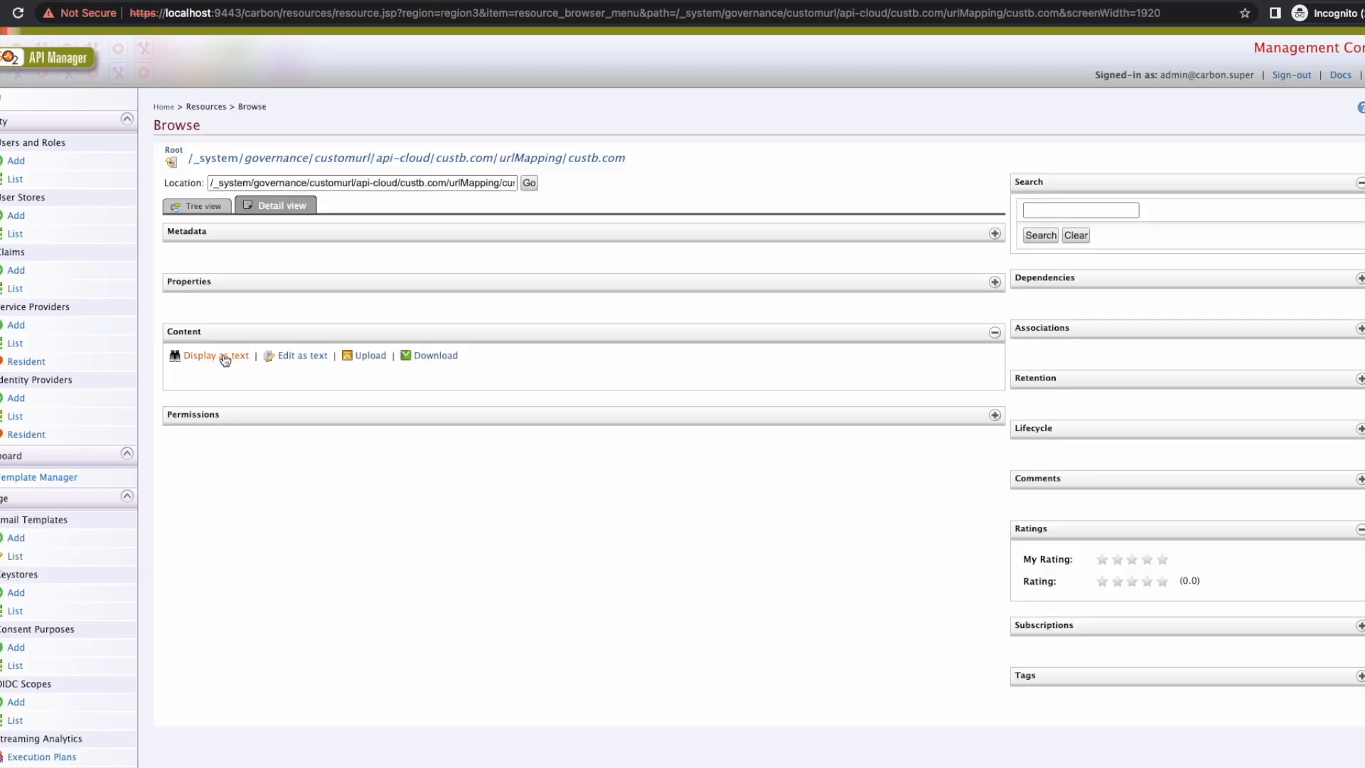
click(227, 356)
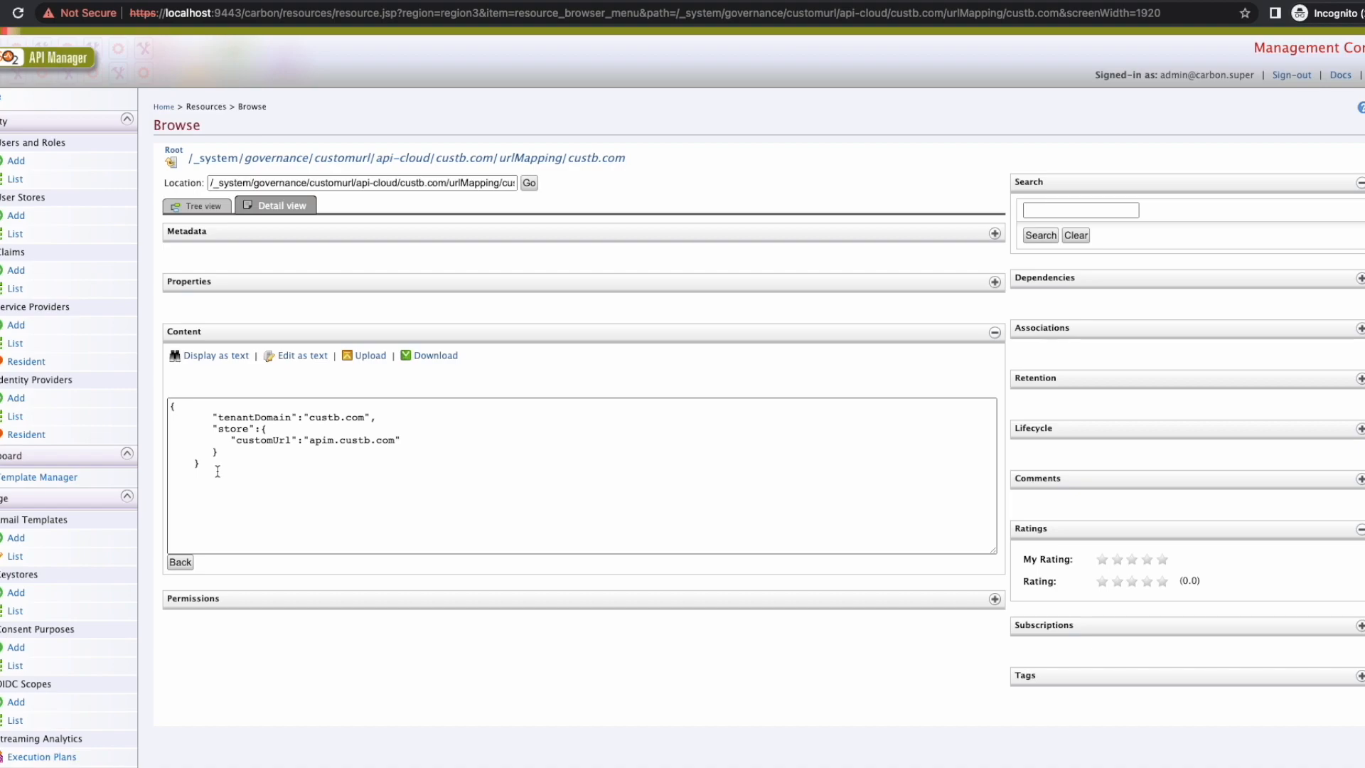
Step: Review the custb.com mapping JSON and its store key, then return to the console home page
drag(217, 471, 165, 397)
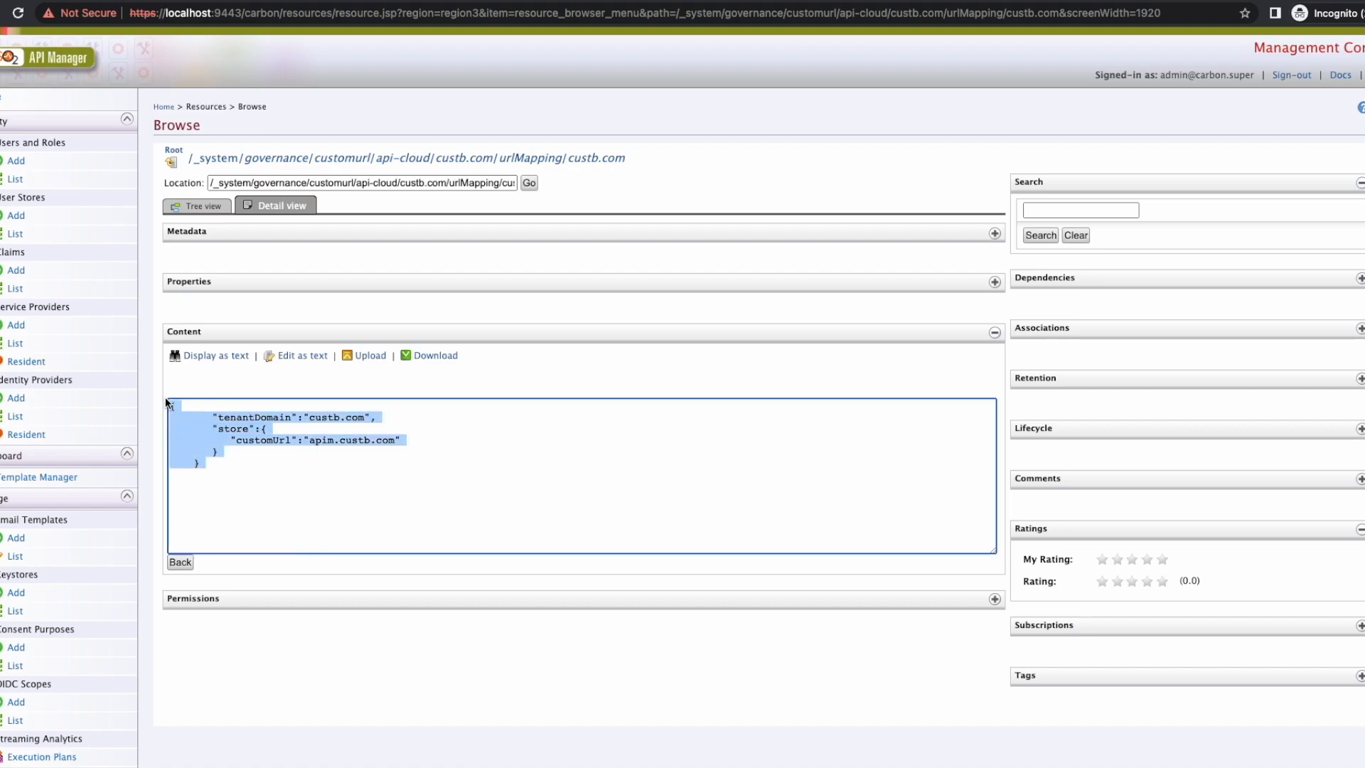
click(261, 481)
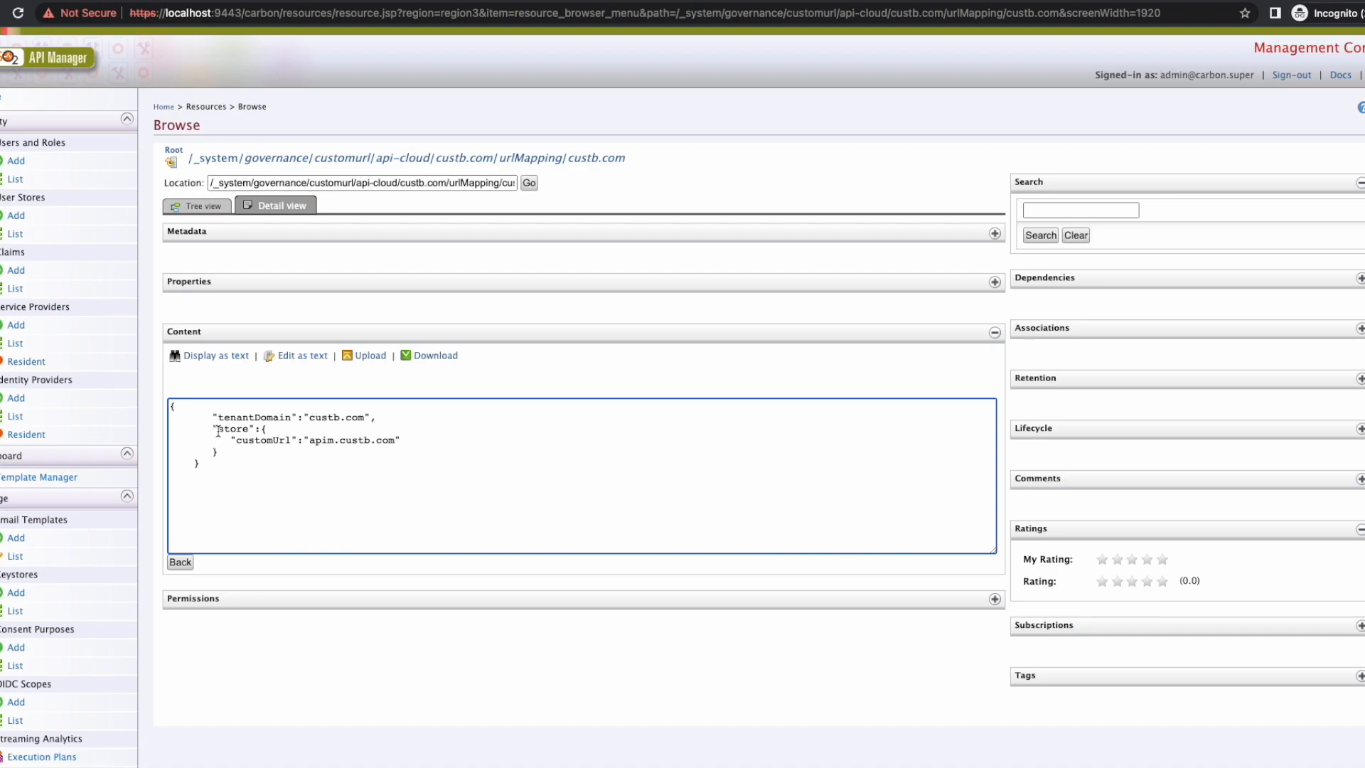
drag(212, 428, 261, 428)
drag(213, 470, 168, 406)
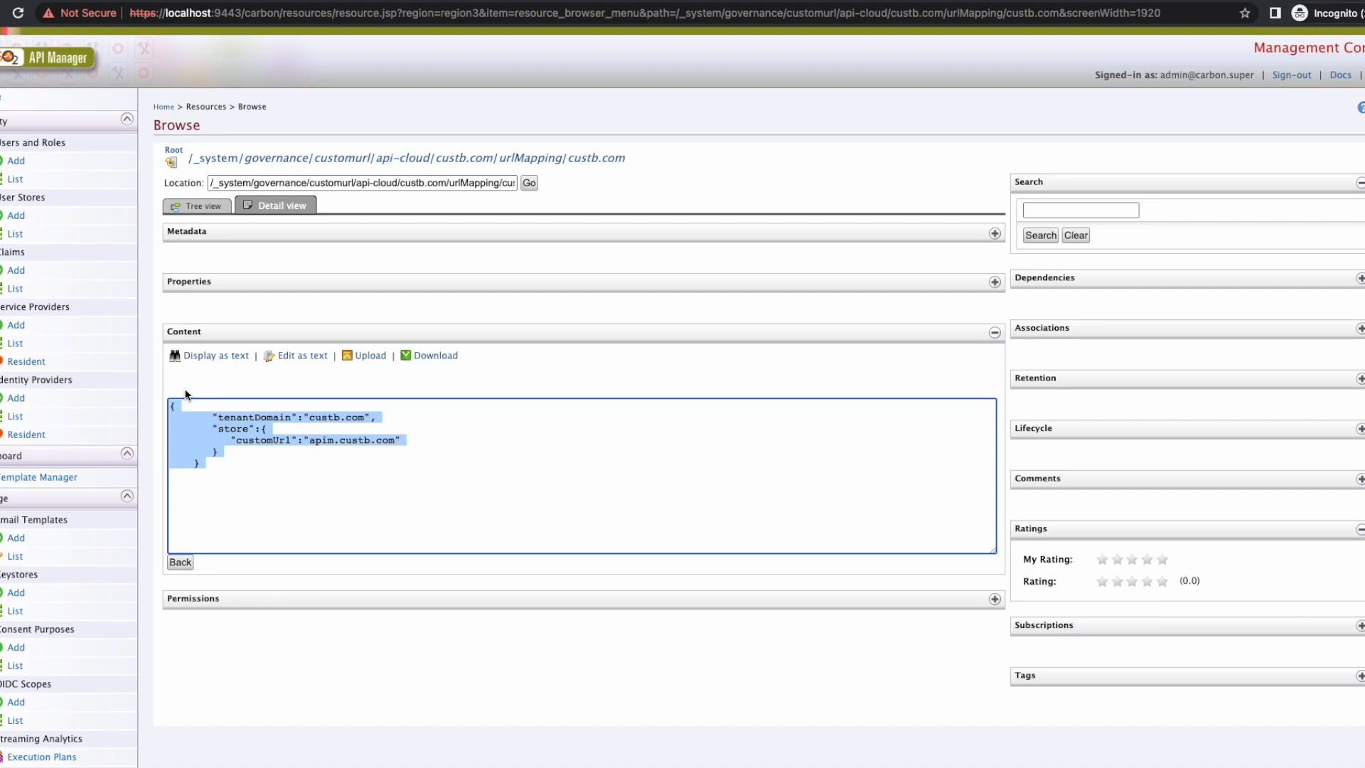
click(208, 393)
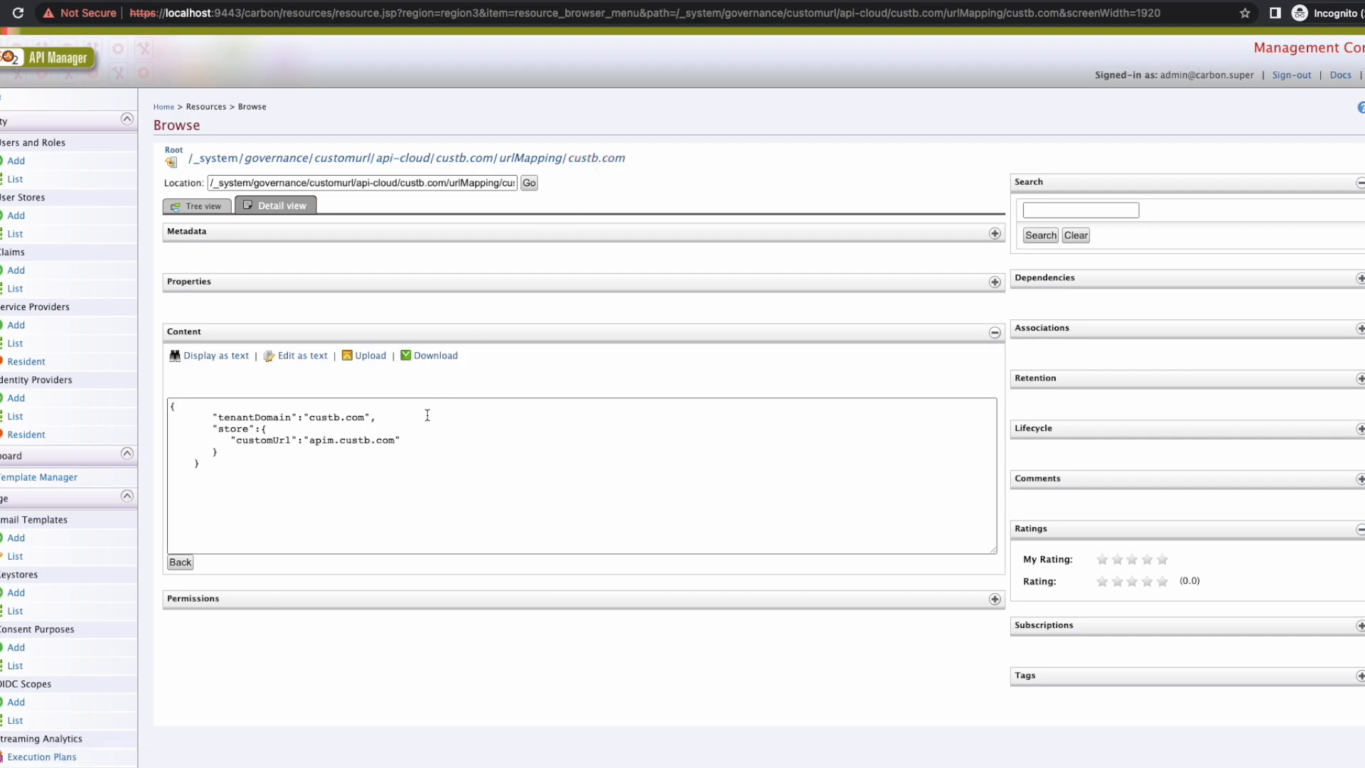
drag(211, 464, 167, 407)
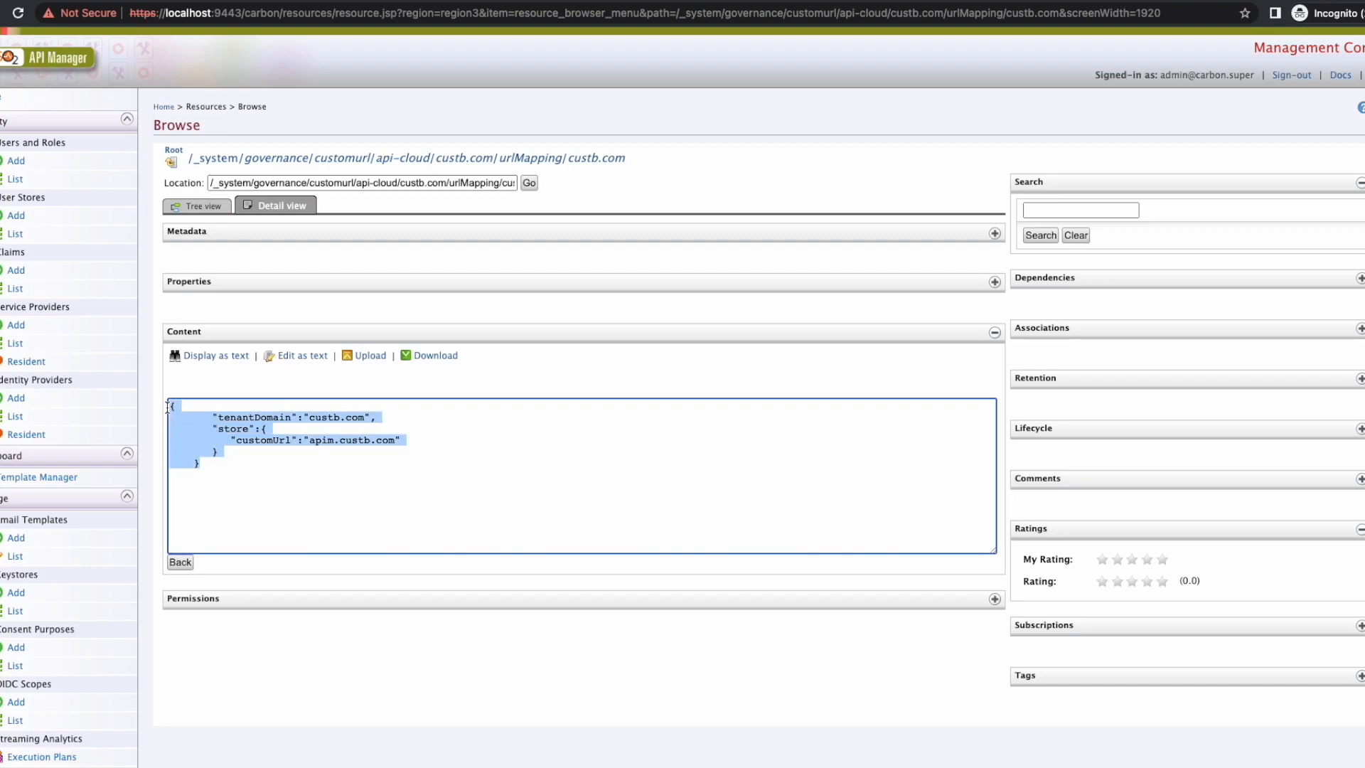
click(351, 442)
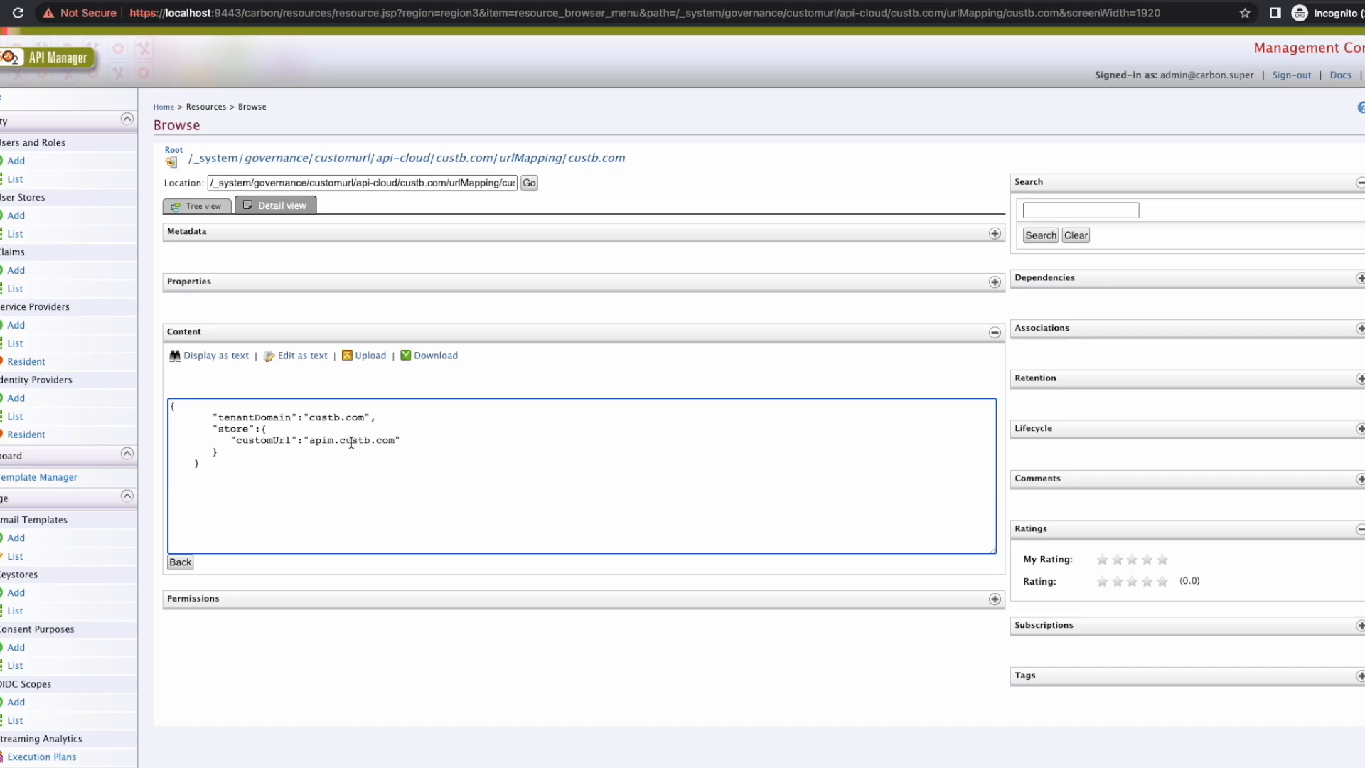
click(52, 65)
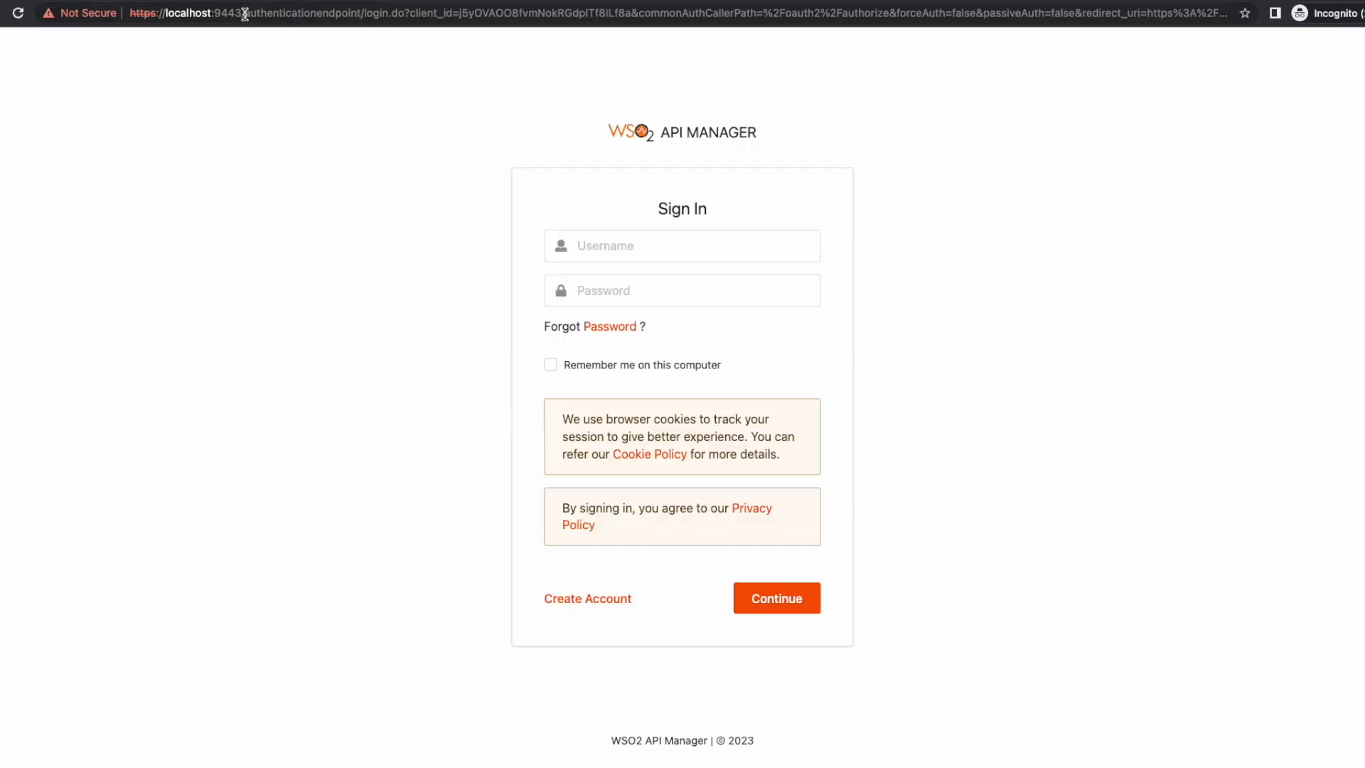
Step: Load the Admin Portal at localhost:9443/admin
drag(246, 14, 1102, 40)
key(BackSpace)
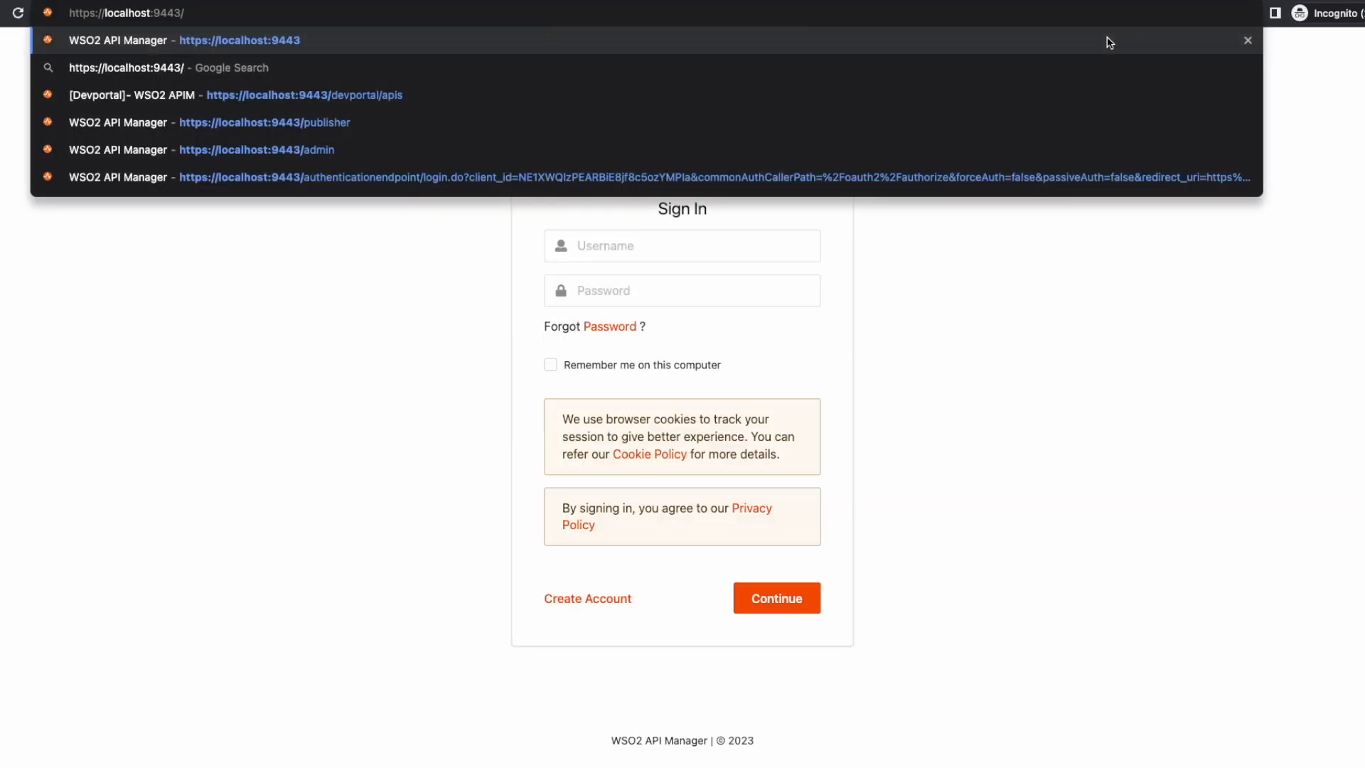
text(admin)
key(Return)
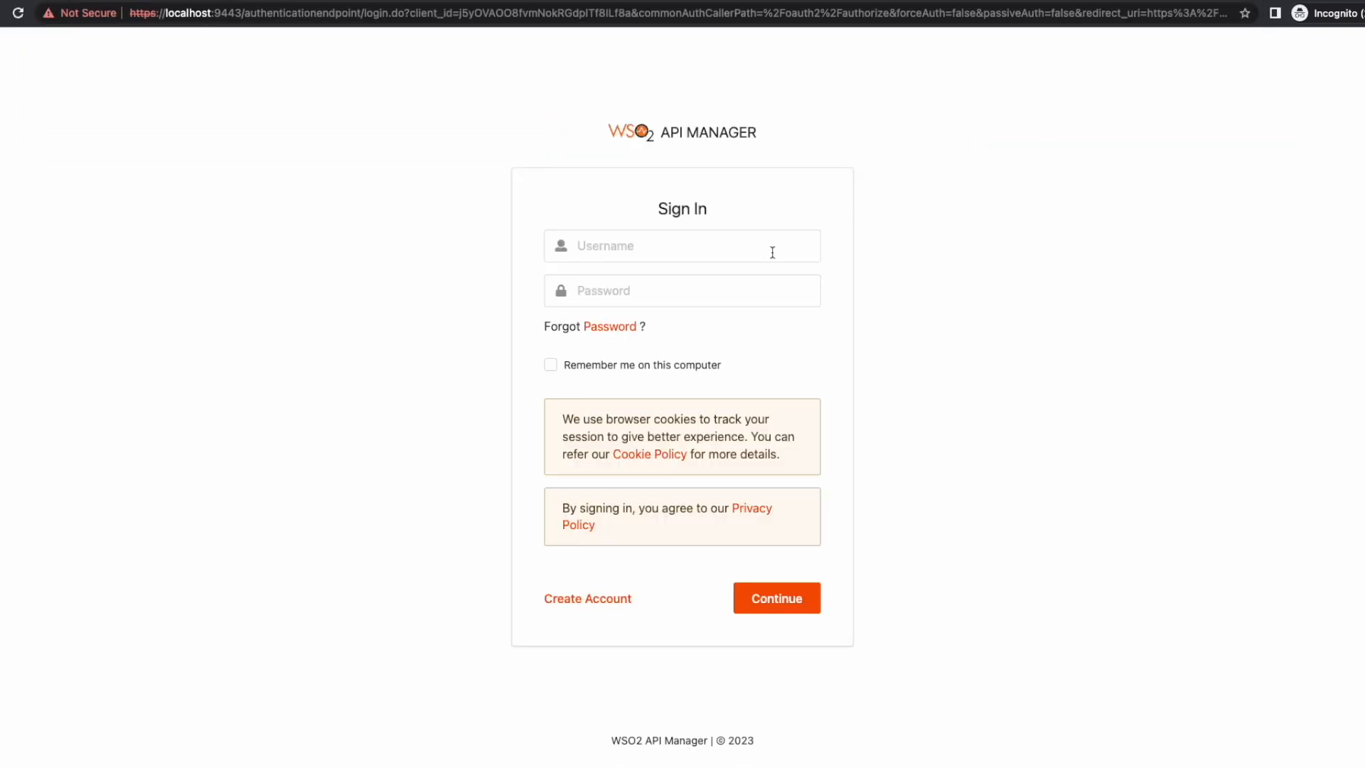
Step: Sign in with the custa.com tenant administrator's username and password
click(733, 251)
text(admin)
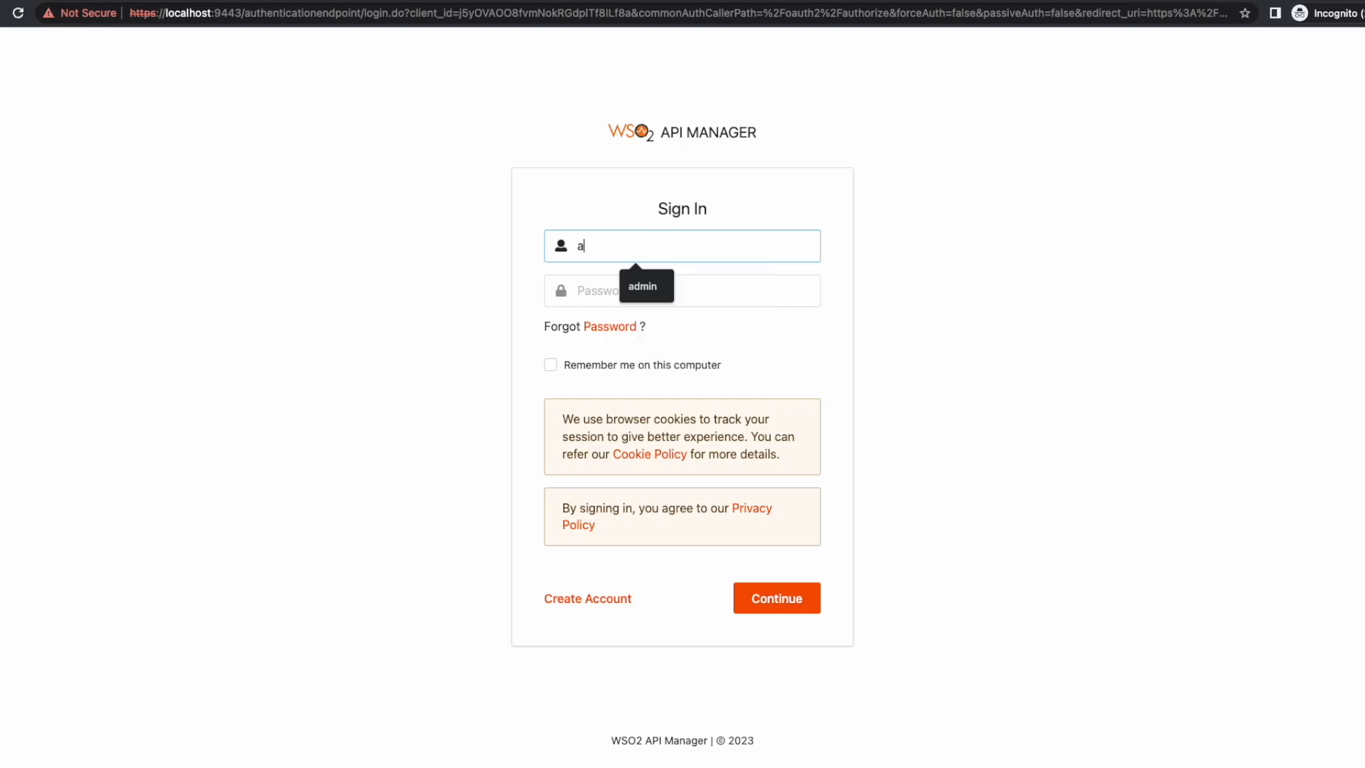
text(@)
text(cust)
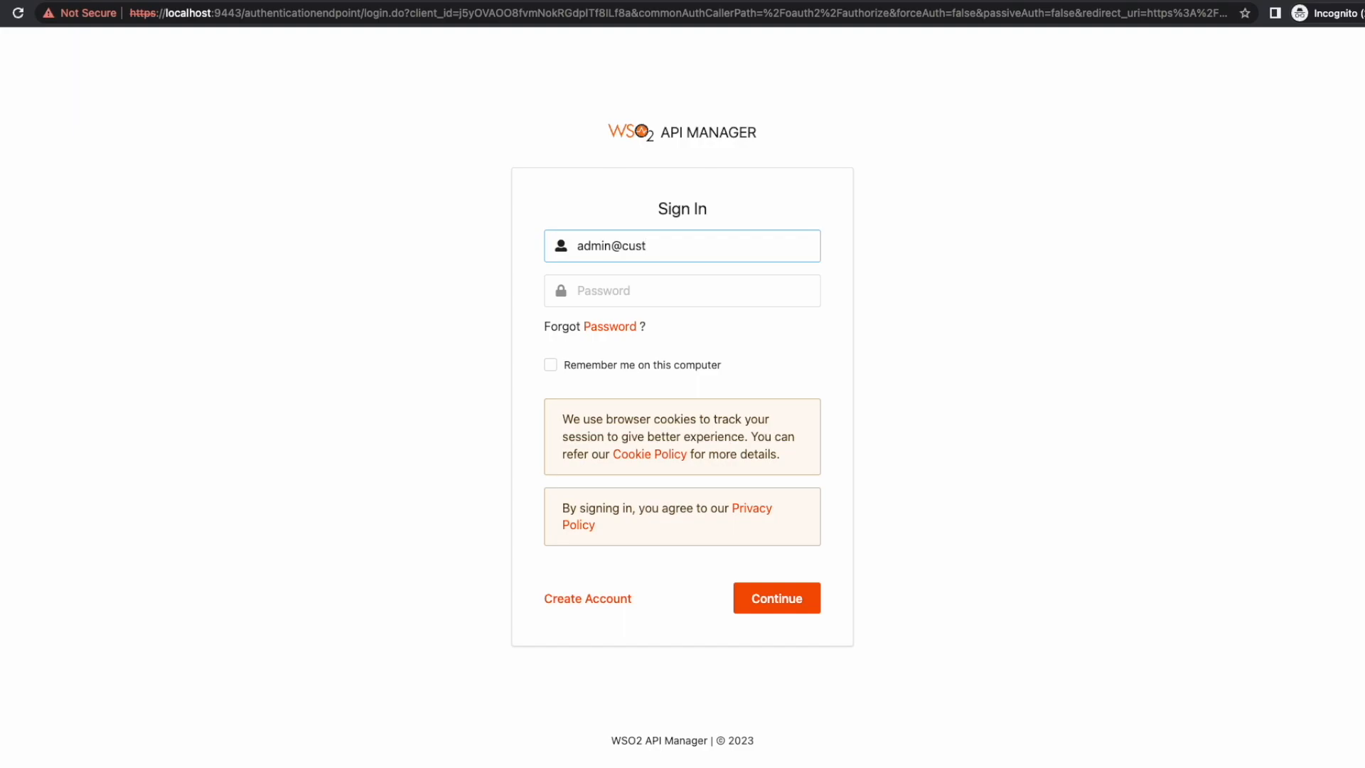
text(a.com)
key(Tab)
text(admin)
key(Return)
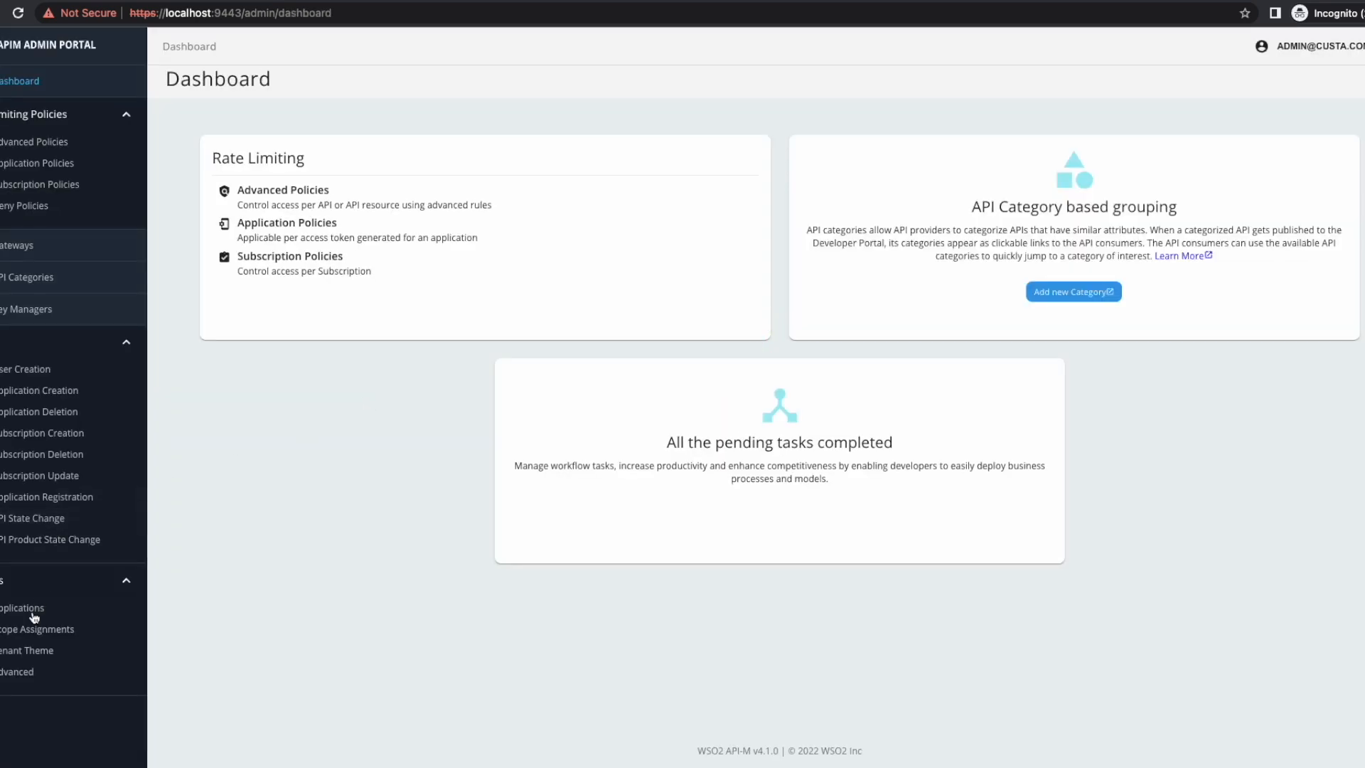
Step: In Settings > Advanced, confirm EnablePerTenantServiceProviderCreation is true, then cancel without changes
click(20, 671)
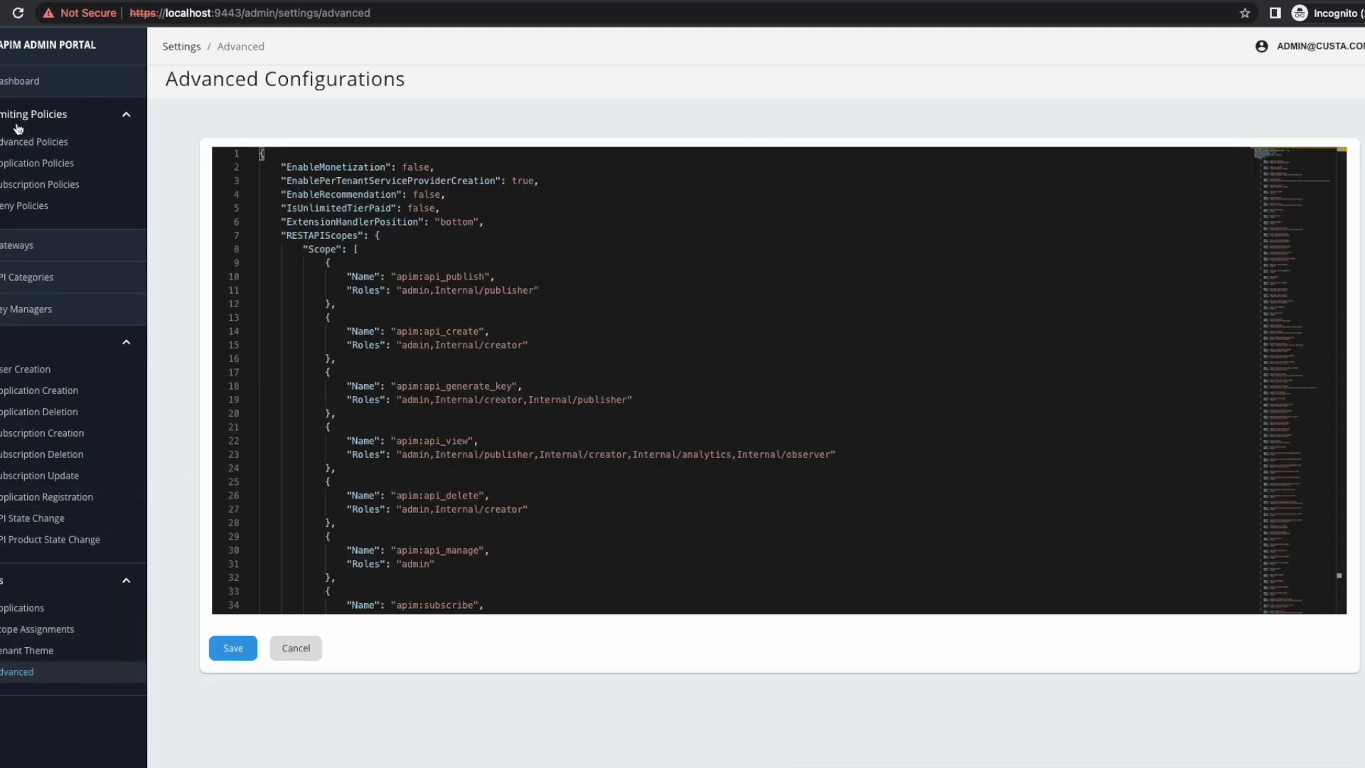
click(409, 231)
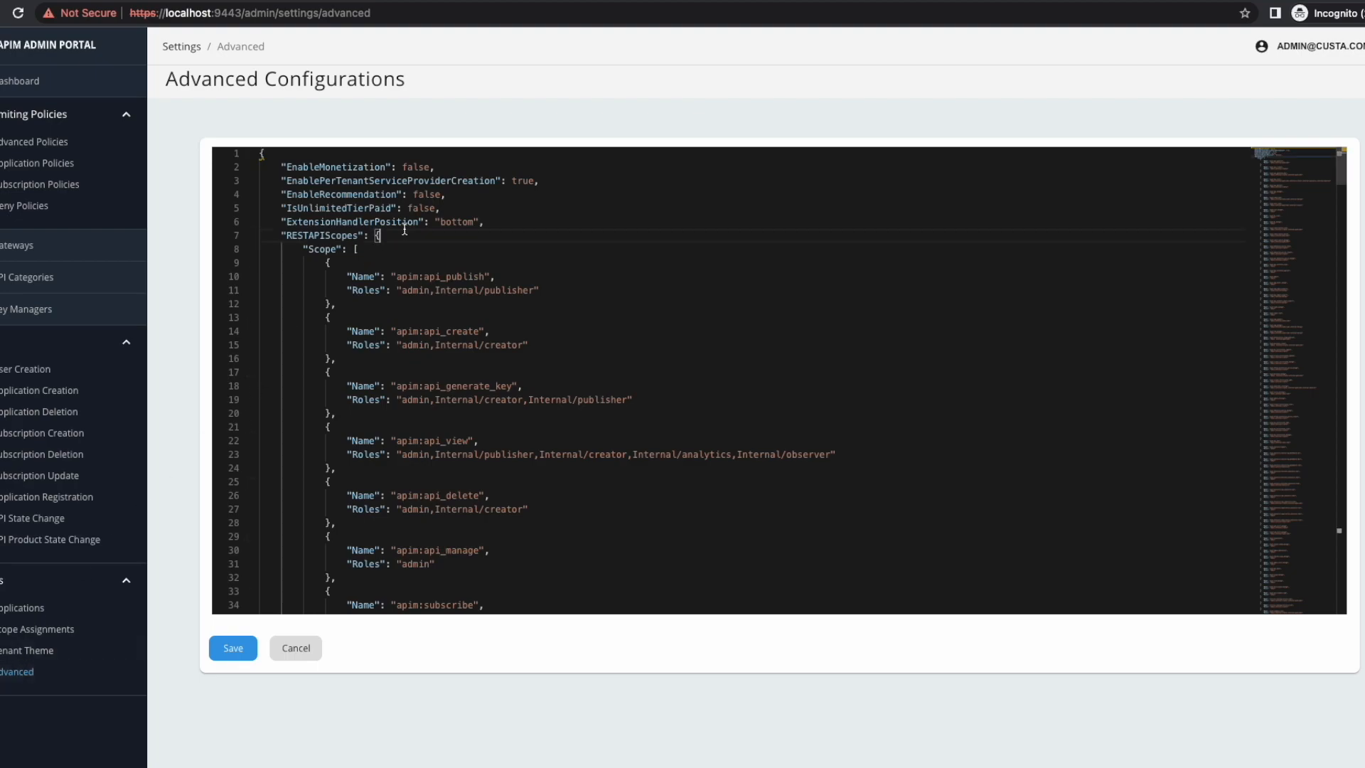
drag(280, 182, 548, 181)
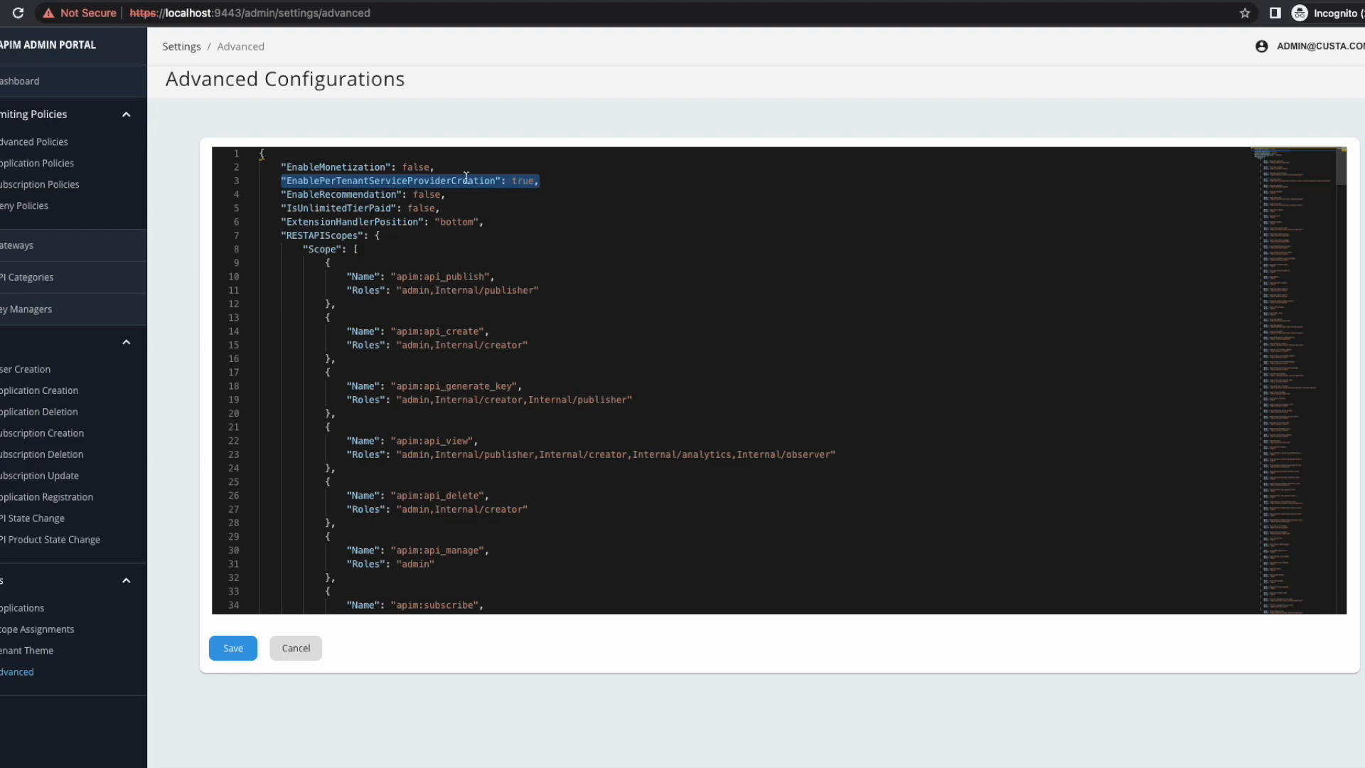
click(518, 181)
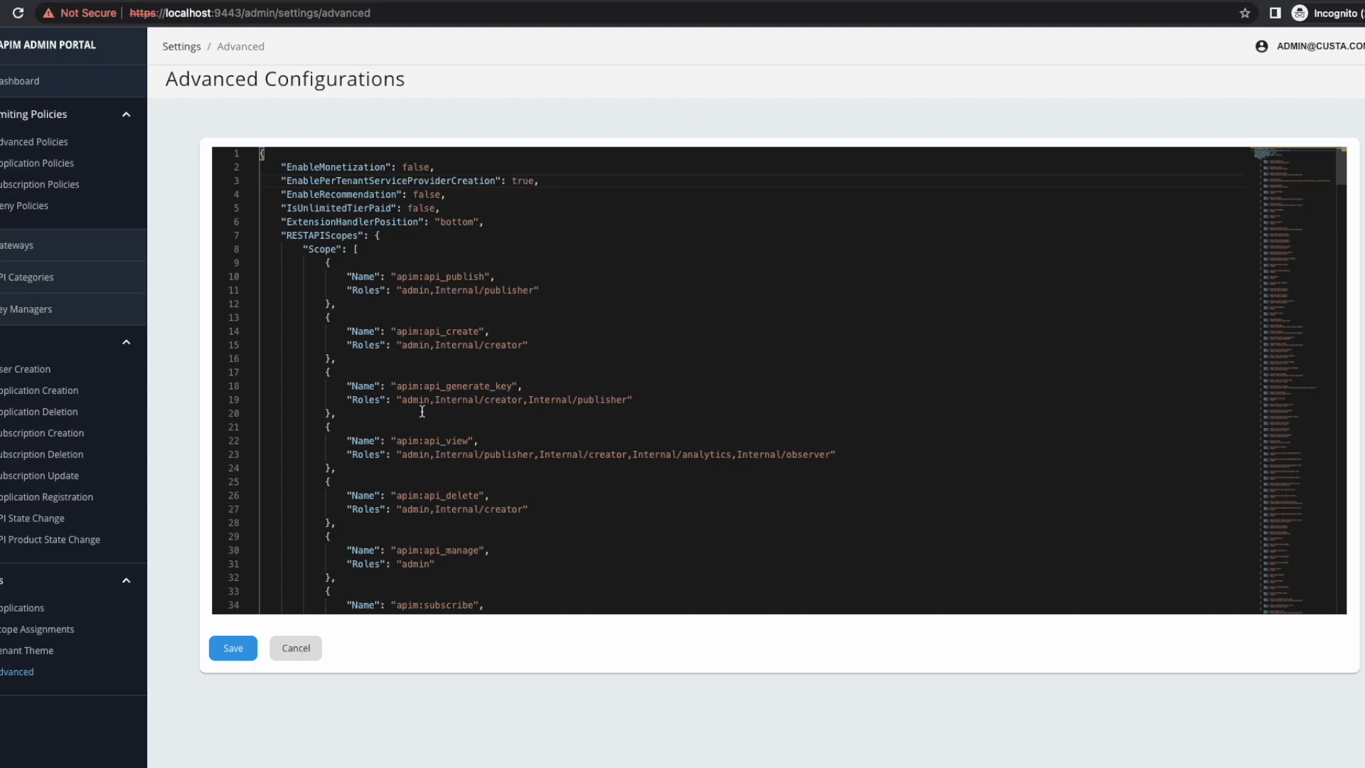
click(293, 655)
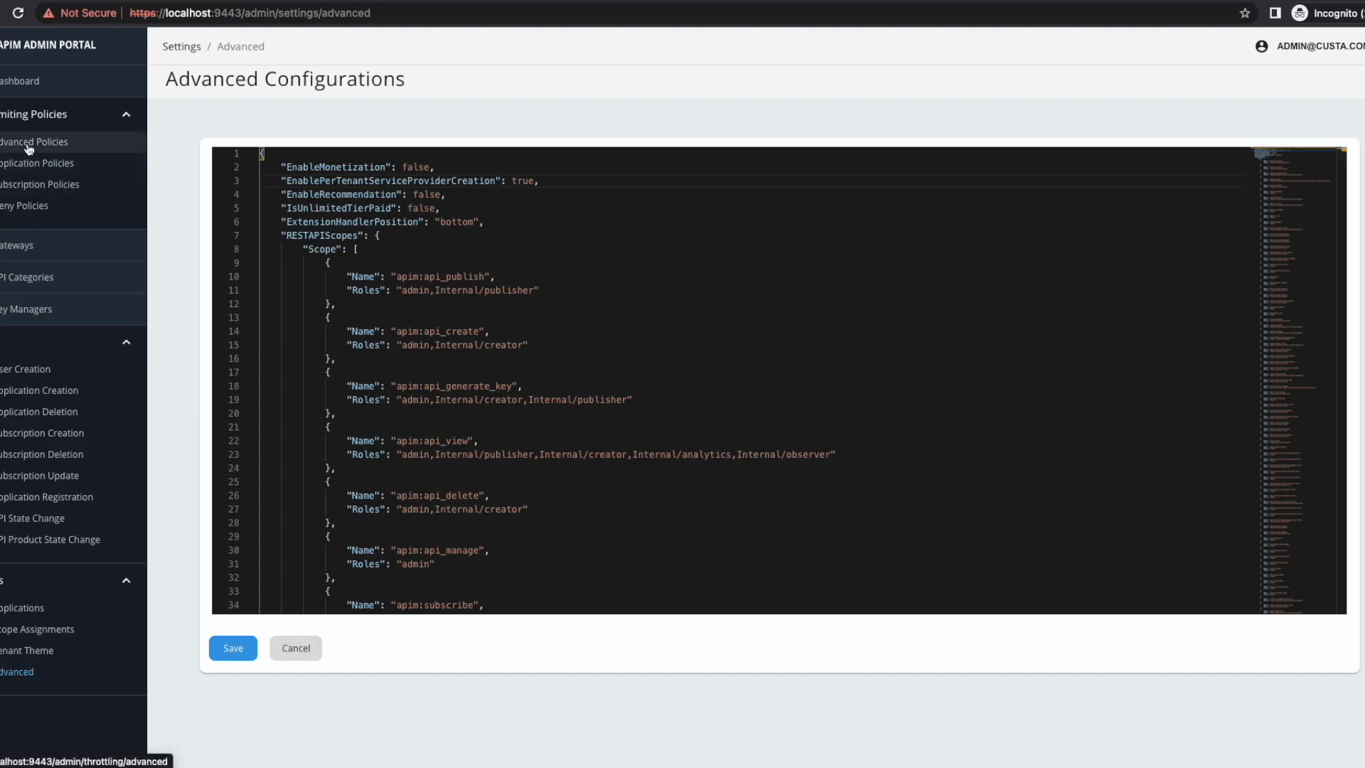
click(1339, 46)
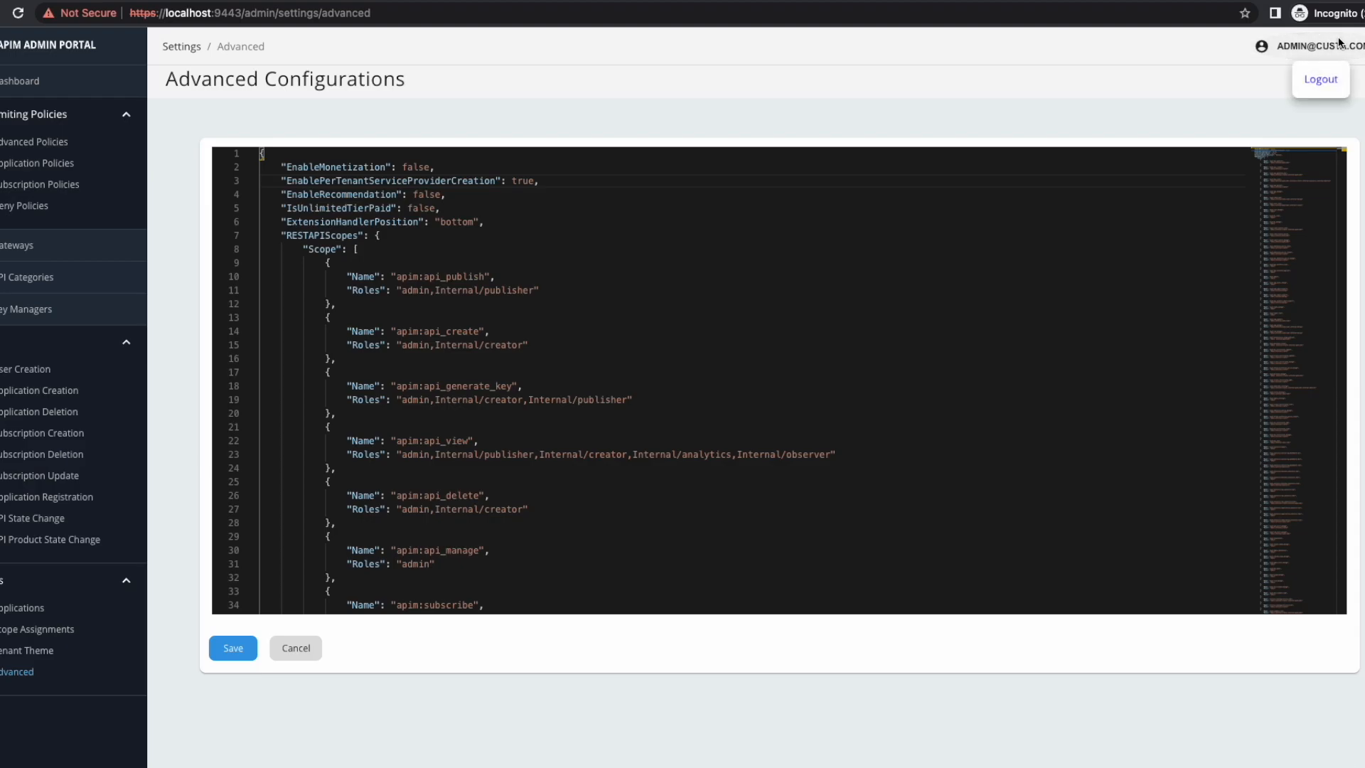
Step: Log out of custa.com and sign back in with the custb.com tenant admin credentials
click(1320, 79)
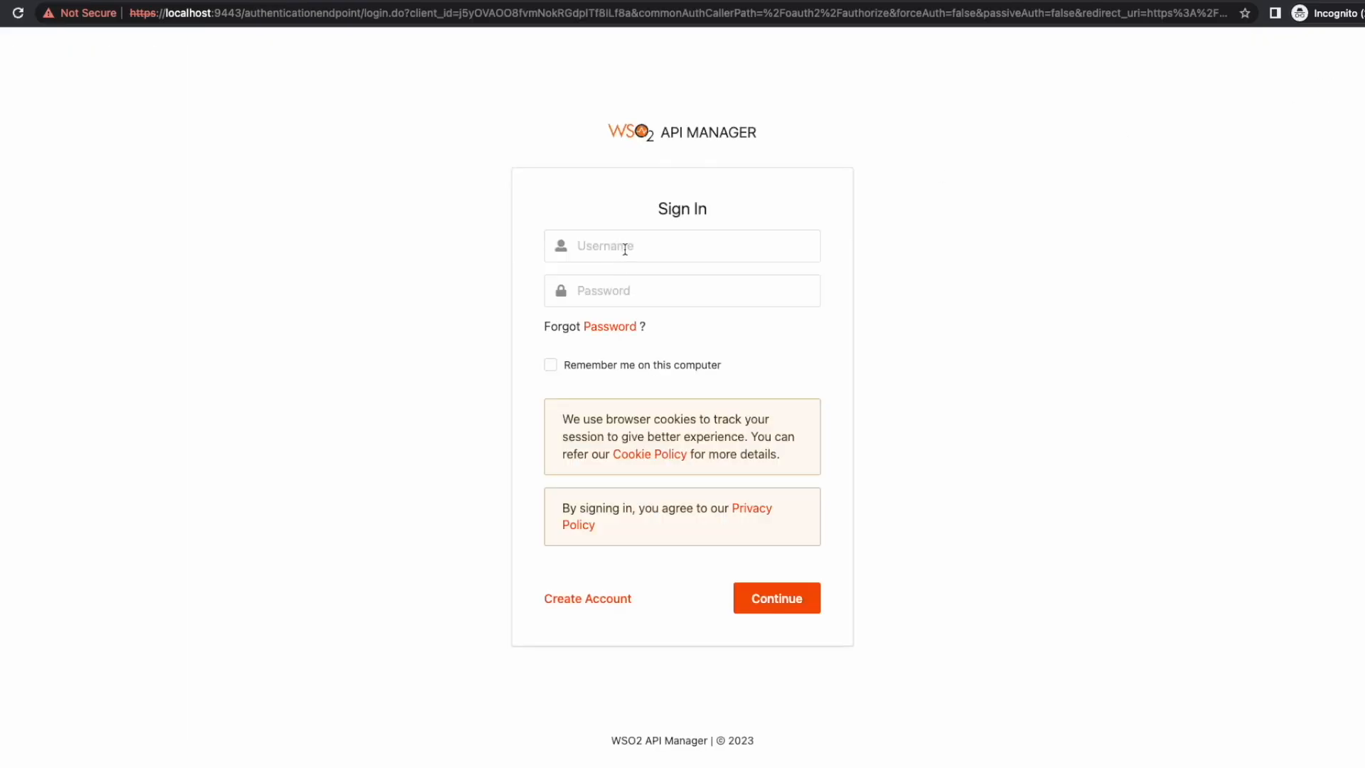
click(624, 246)
text(admin@cu)
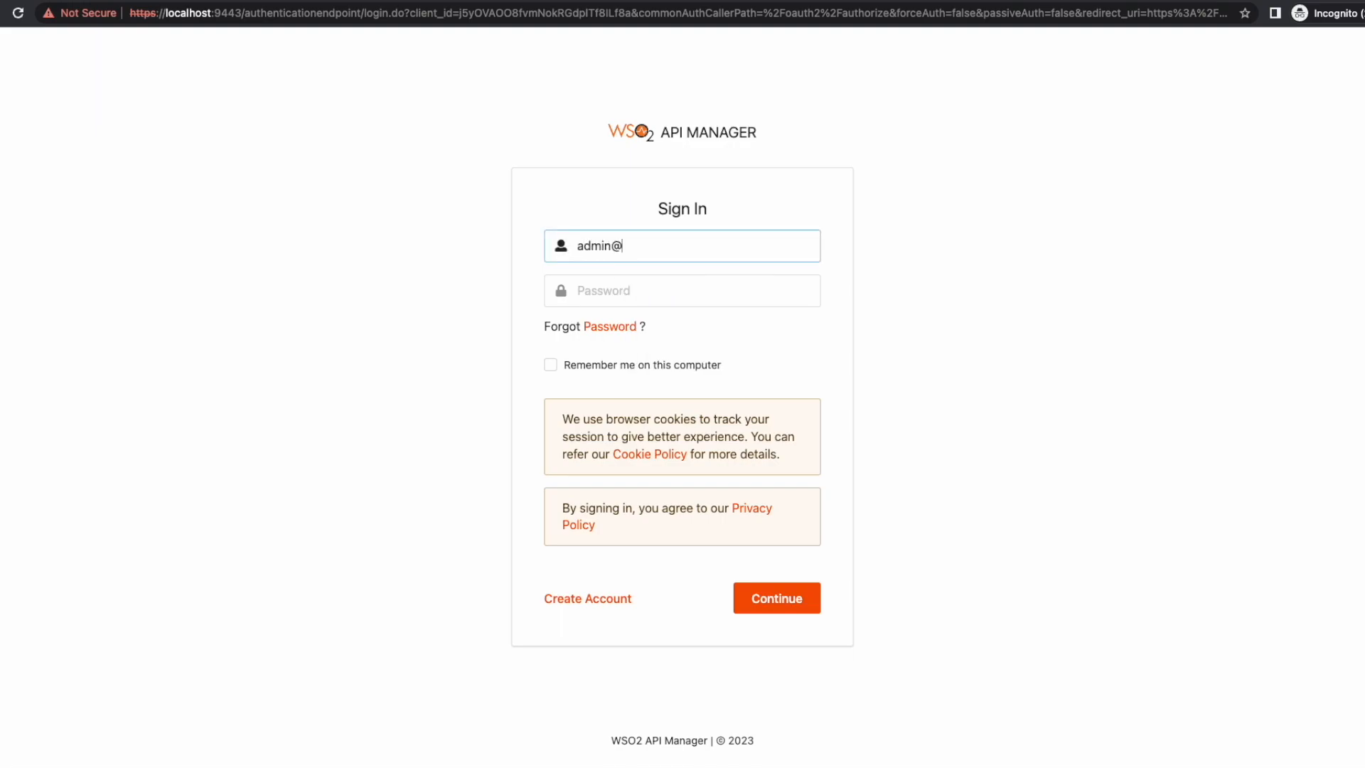
text(stb.com)
key(Tab)
text(admin)
key(Return)
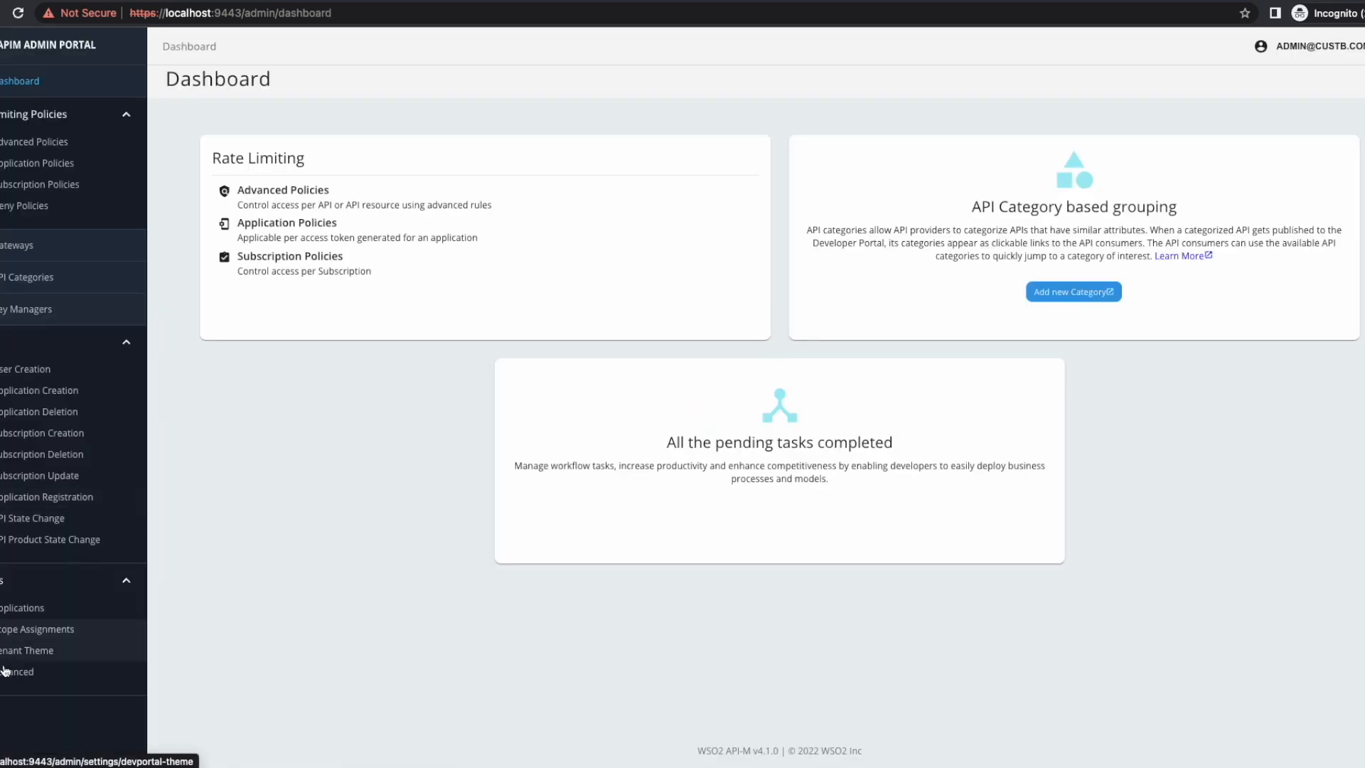
click(4, 677)
click(281, 182)
drag(282, 182, 544, 183)
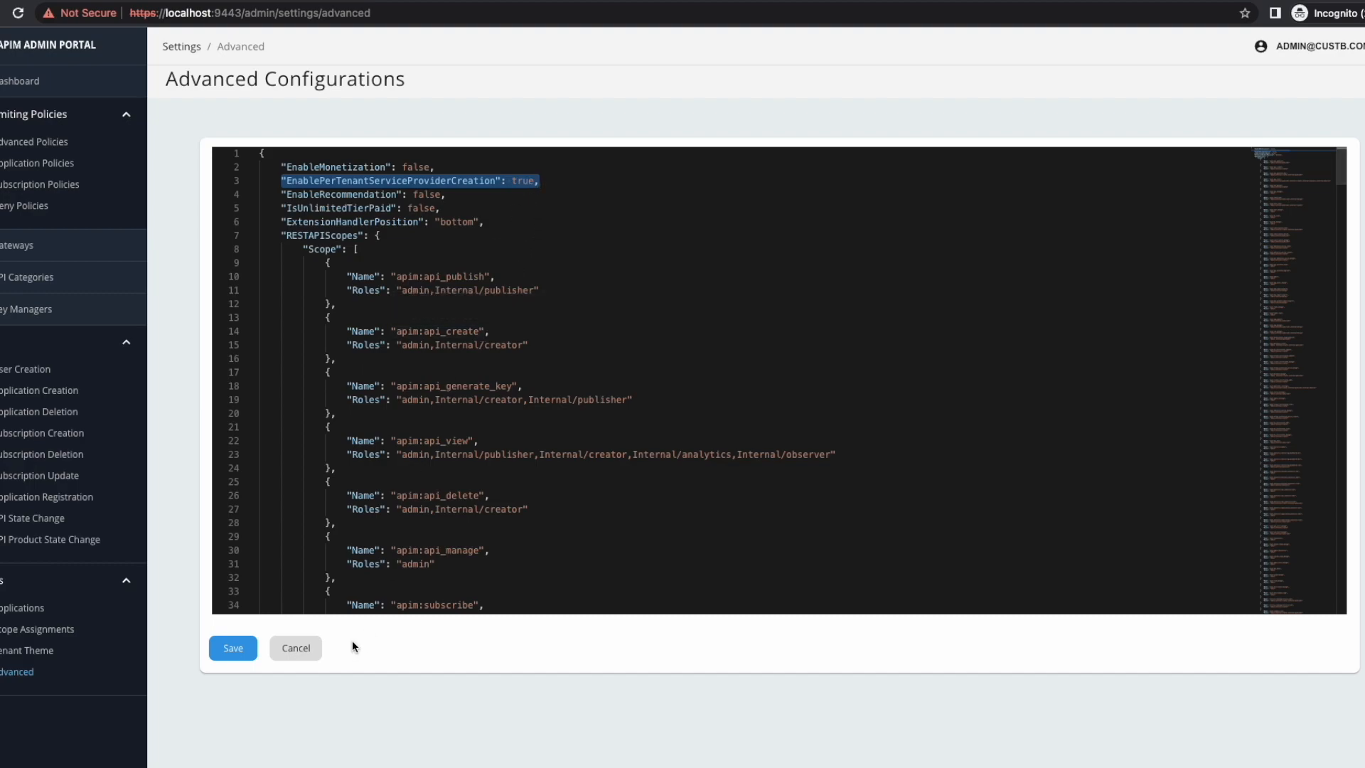
click(43, 47)
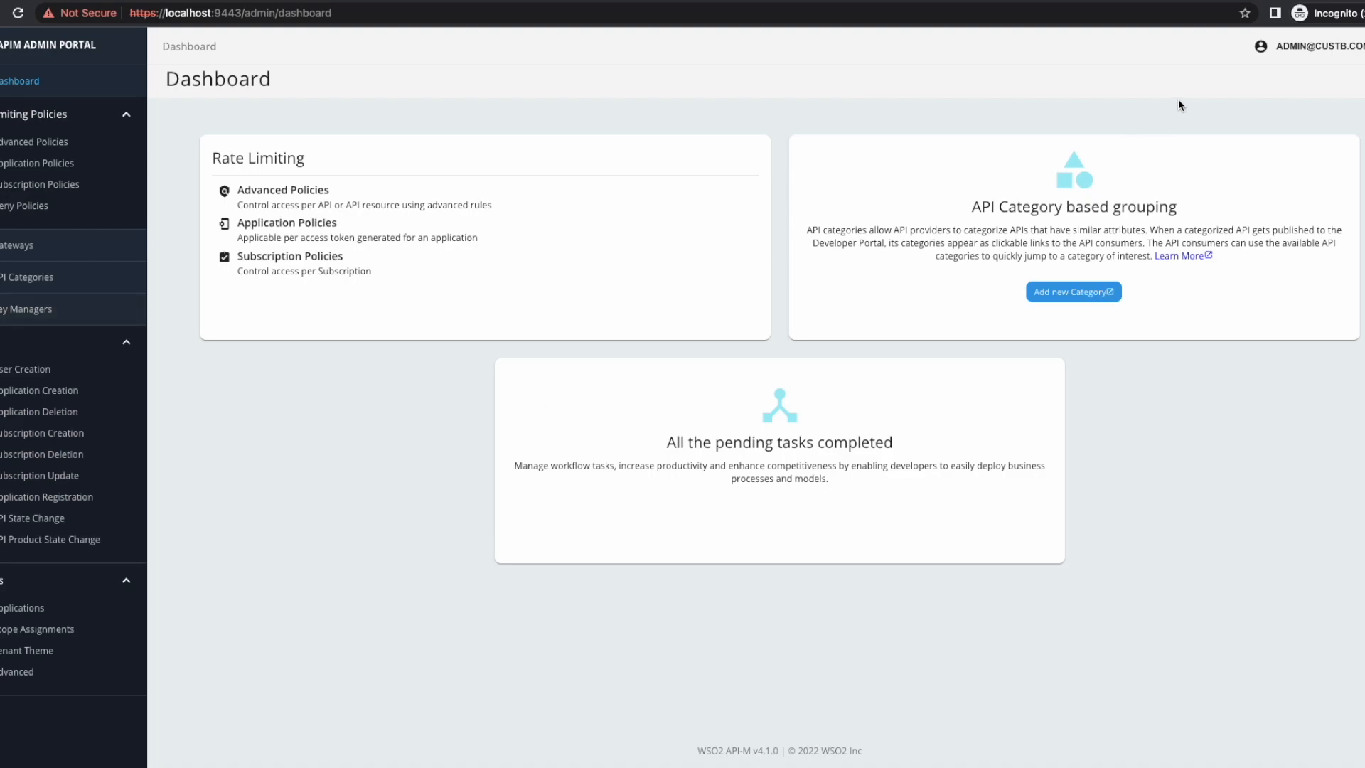
click(1314, 45)
Step: Go back to wso2am-4.1.0 in Finder and open repository > resources > security
click(1144, 77)
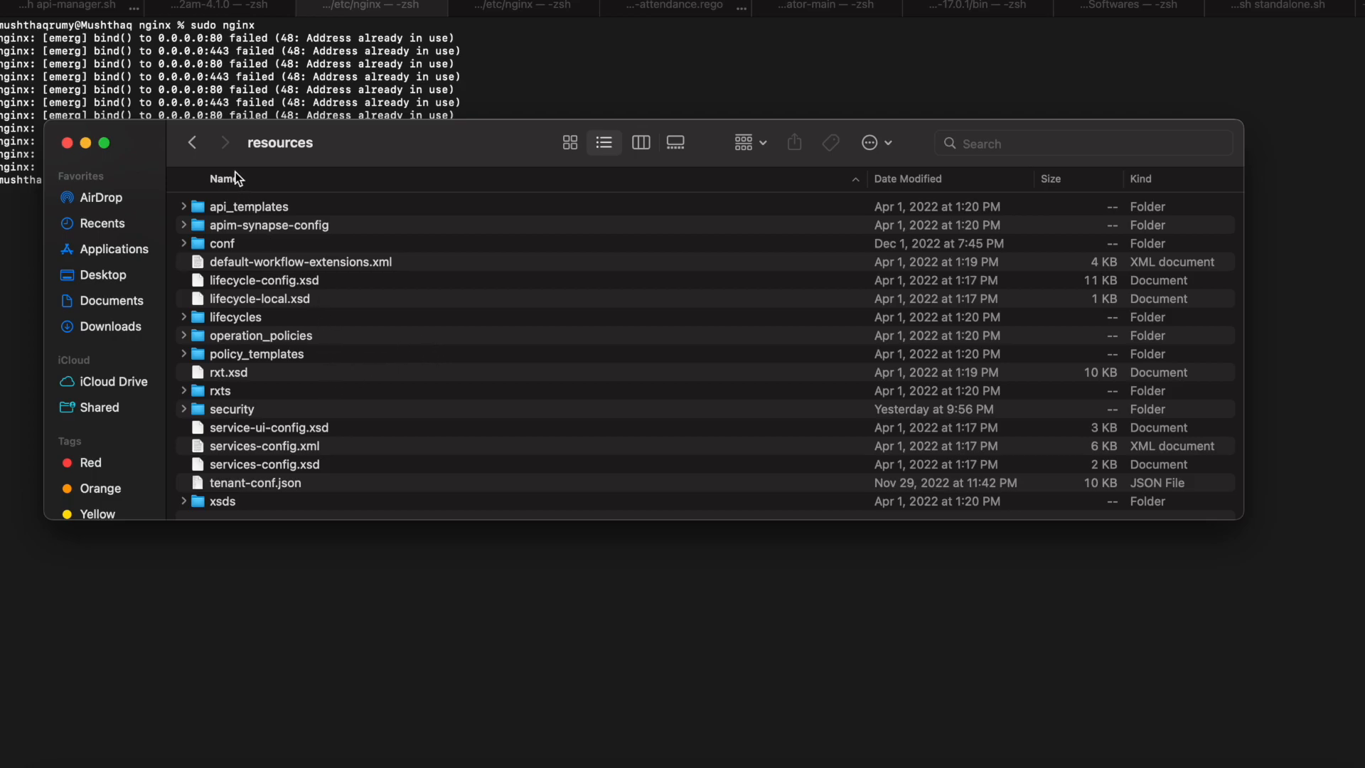
click(190, 144)
click(190, 145)
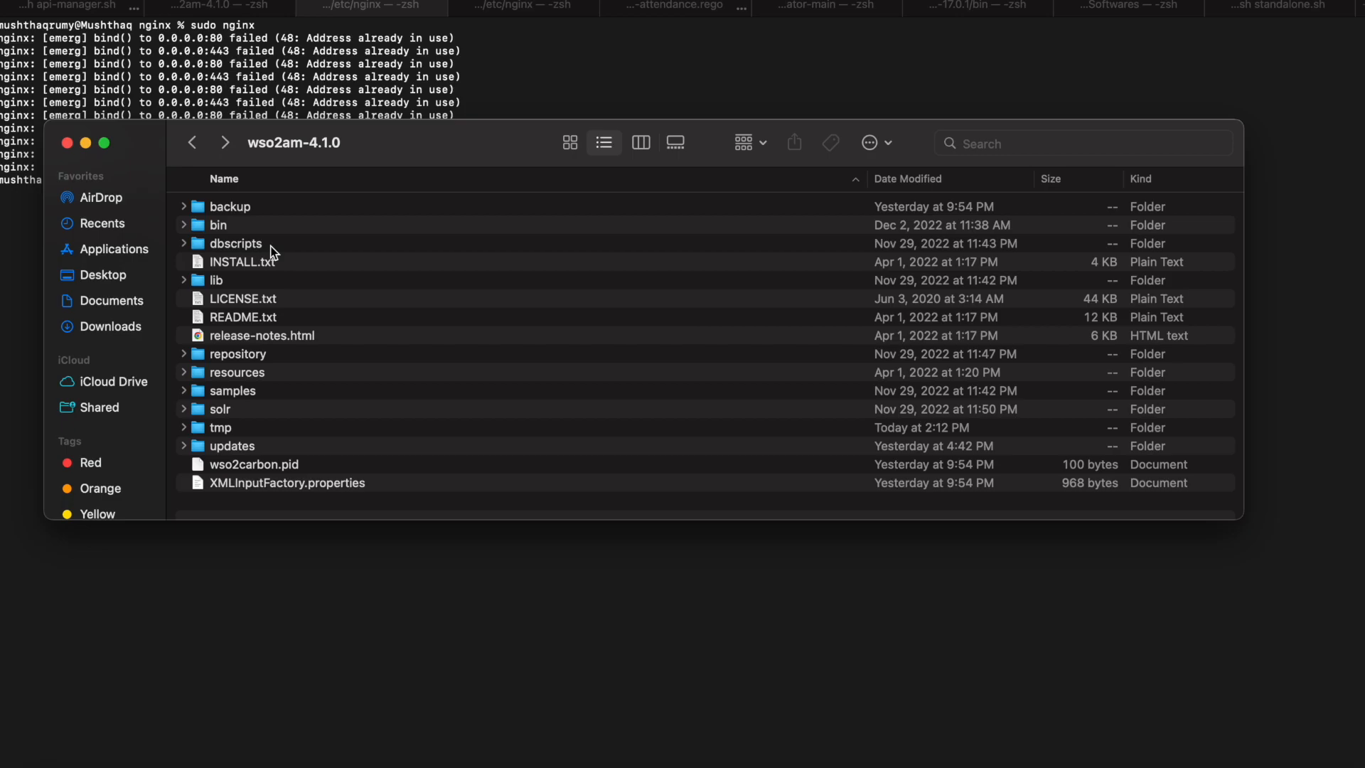
double_click(251, 356)
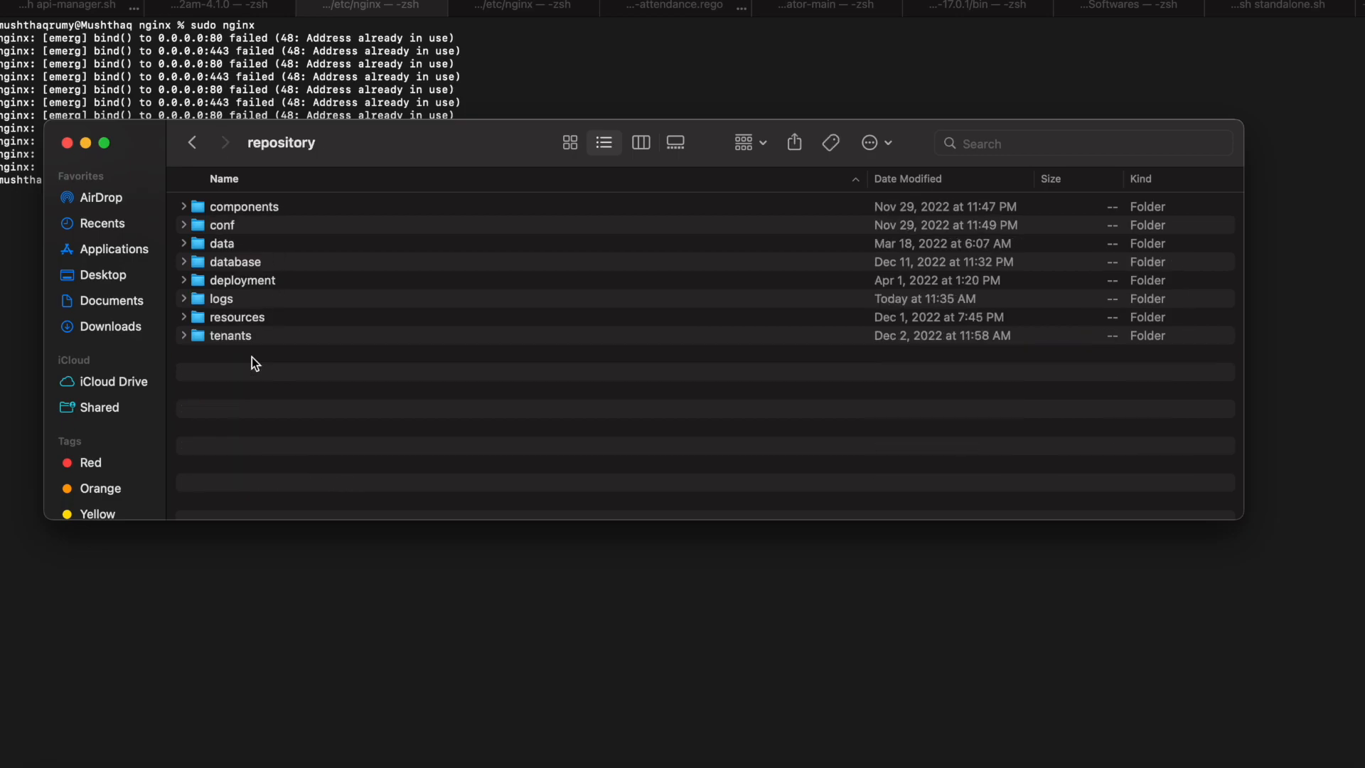
double_click(249, 320)
double_click(231, 411)
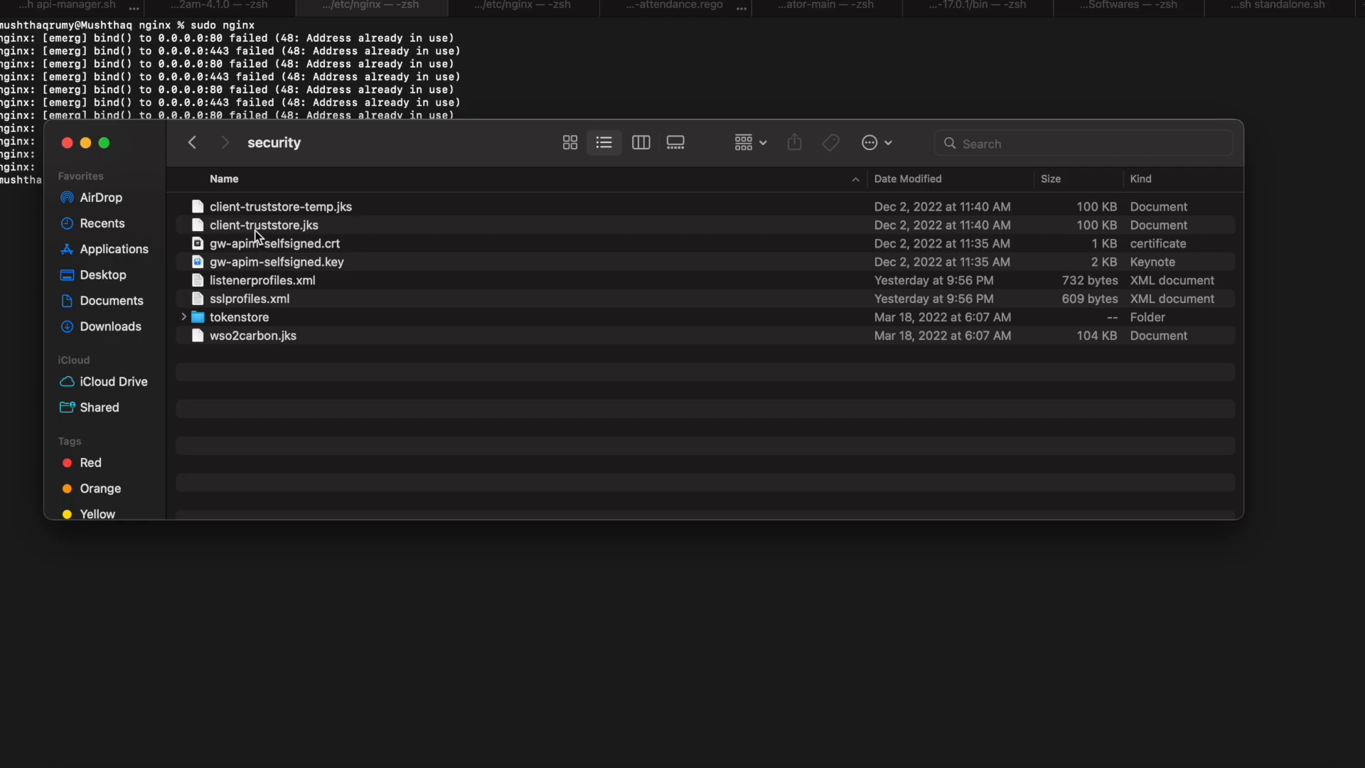
Step: Highlight the keytool truststore import command, then switch to the other /etc/nginx shell
click(481, 90)
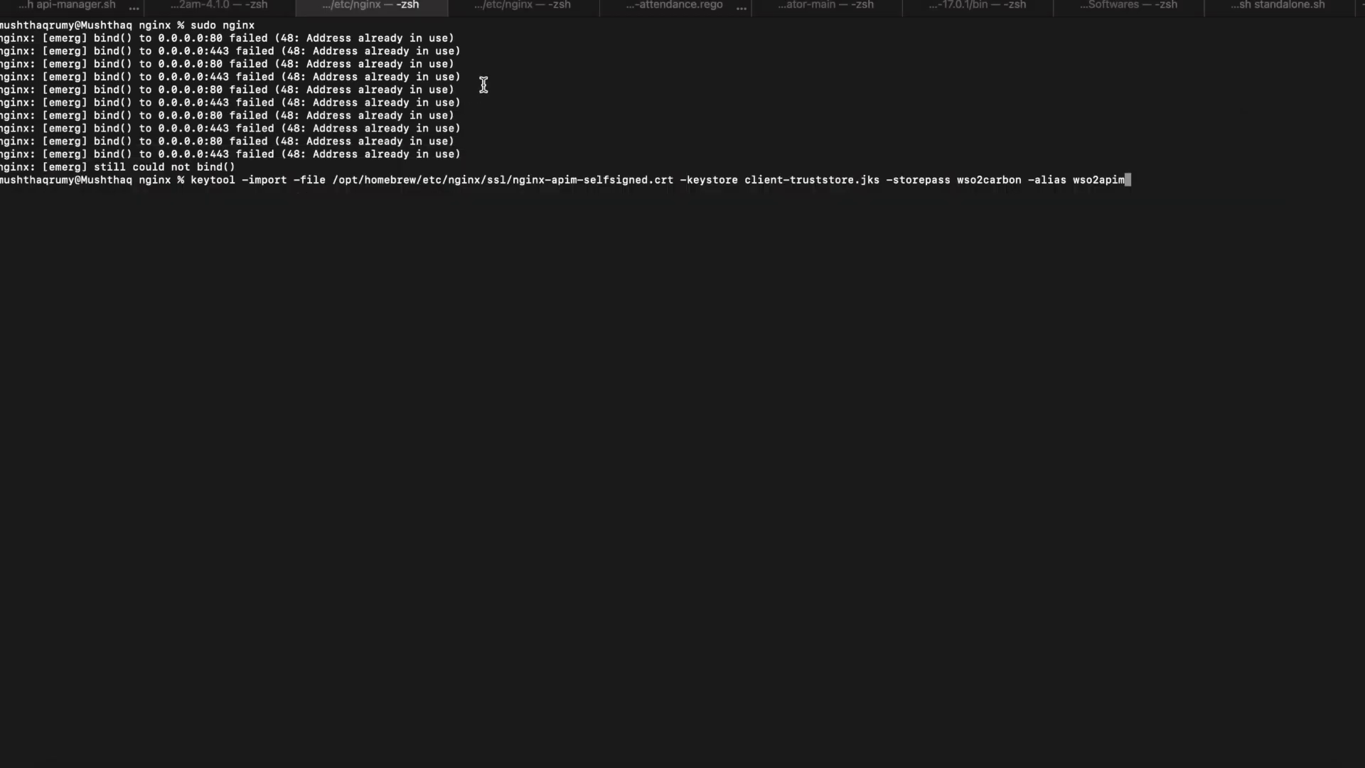
drag(190, 180, 993, 190)
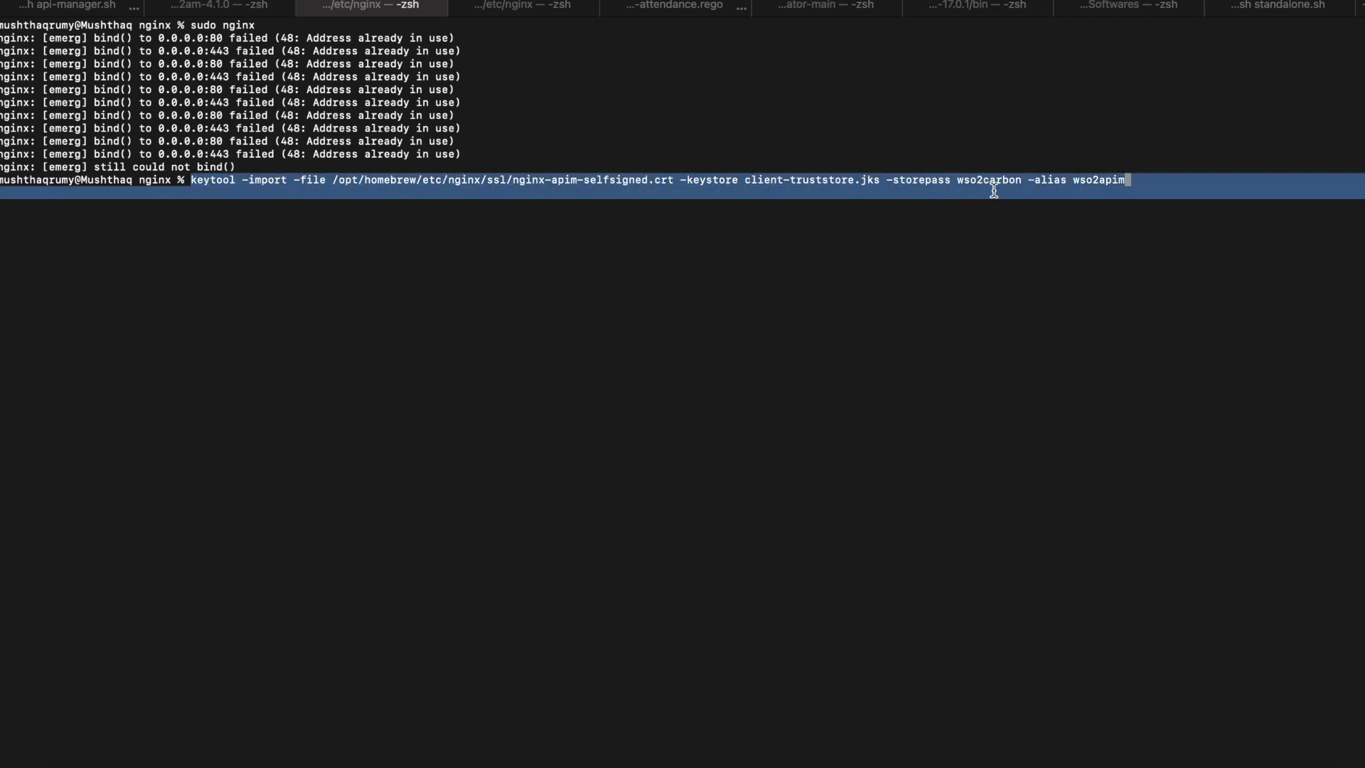
click(1005, 246)
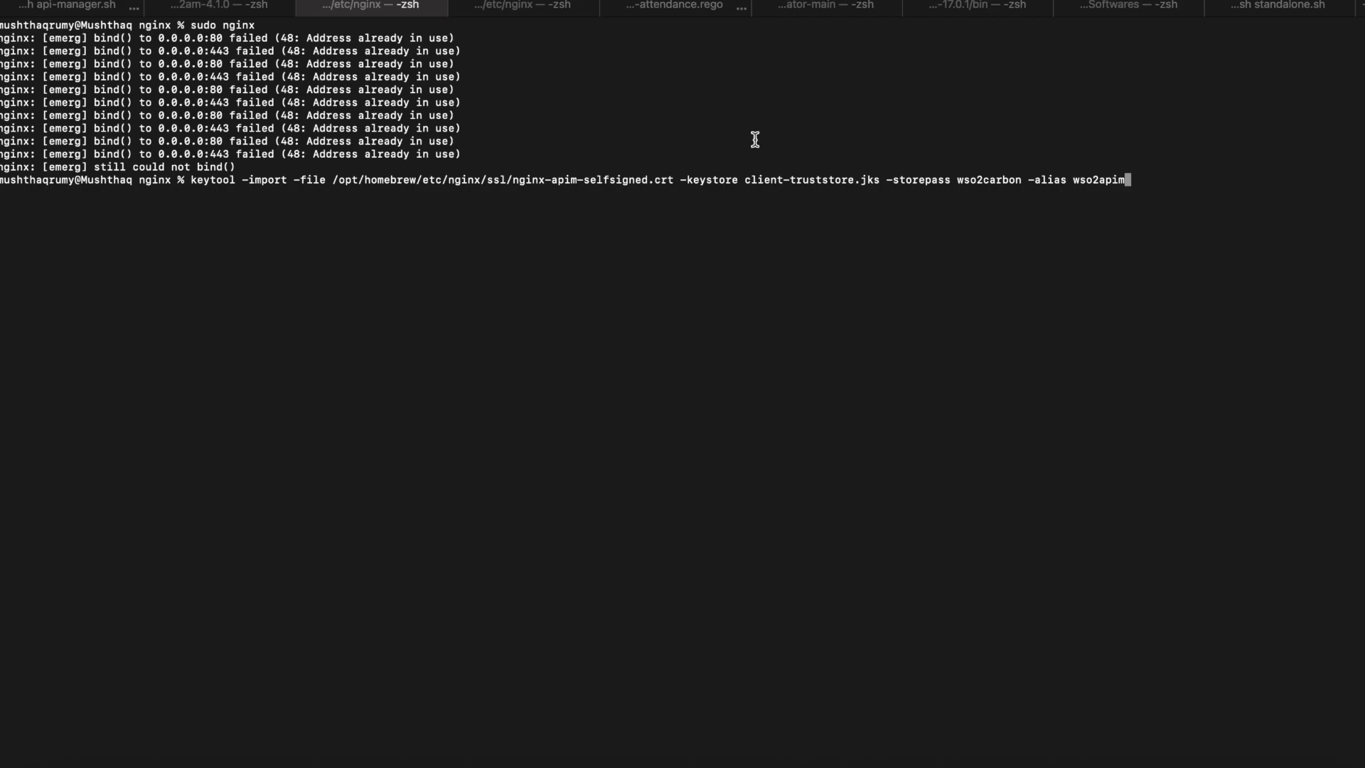
click(526, 7)
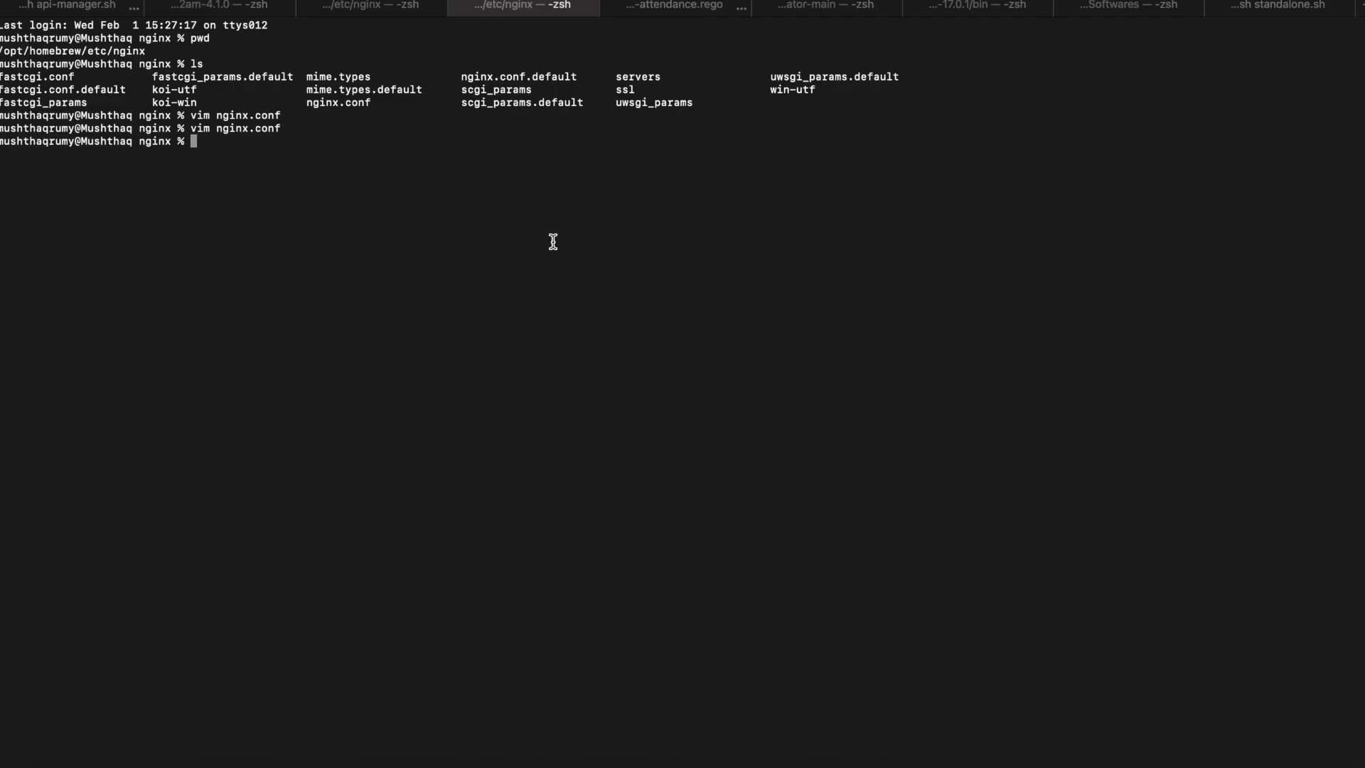
key(Up)
key(Return)
key(j)
key(j)
key(j)
key(j)
key(j)
key(j)
key(j)
key(j)
key(j)
key(j)
key(j)
key(j)
key(j)
key(j)
key(j)
key(j)
key(j)
key(j)
key(j)
key(j)
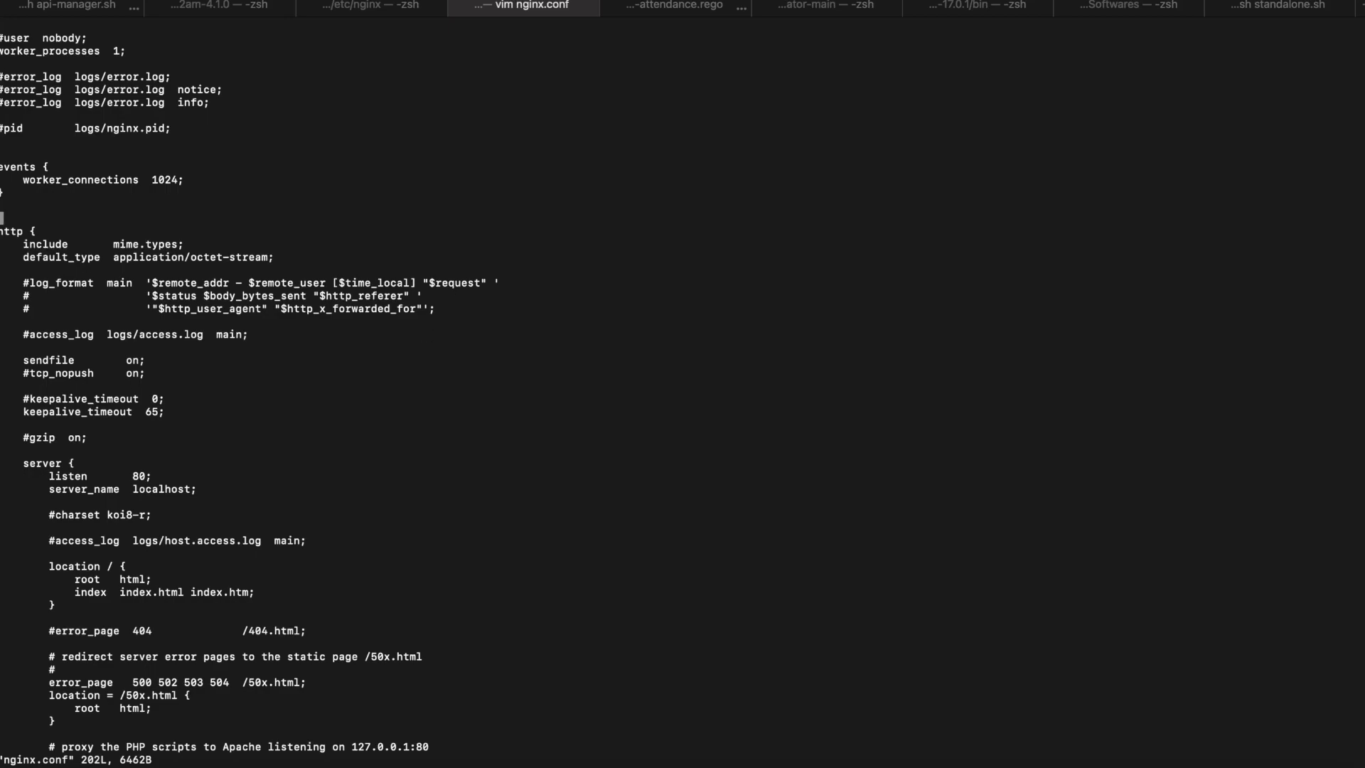
key(j)
key(j)
key(j)
key(j)
key(j)
key(j)
key(j)
key(j)
key(j)
key(j)
key(j)
key(j)
key(j)
key(j)
key(j)
key(j)
key(j)
key(j)
key(j)
key(j)
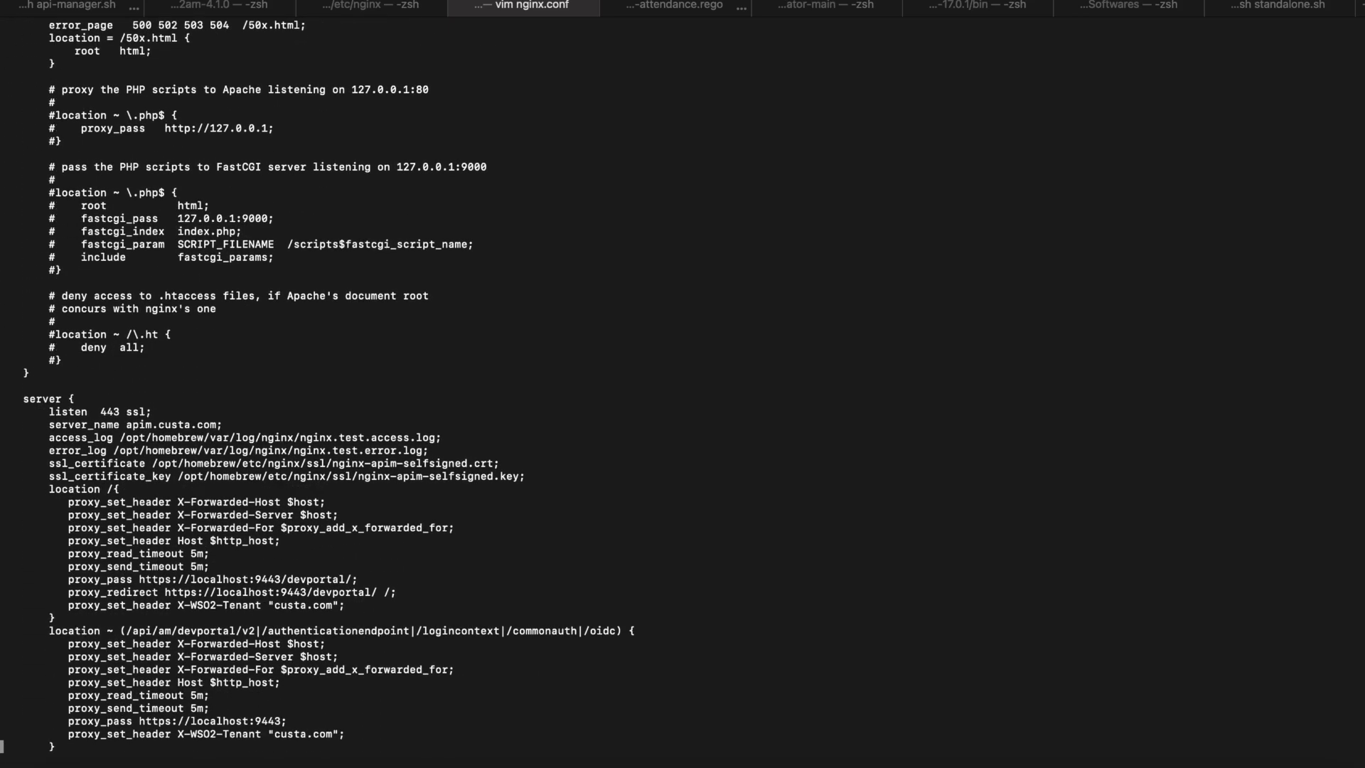
drag(23, 141, 84, 630)
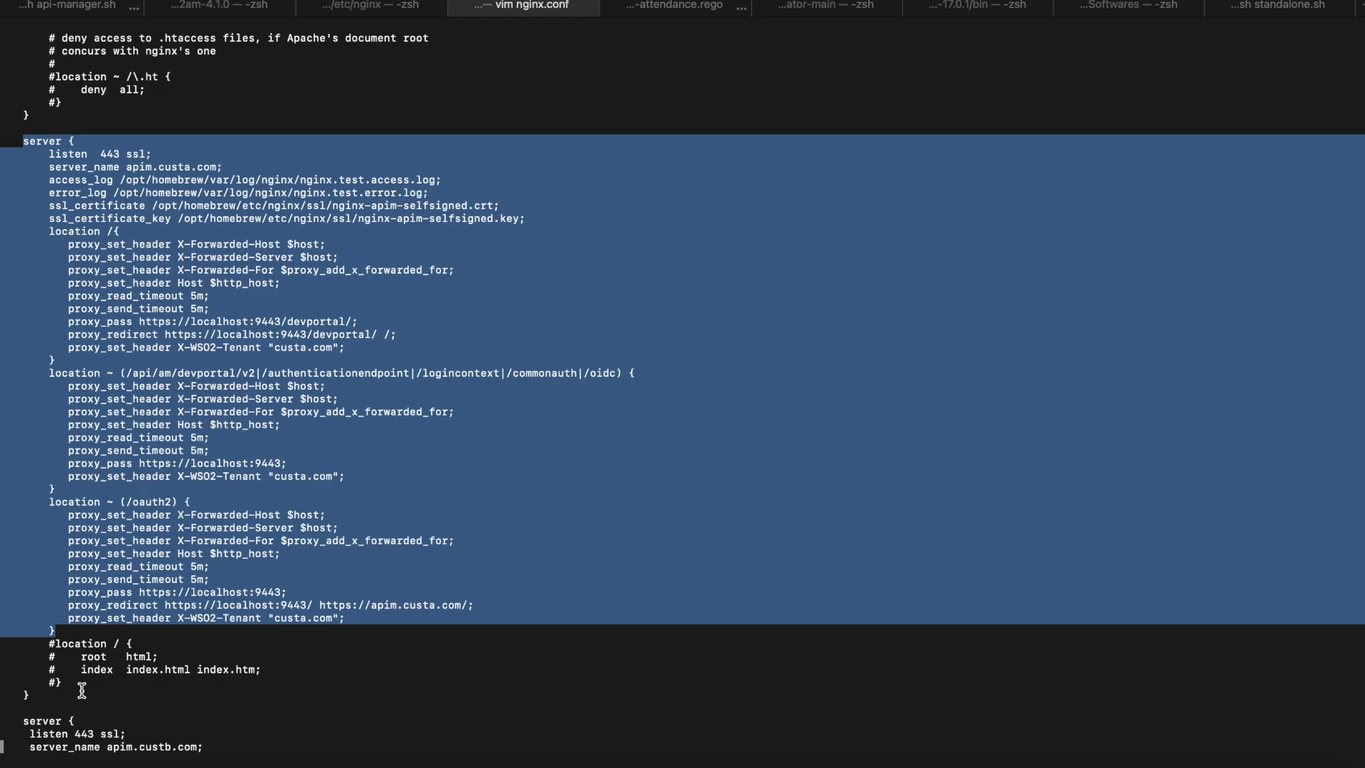
click(144, 448)
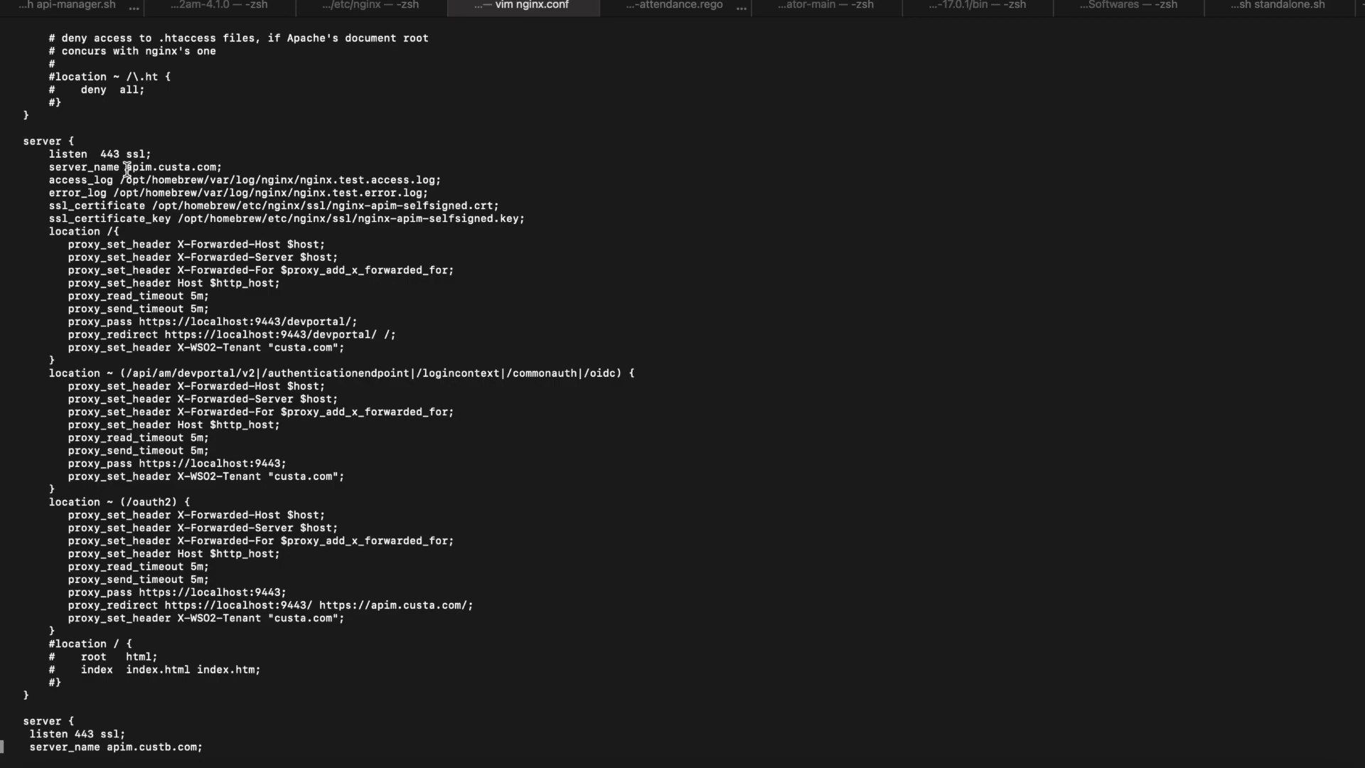
drag(128, 168, 221, 165)
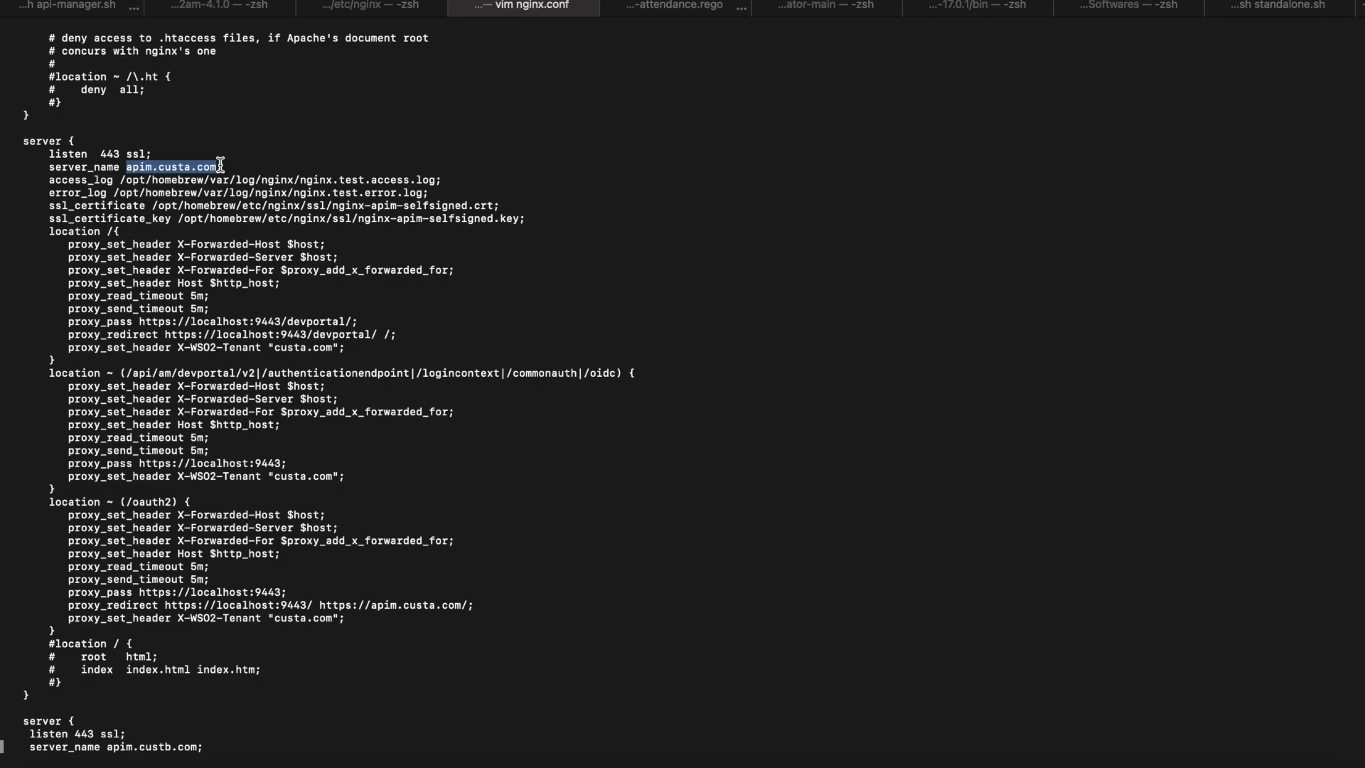
click(244, 202)
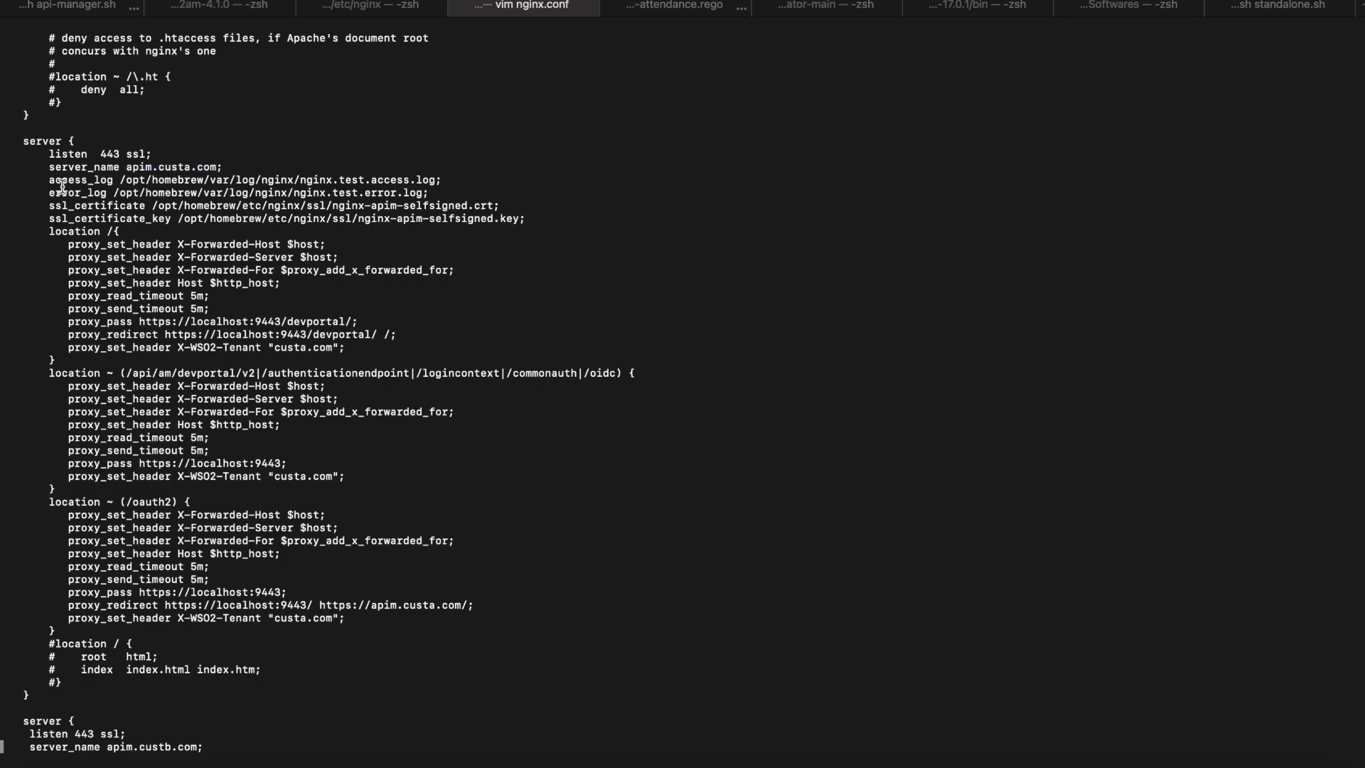
drag(49, 204, 501, 204)
click(502, 205)
drag(544, 218, 51, 214)
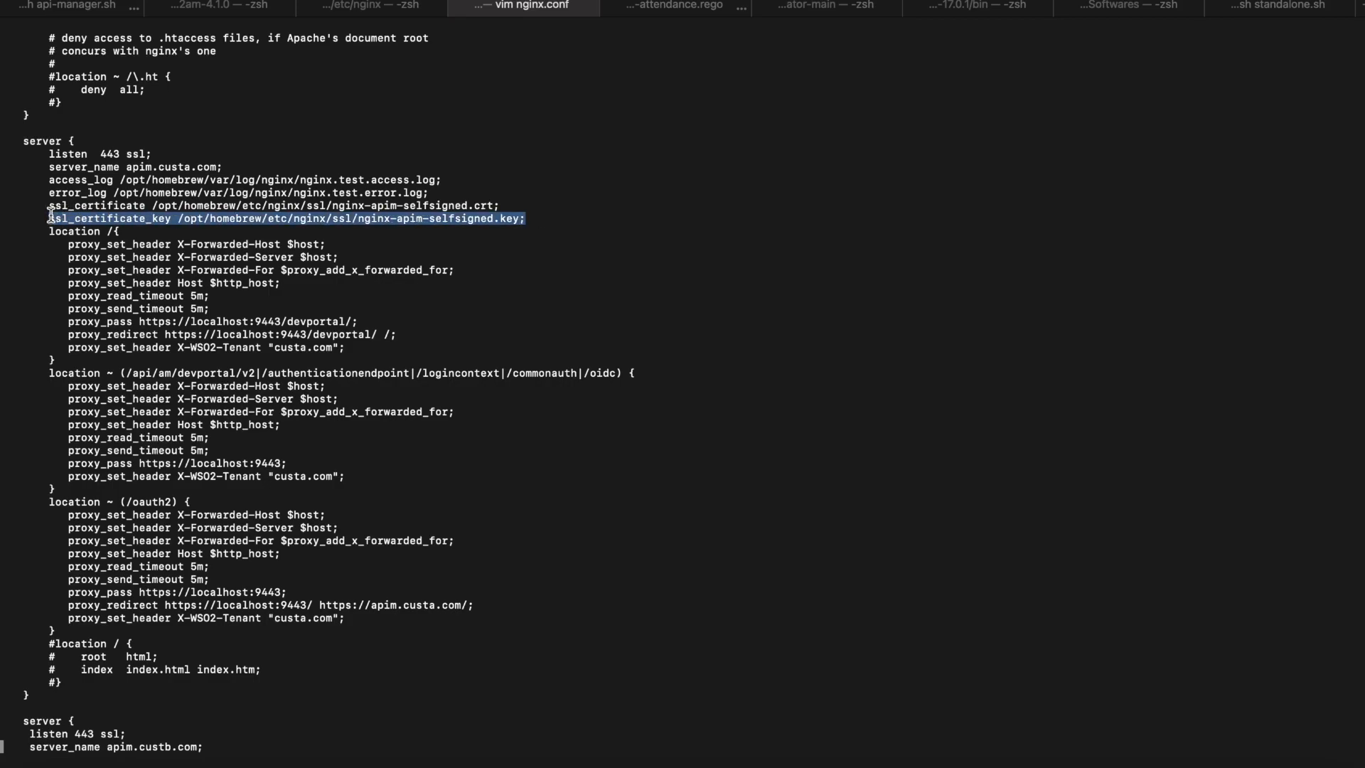
click(51, 214)
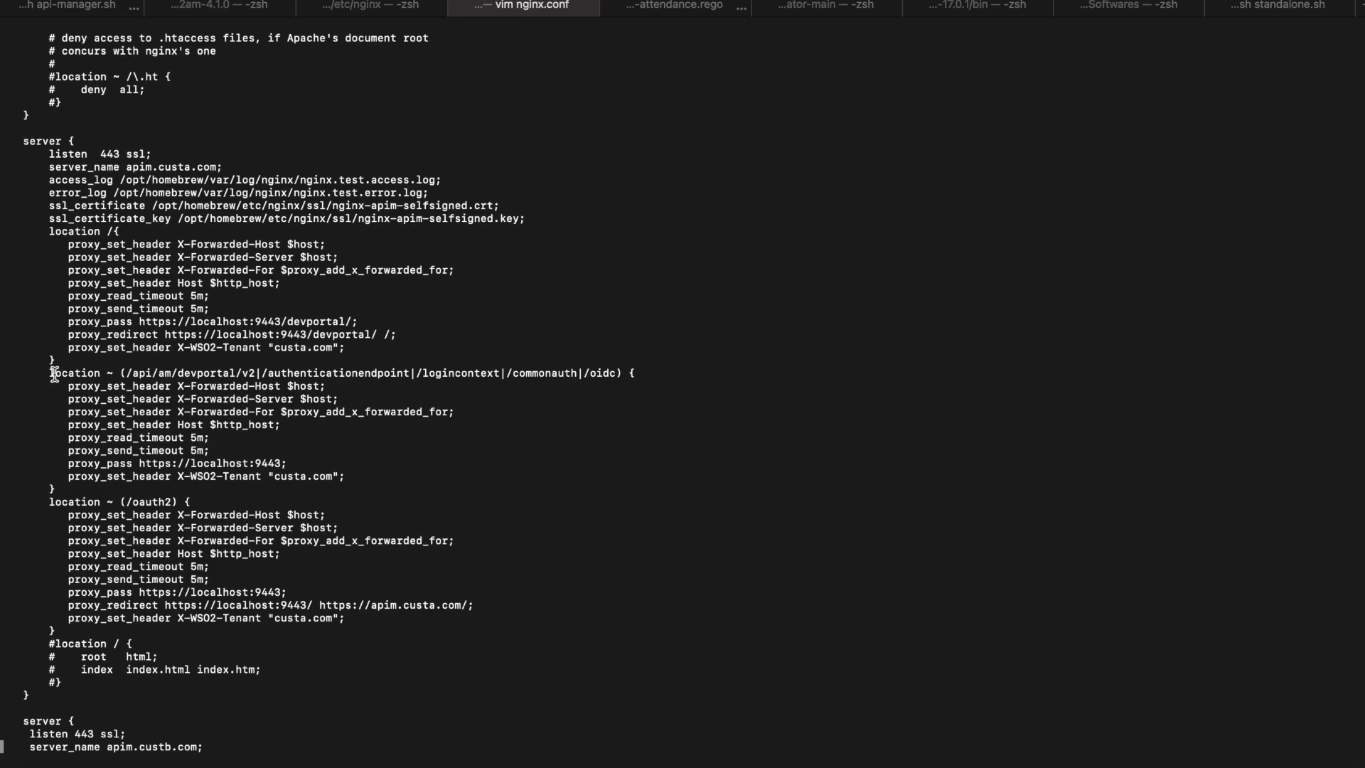
drag(50, 372, 359, 619)
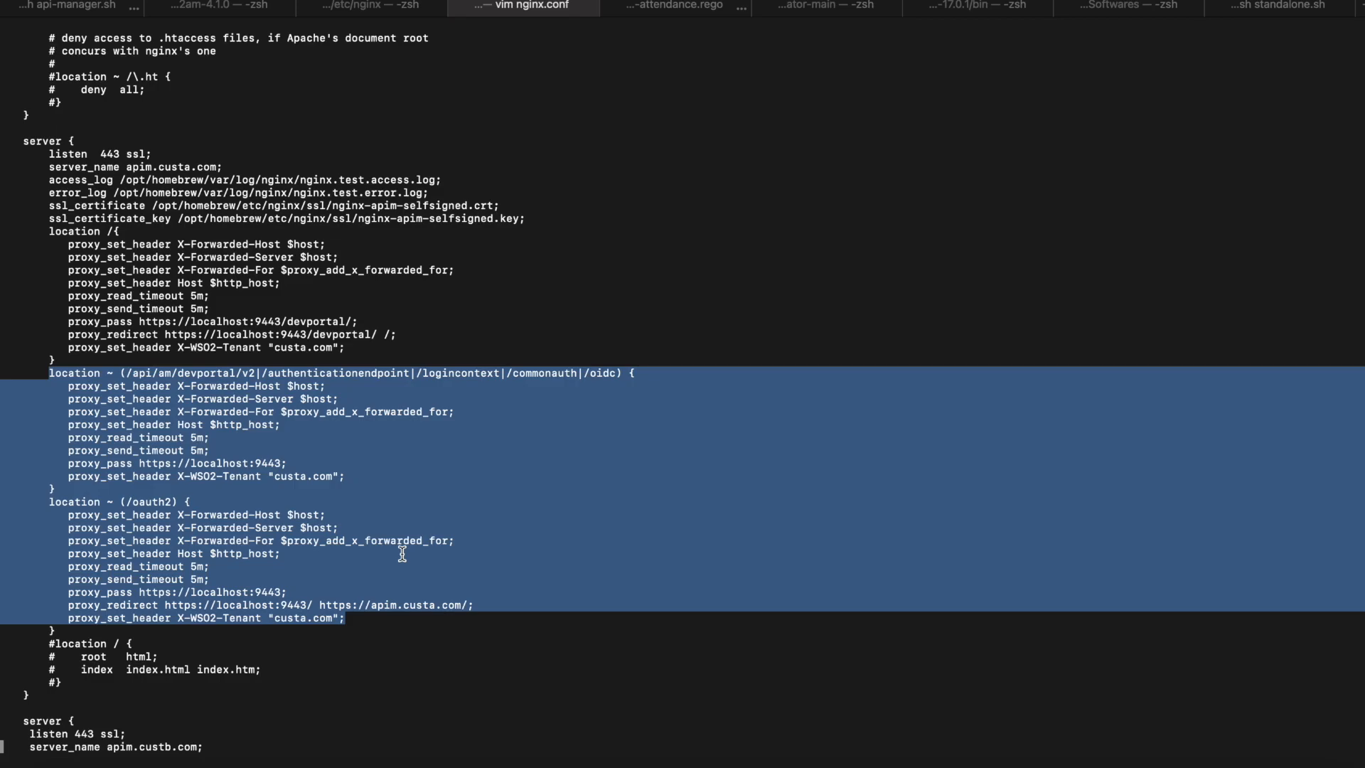
Step: Scroll nginx.conf down until the whole apim.custb.com server block is visible
click(402, 554)
key(Down)
key(Down)
key(Down)
key(Down)
key(Down)
key(Down)
key(Down)
key(Down)
key(Down)
key(Down)
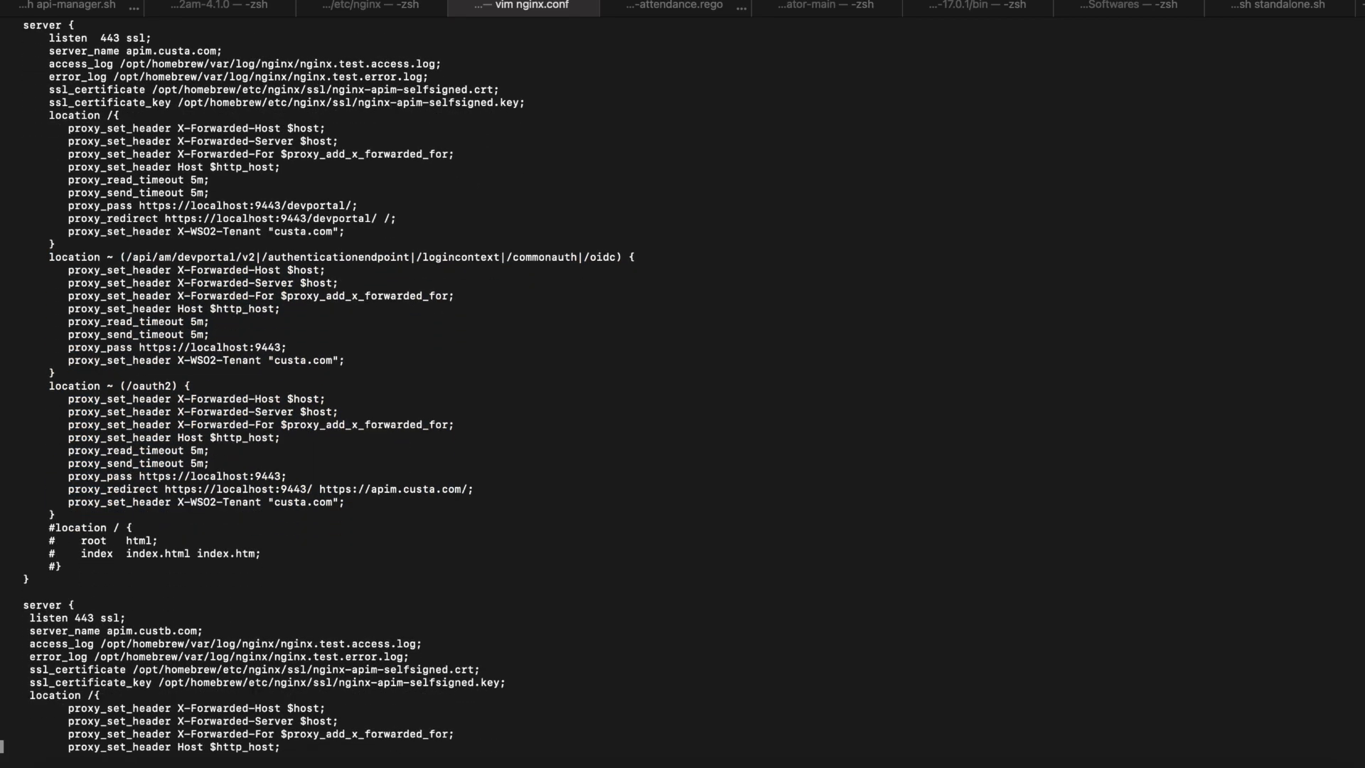
key(Down)
key(Down)
key(Down)
key(Down)
key(Down)
key(Down)
key(Down)
key(Down)
key(Down)
key(Down)
key(Down)
key(Down)
key(Down)
key(Down)
key(Down)
key(Down)
key(Down)
key(Down)
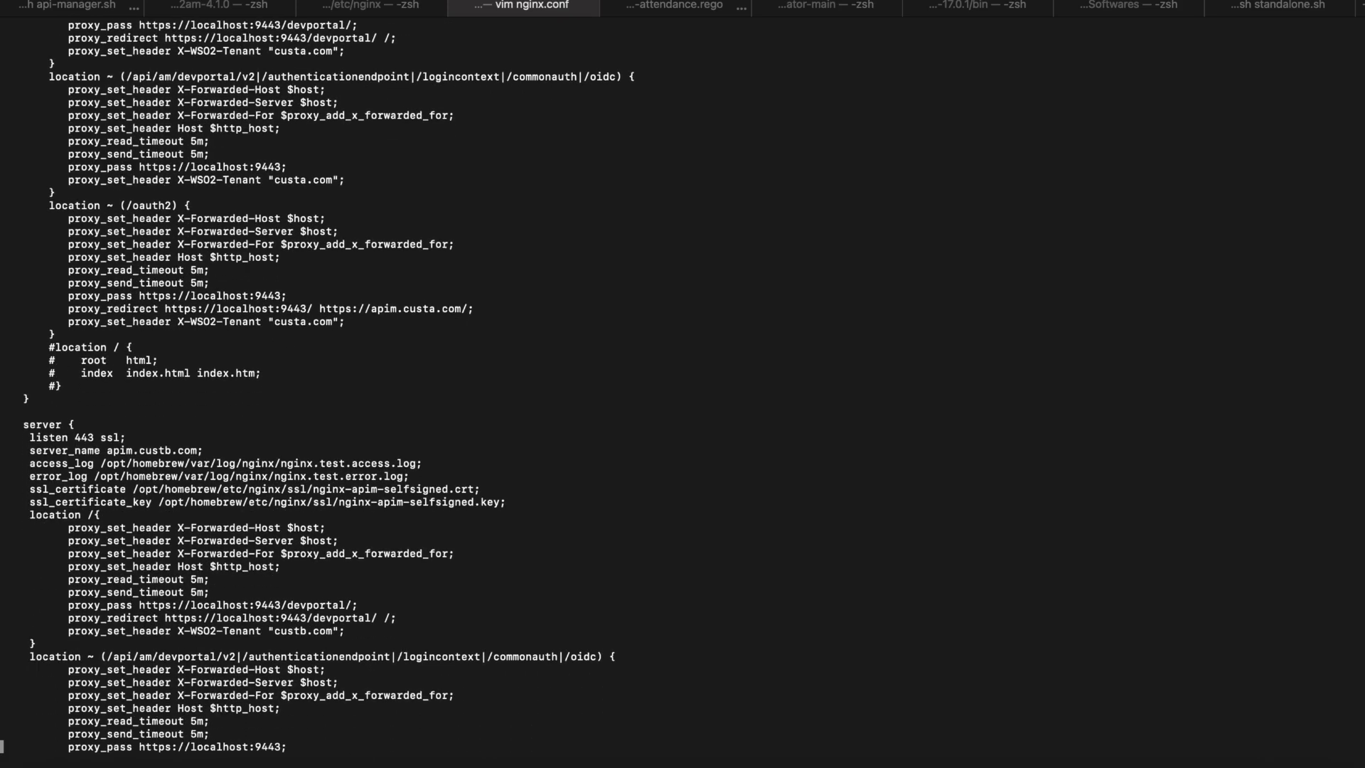
key(Down)
key(Down)
key(Down)
key(Down)
key(Down)
key(Down)
key(Down)
key(Down)
key(Down)
key(Down)
key(Down)
key(Down)
key(Down)
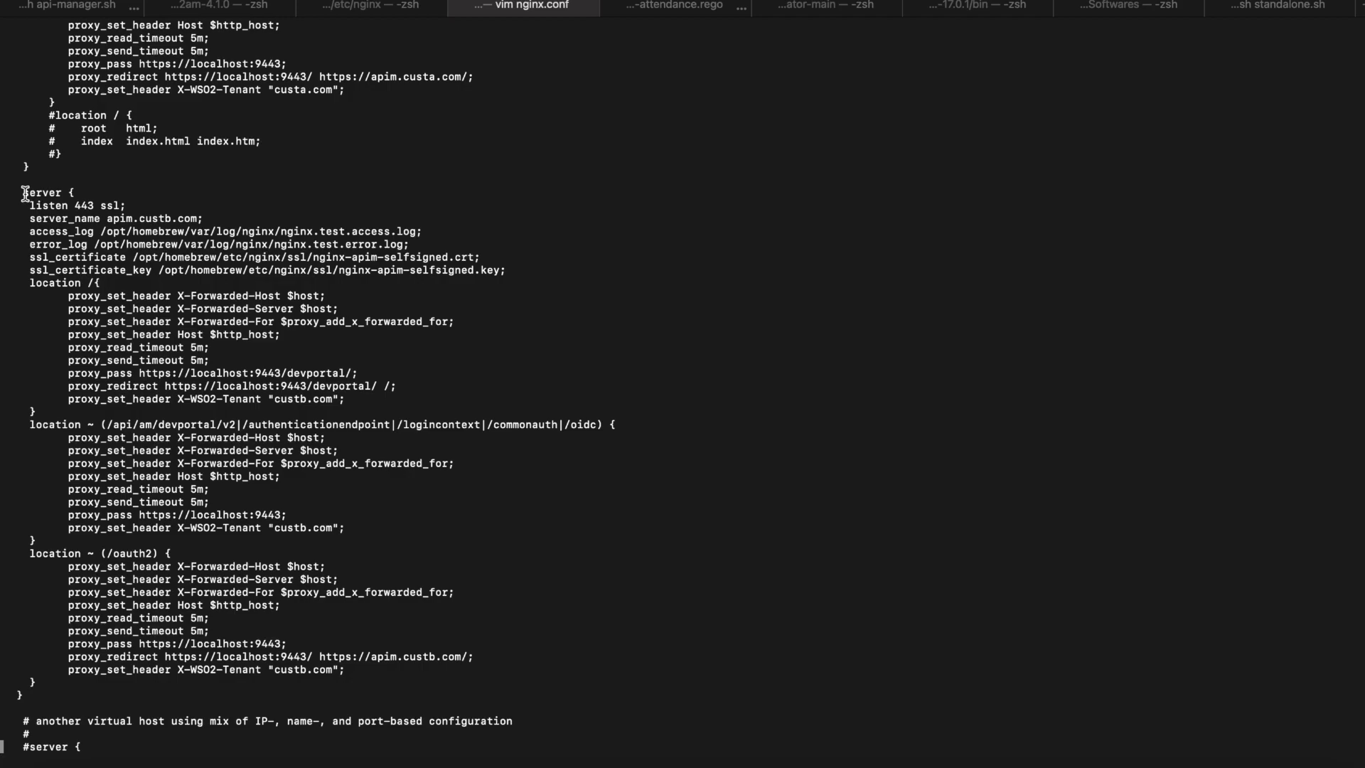
drag(24, 192, 76, 686)
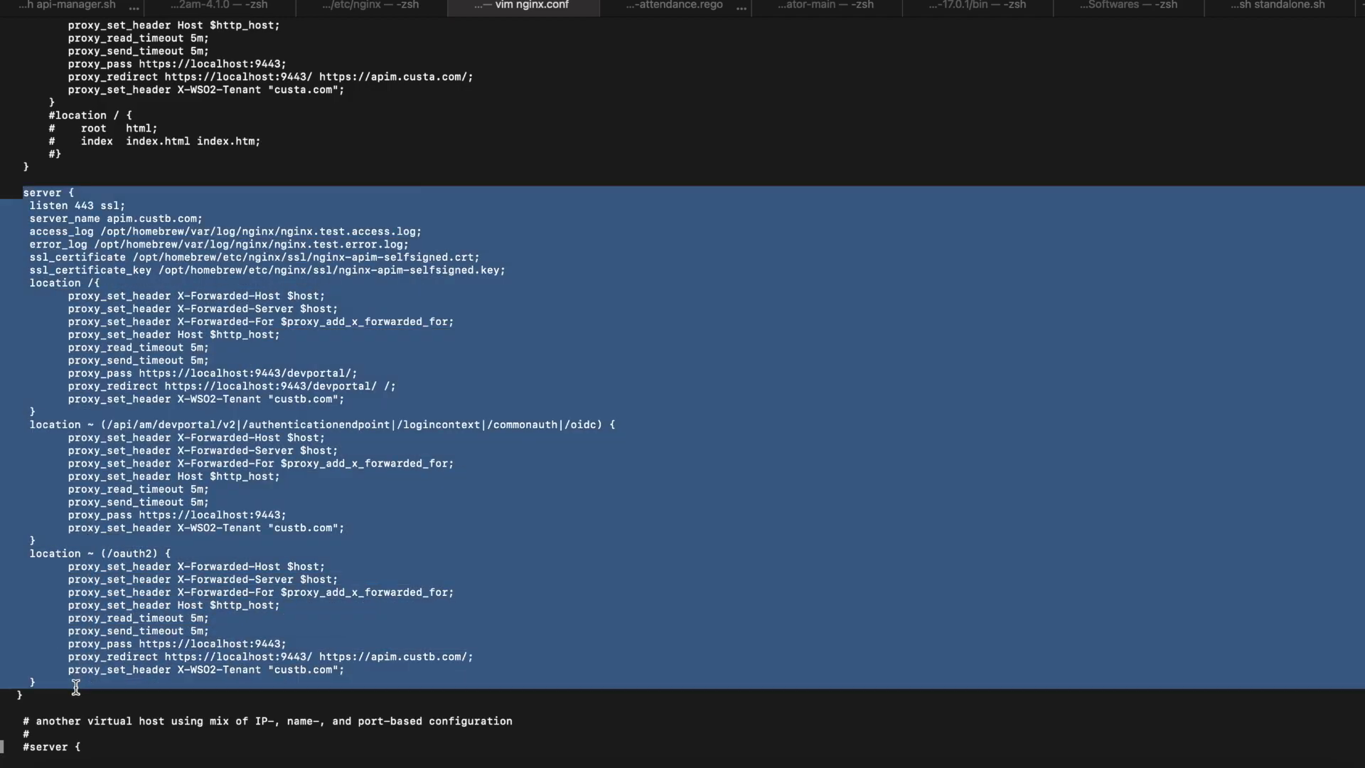
click(76, 687)
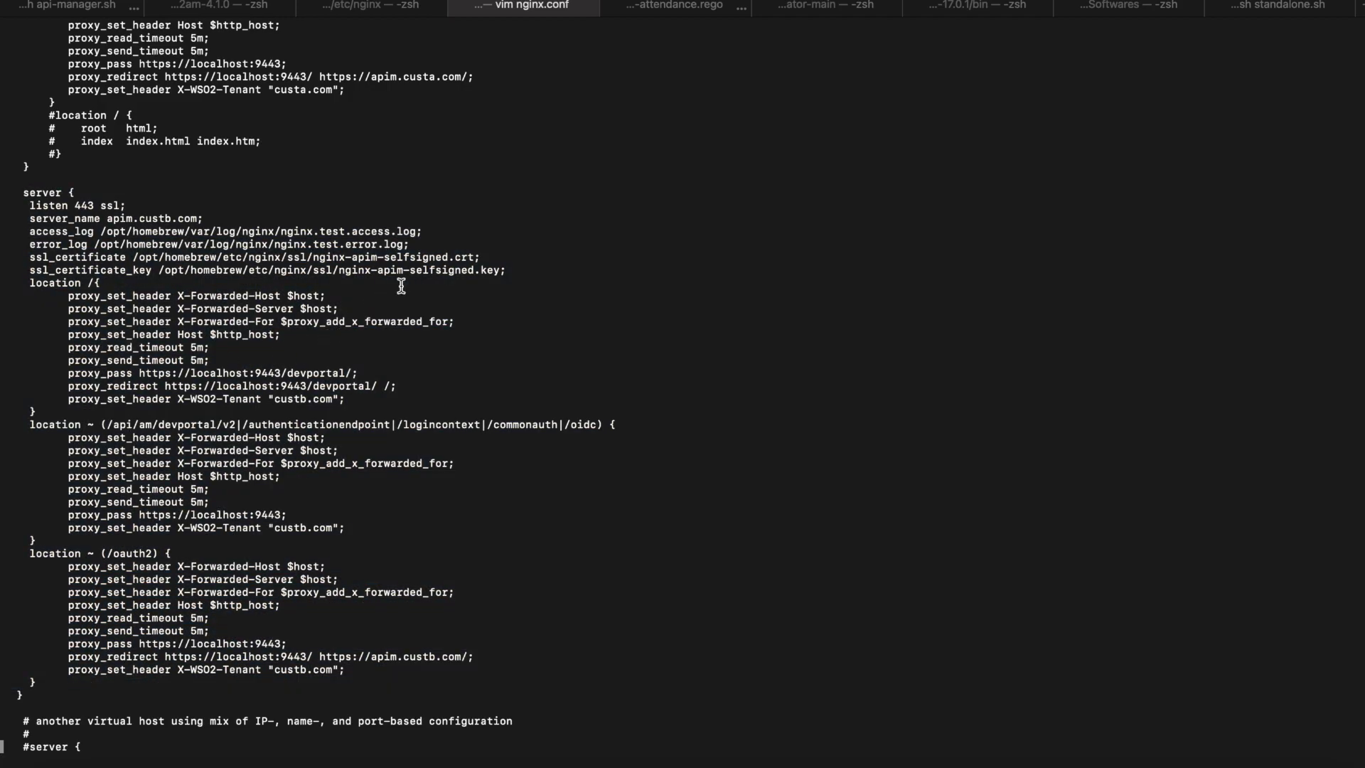
Step: Highlight the block's server_name, SSL certificate and key, location blocks and custb.com tenant header
drag(108, 218, 199, 216)
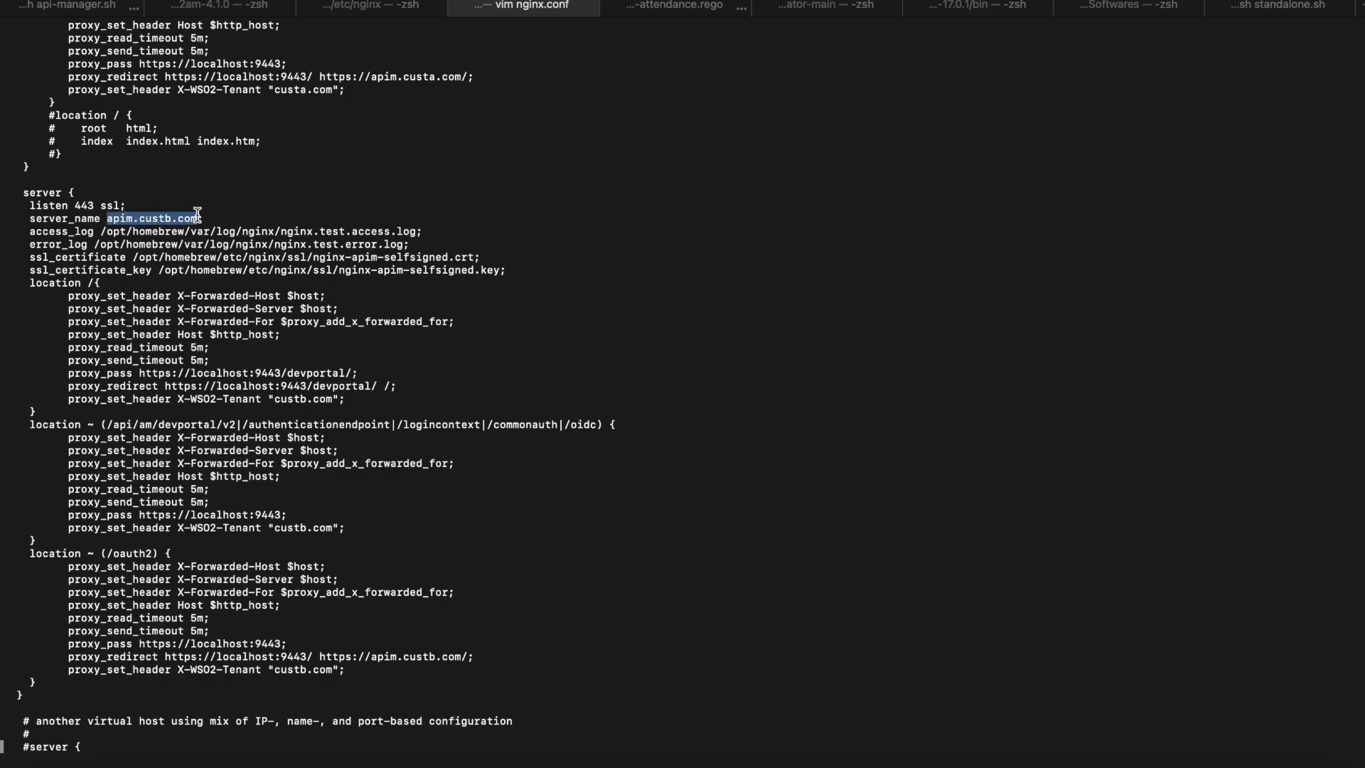
click(195, 213)
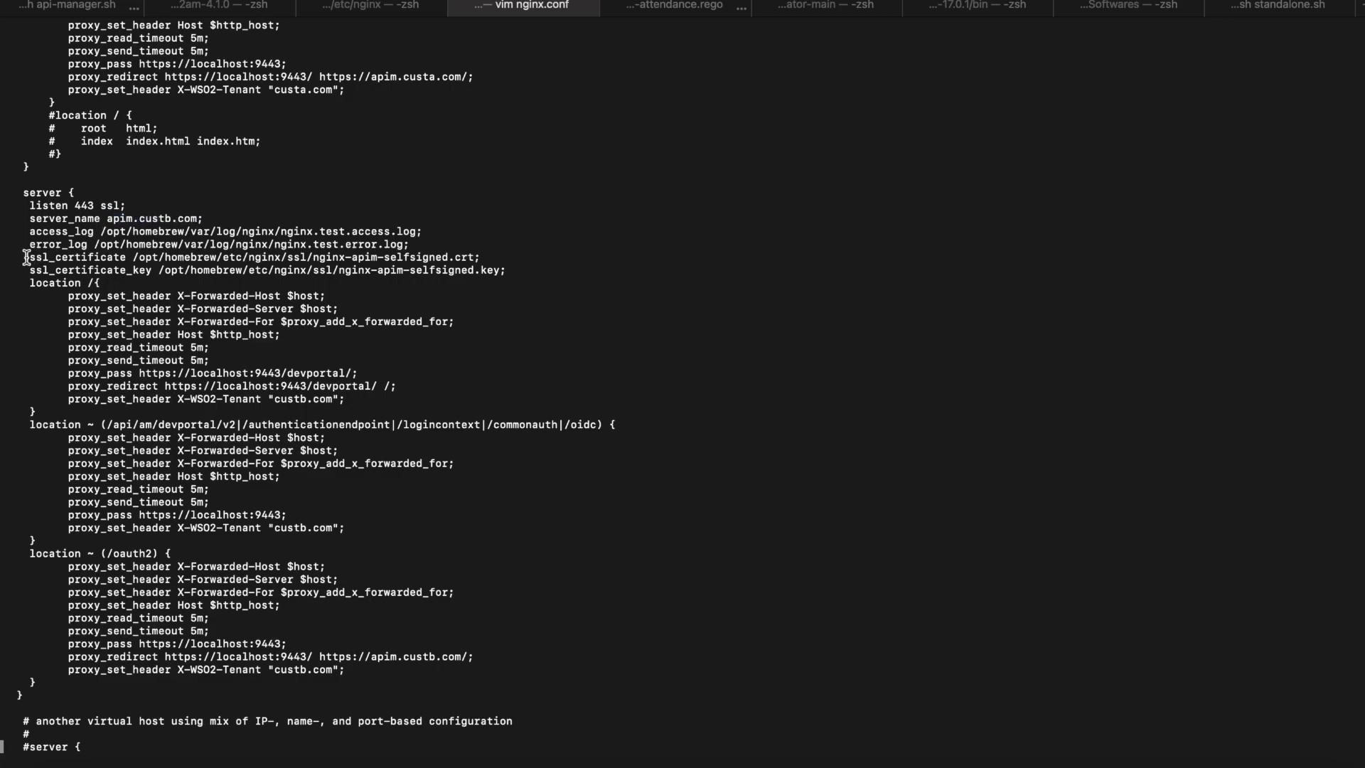
drag(26, 256, 507, 271)
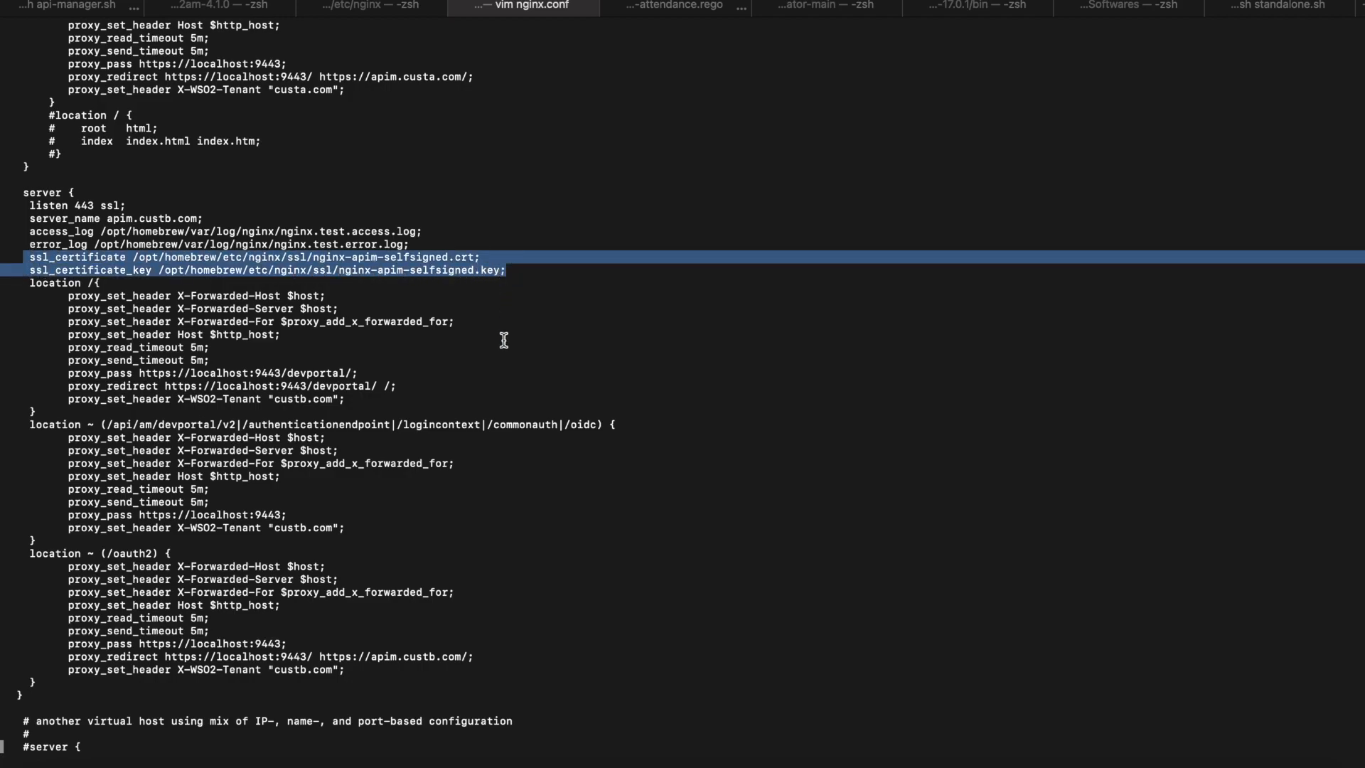
click(504, 336)
drag(30, 283, 105, 684)
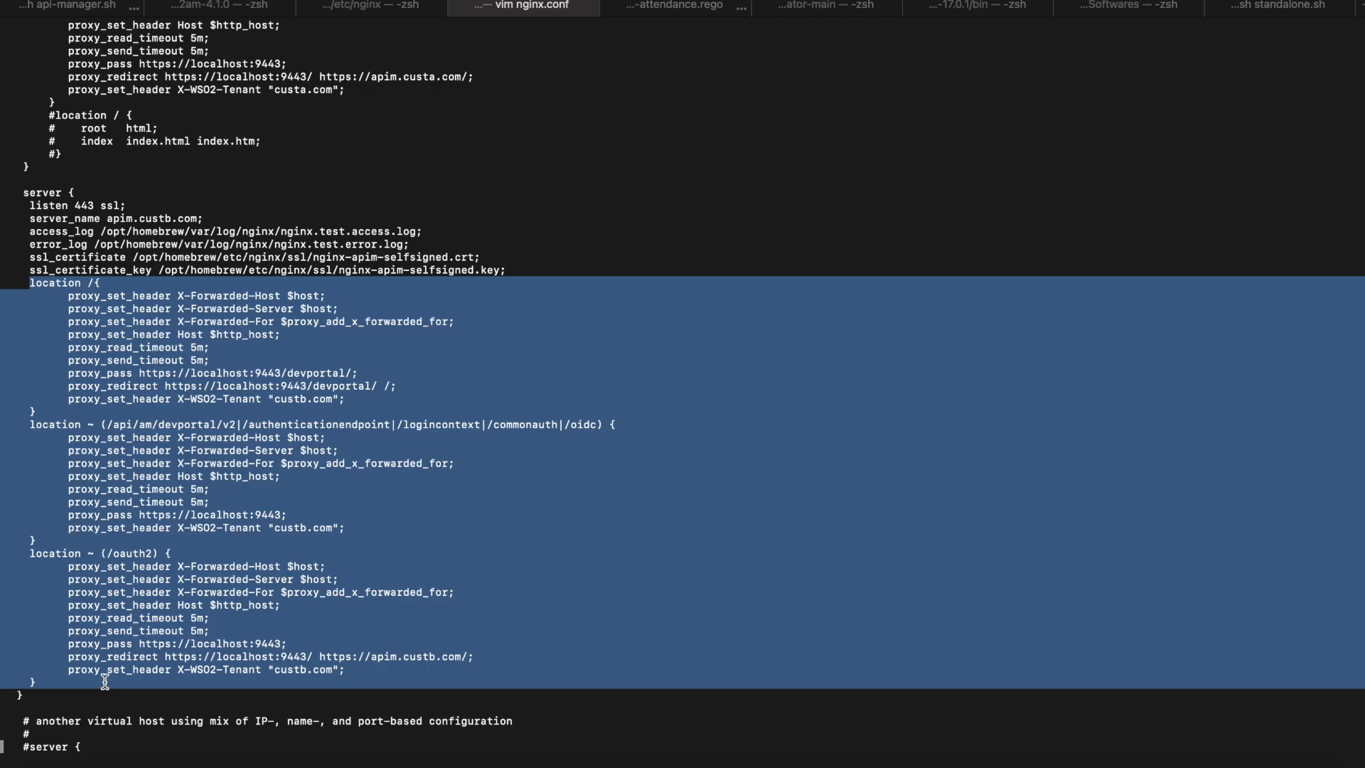
click(105, 684)
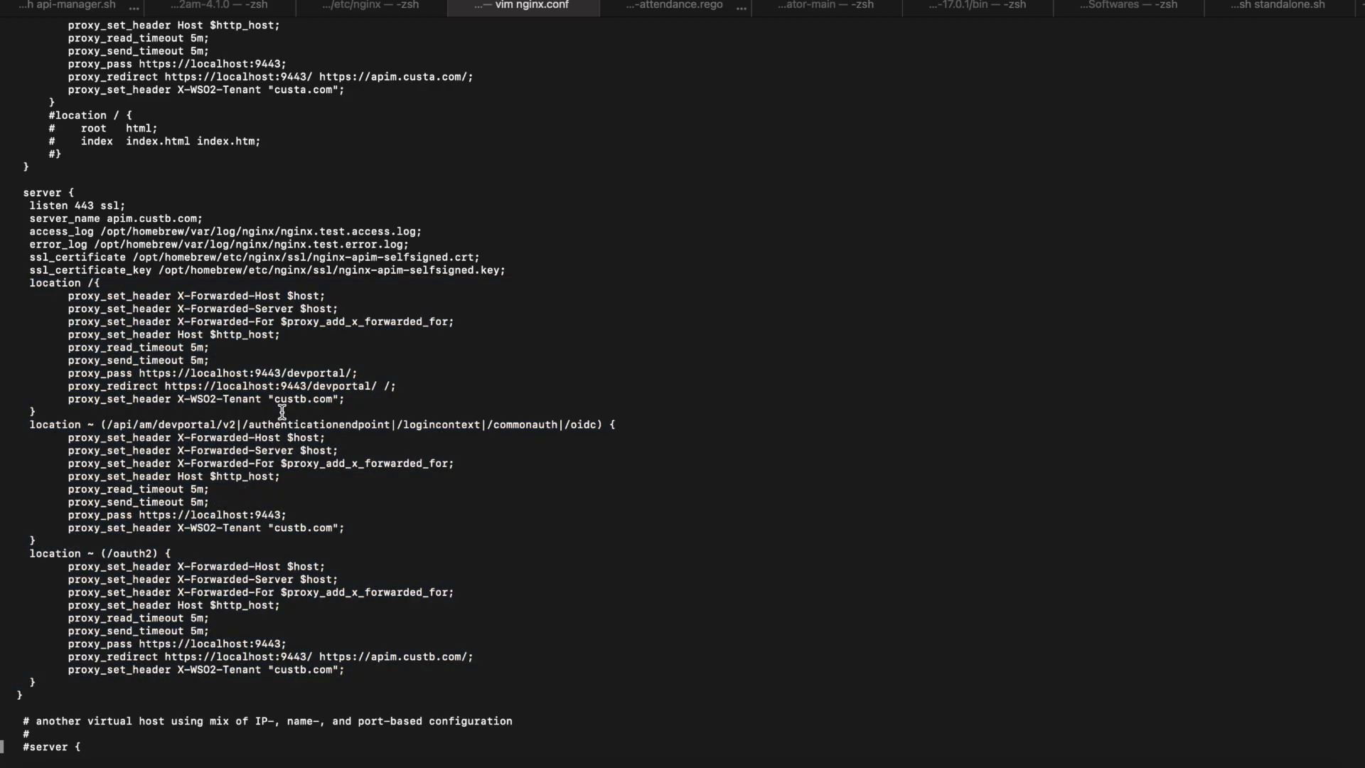
drag(261, 398, 341, 399)
Step: Quit the vim editor with :q and return to the shell
click(315, 400)
text(:q)
key(Return)
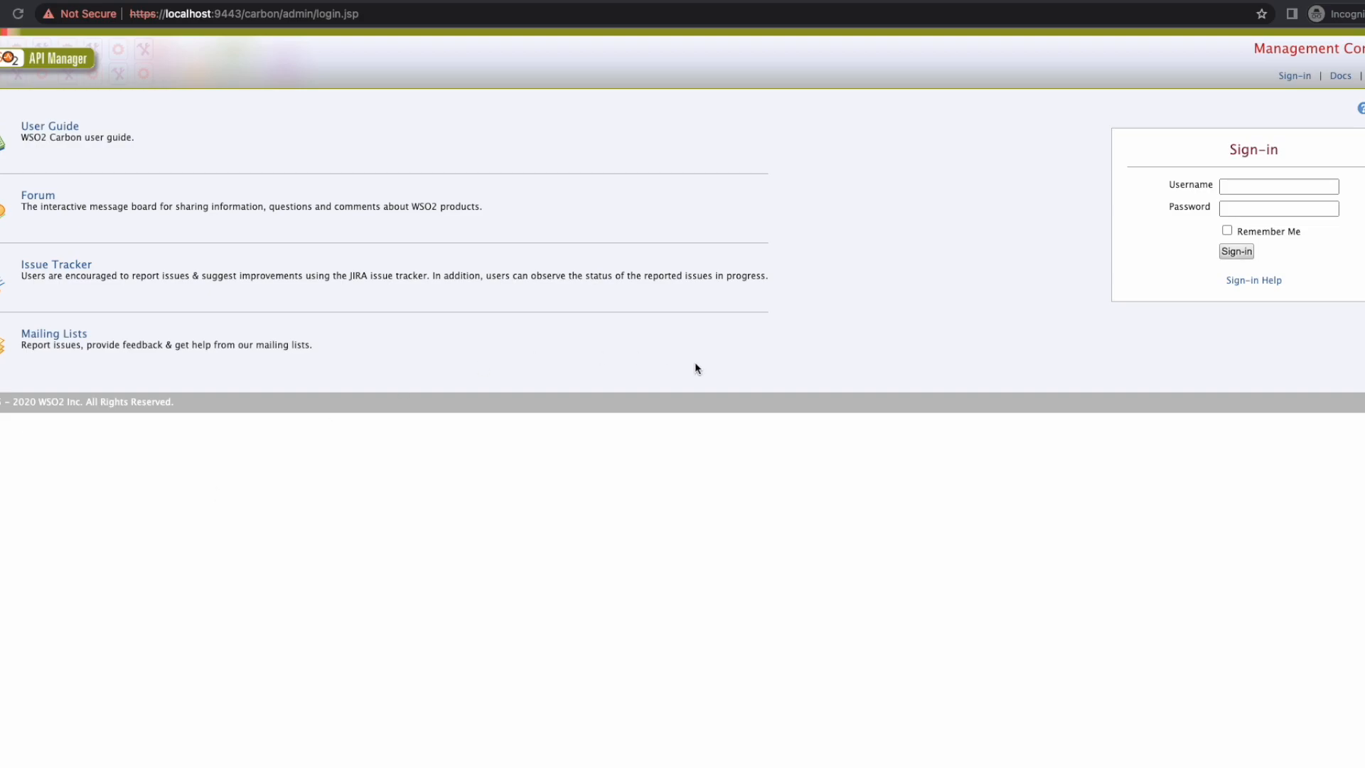
Step: Sign in on the Carbon login page with the custa.com tenant admin's username and password
click(1239, 186)
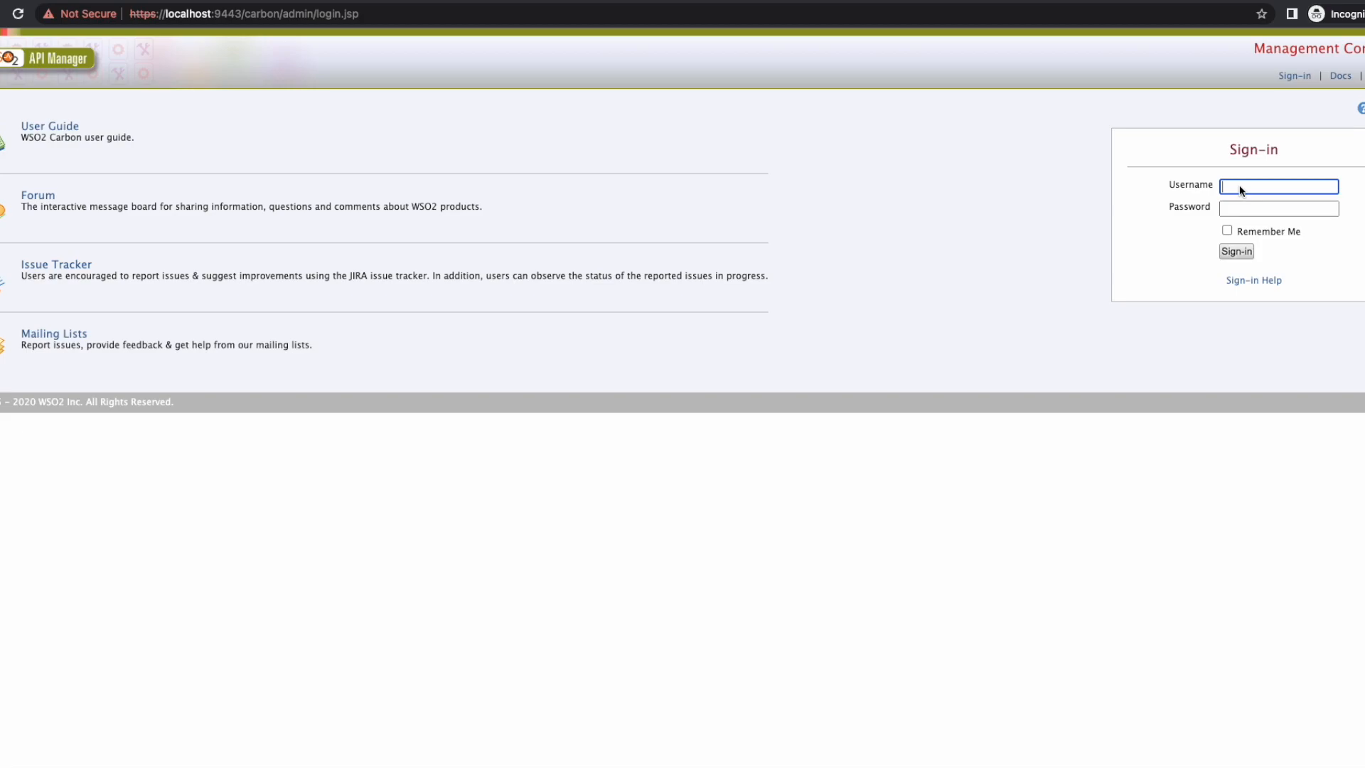
text(admin@custa.com)
key(Tab)
text(admin)
key(Return)
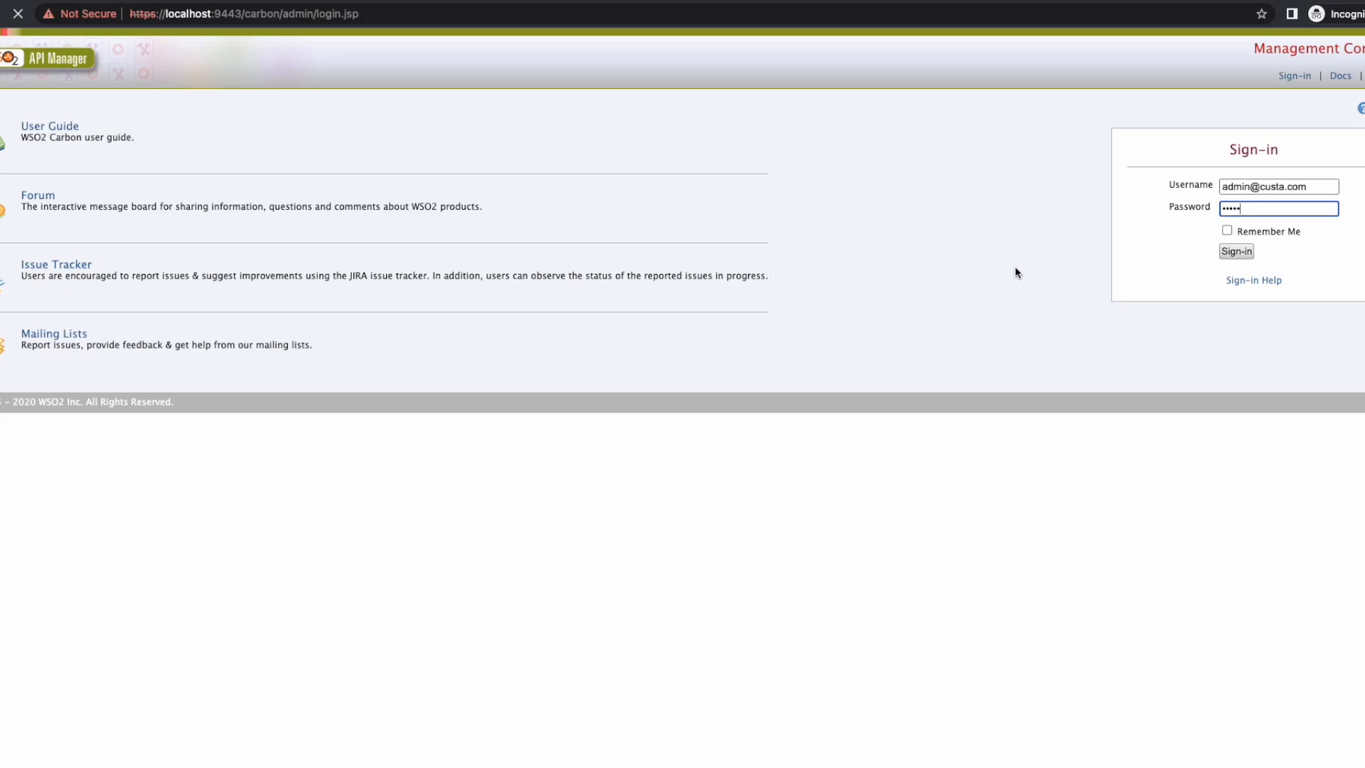
click(1247, 260)
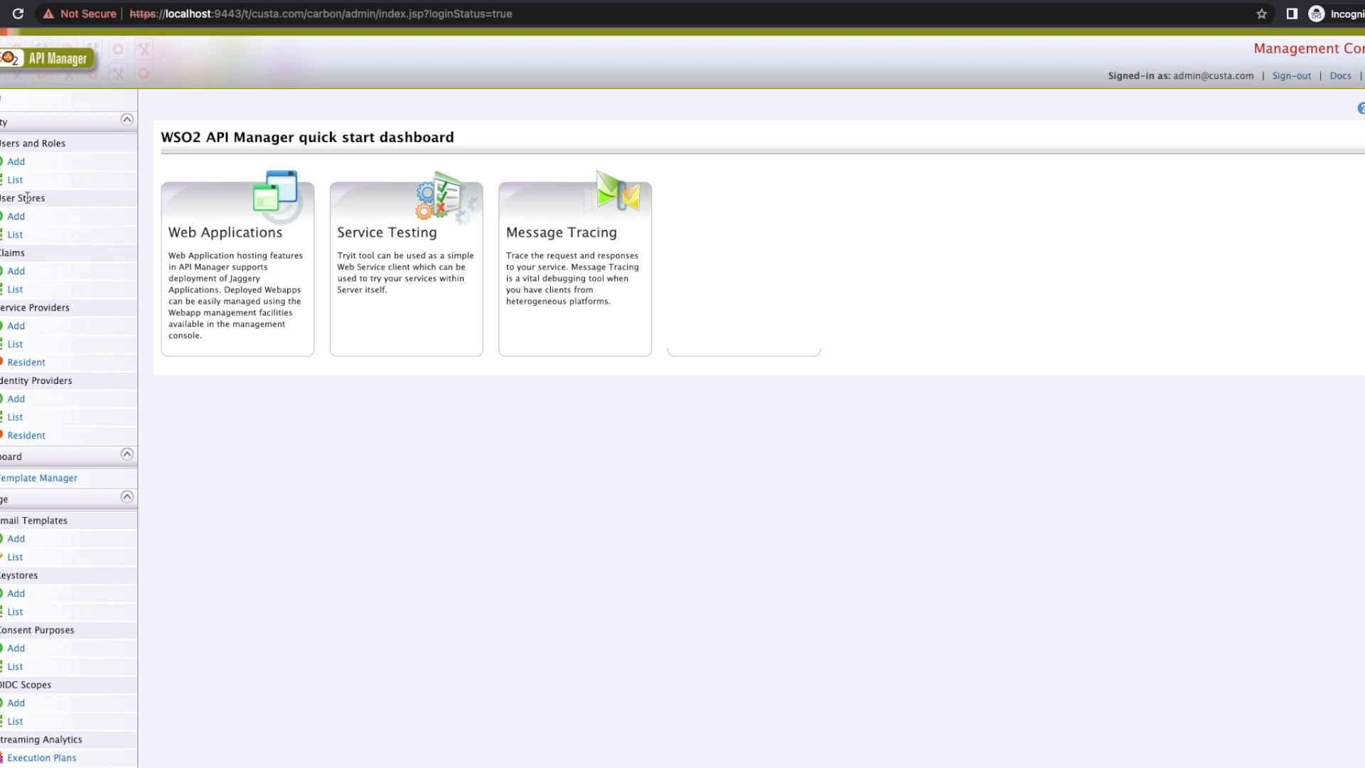
Step: Edit the KeycloakIDPCustomerA identity provider and expand its claim configuration and basic claim mappings
click(18, 417)
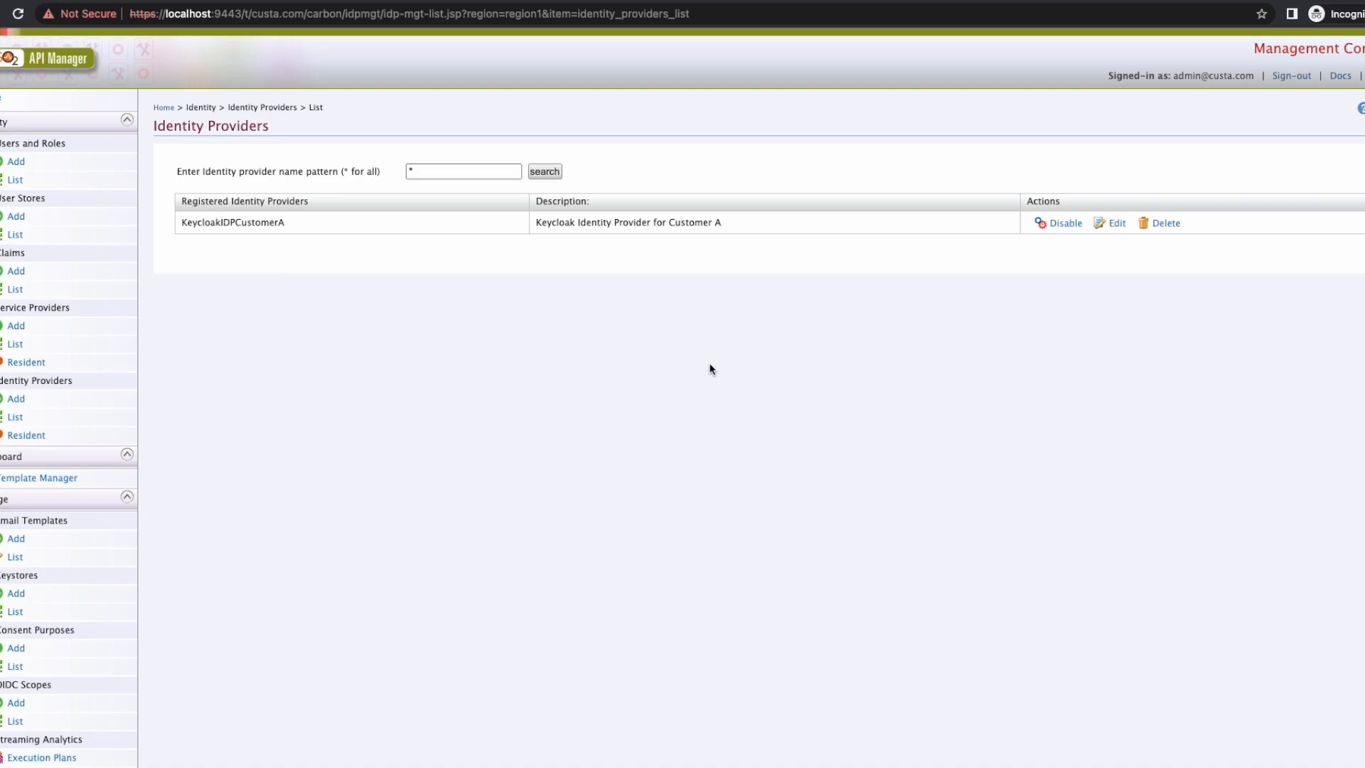
click(1118, 226)
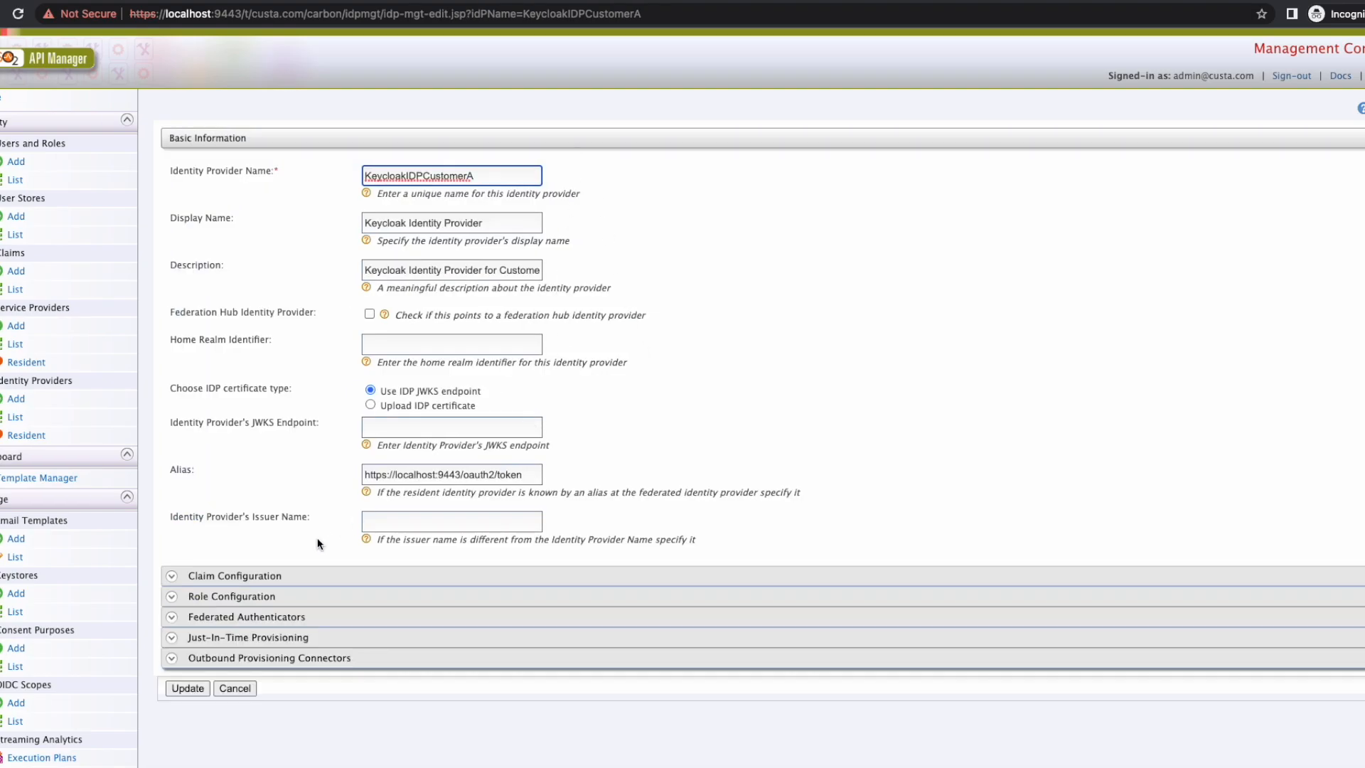
click(237, 576)
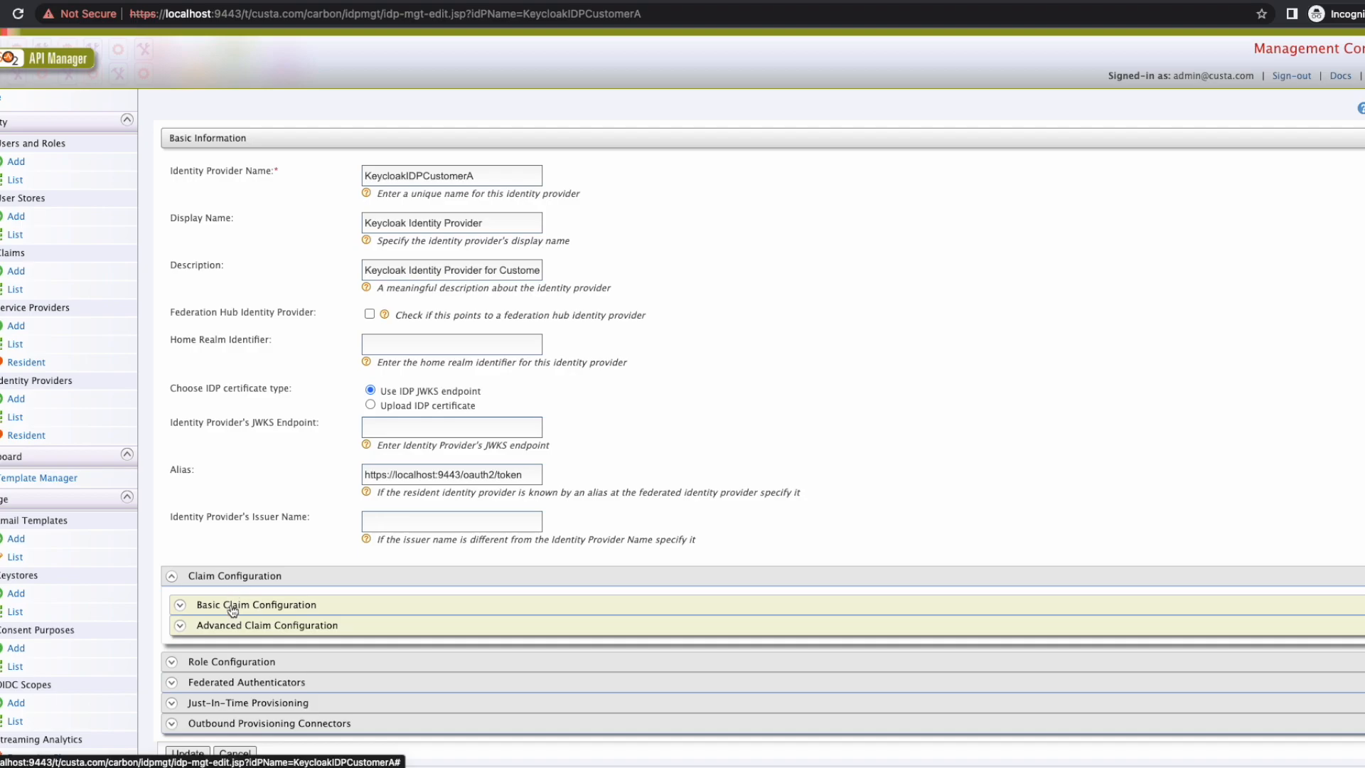
click(233, 605)
scroll(230, 603, down, 4)
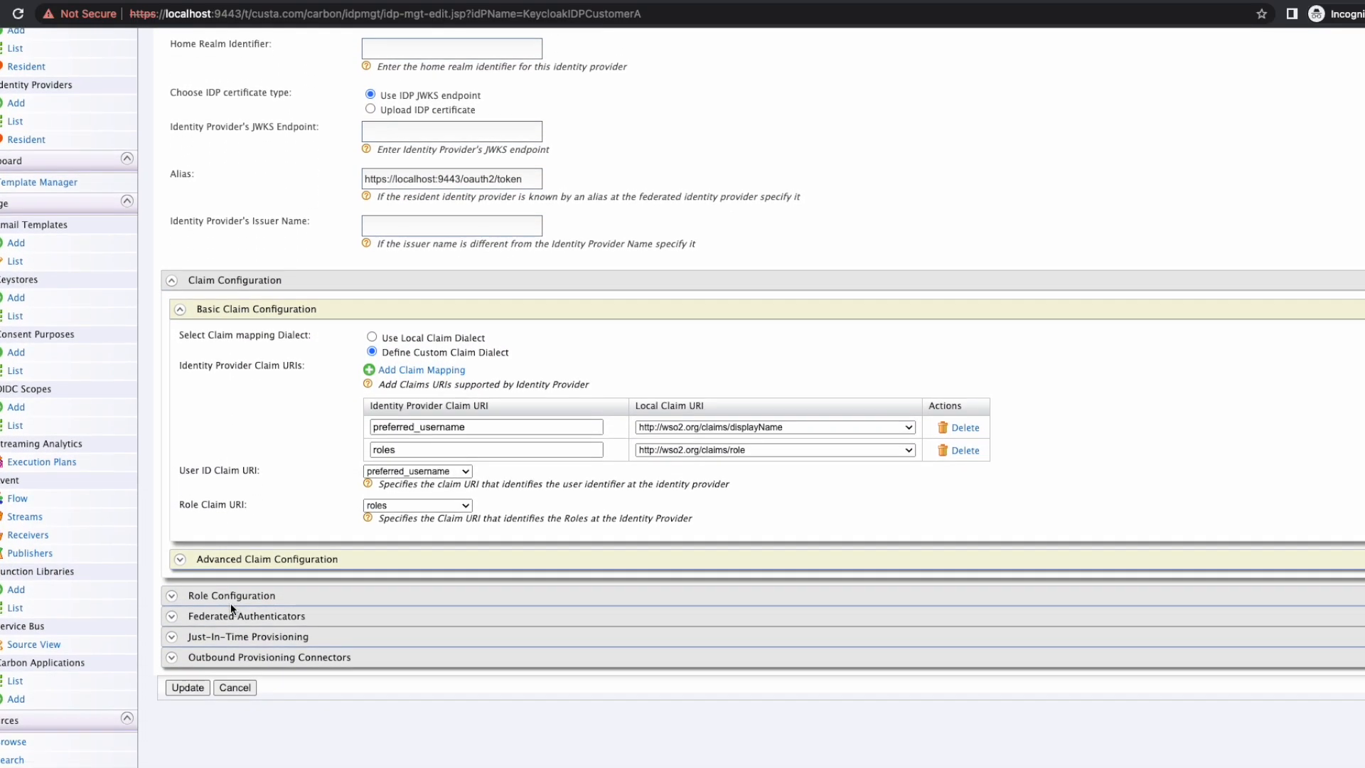
Step: Expand its role and OAuth2/OpenID Connect authenticator settings, review them, then go to Service Providers
click(230, 603)
scroll(231, 603, down, 2)
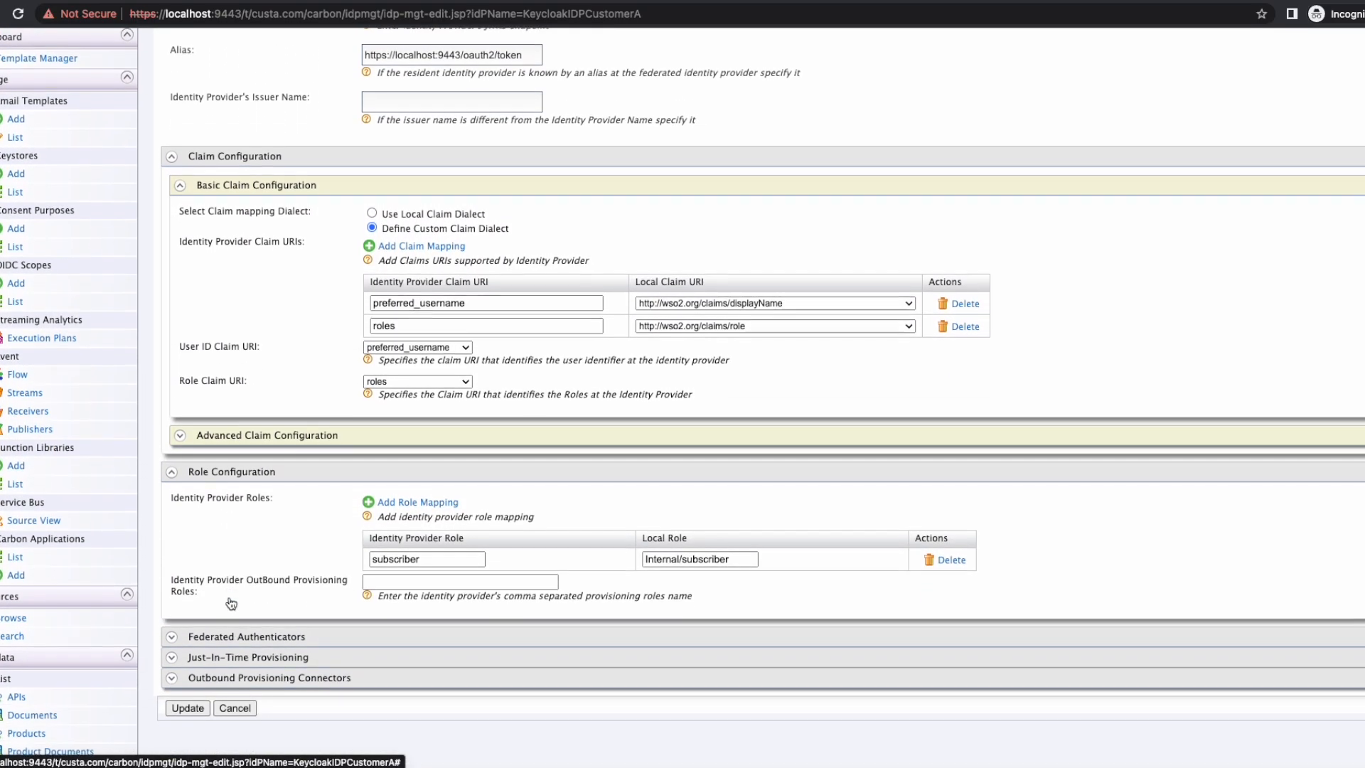
click(262, 636)
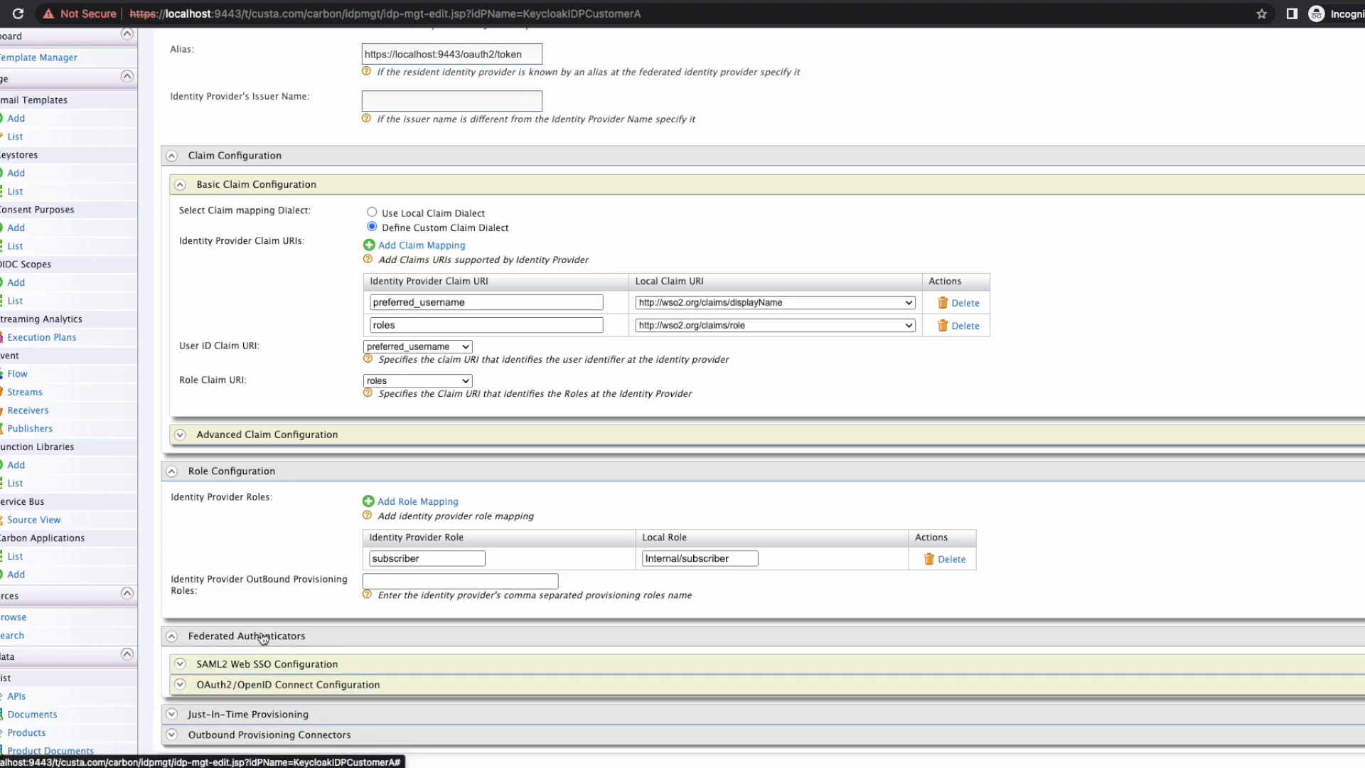
click(250, 684)
scroll(250, 685, down, 1)
scroll(251, 685, down, 5)
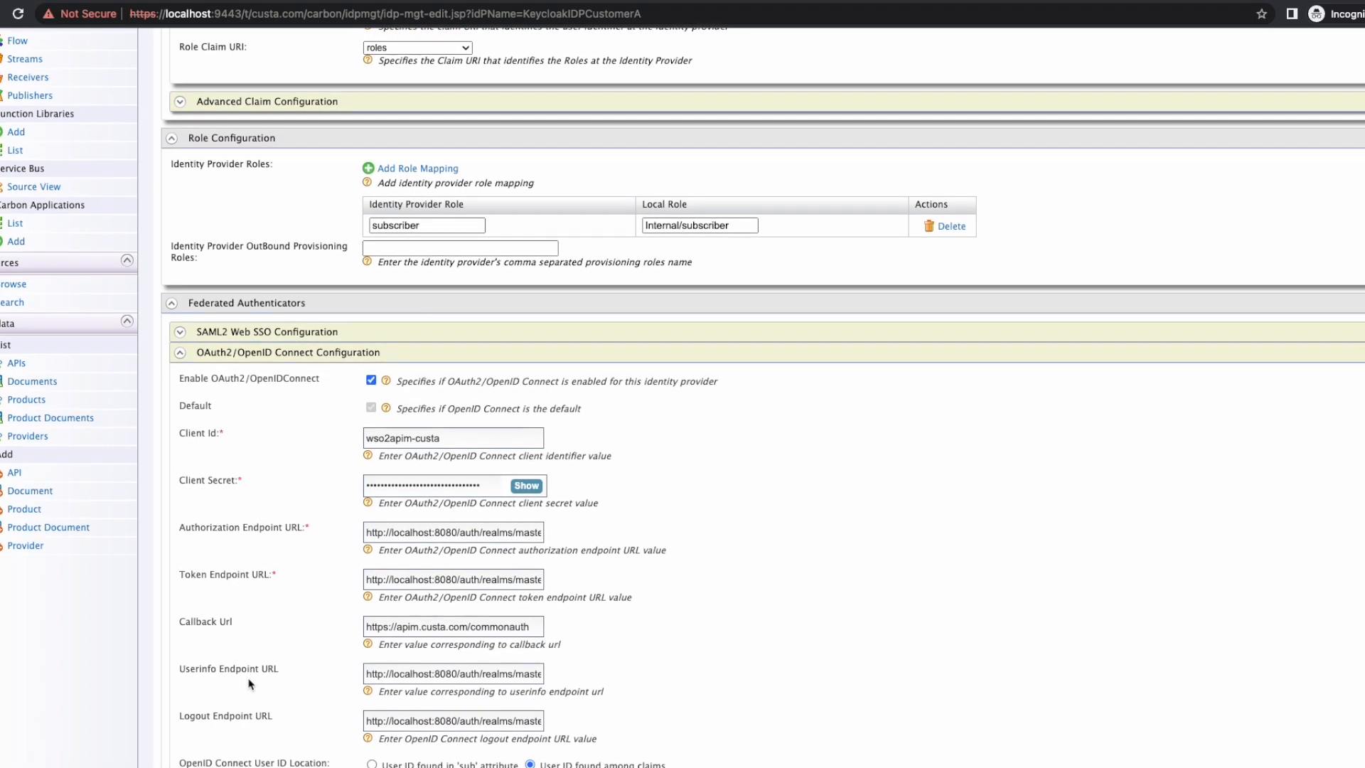
scroll(250, 683, down, 3)
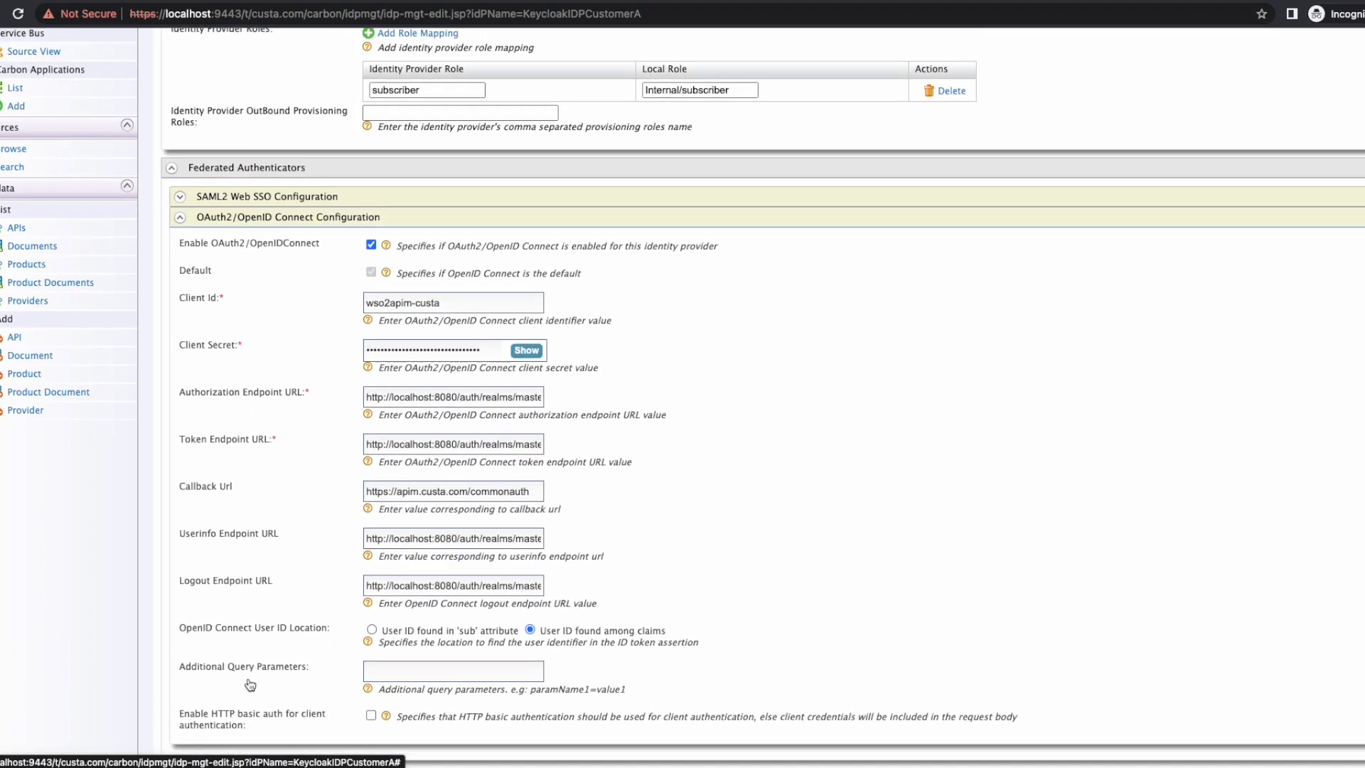
scroll(250, 683, up, 5)
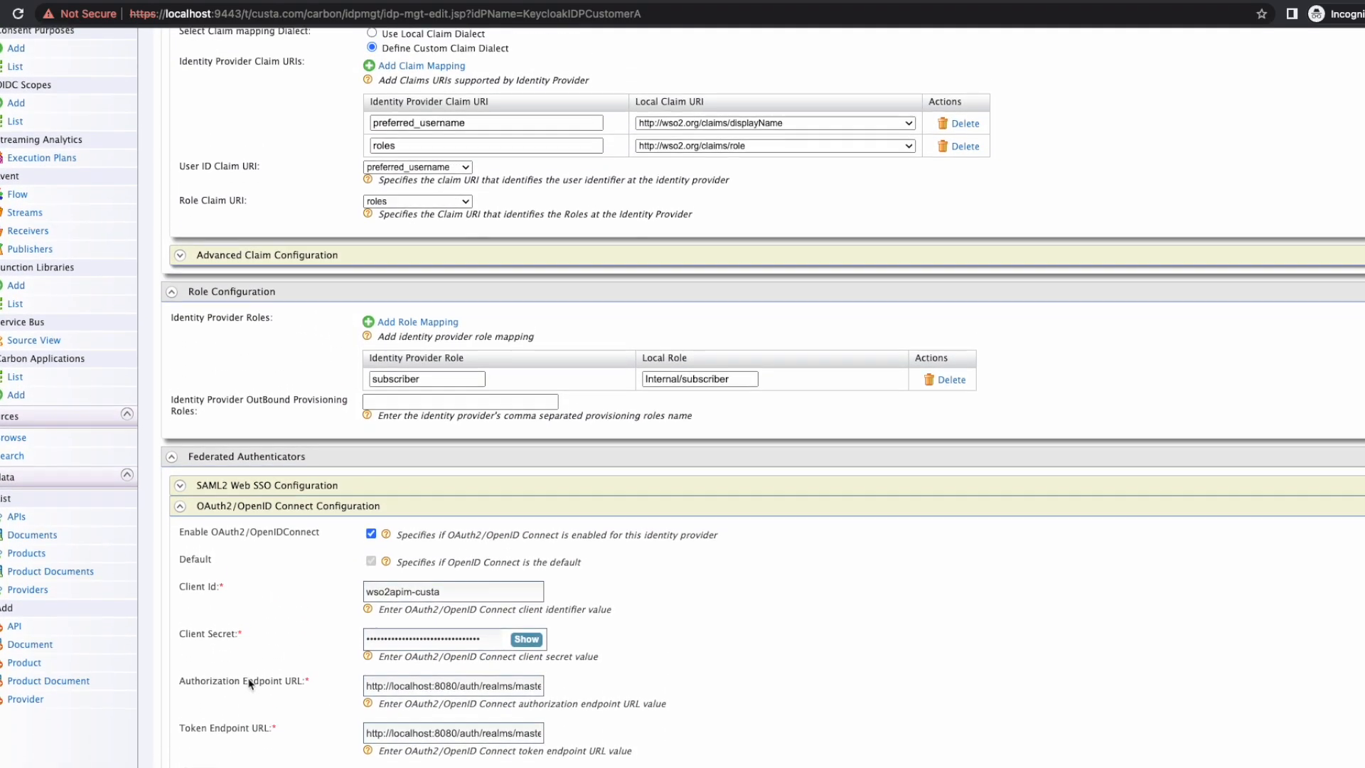
scroll(250, 684, up, 1)
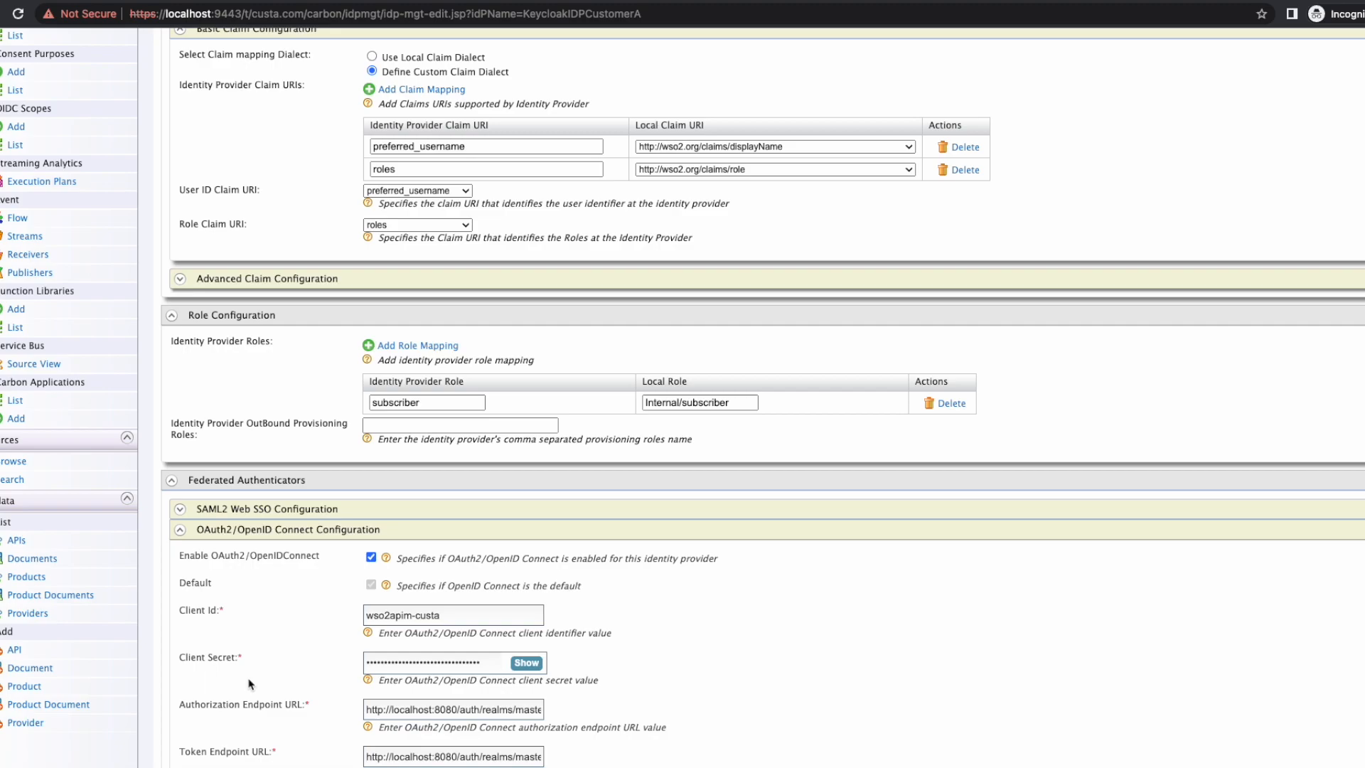
scroll(248, 684, up, 3)
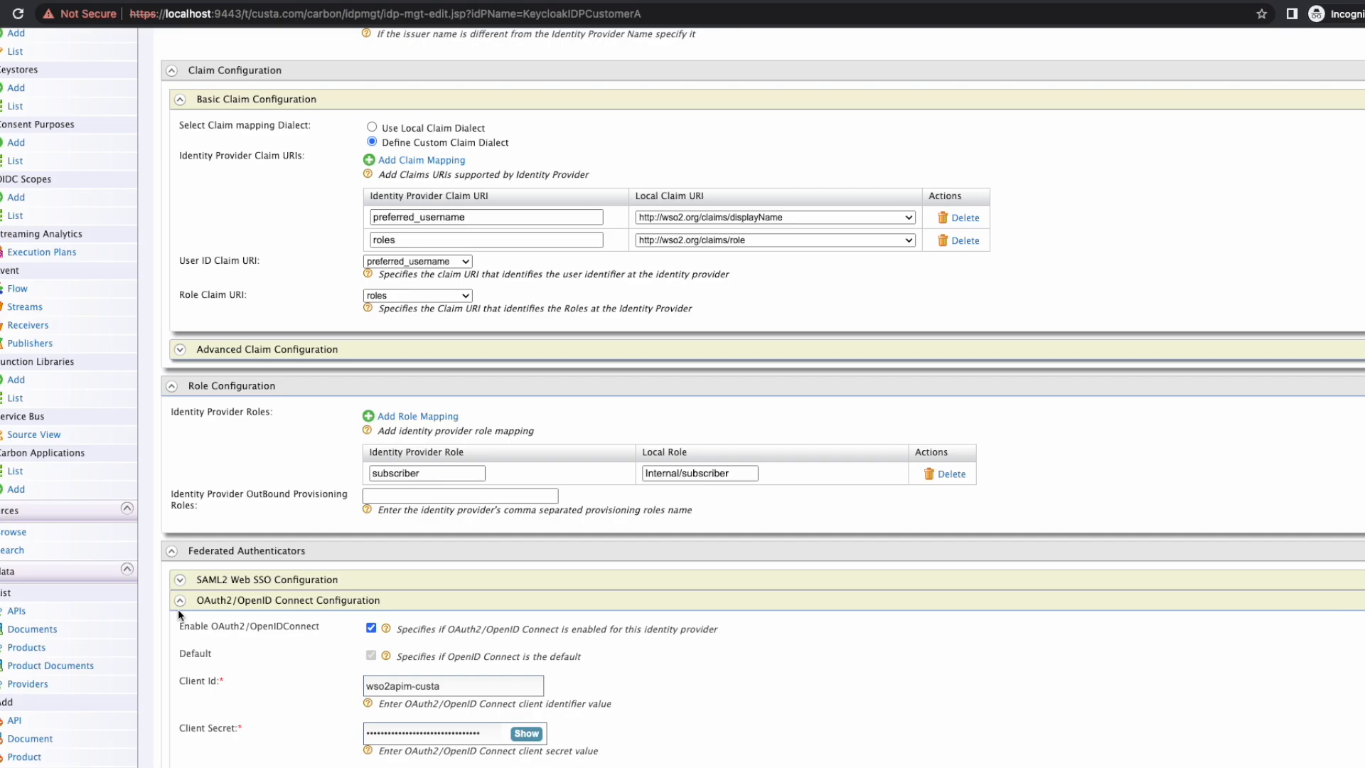
scroll(80, 542, down, 3)
scroll(81, 541, up, 5)
scroll(80, 542, up, 5)
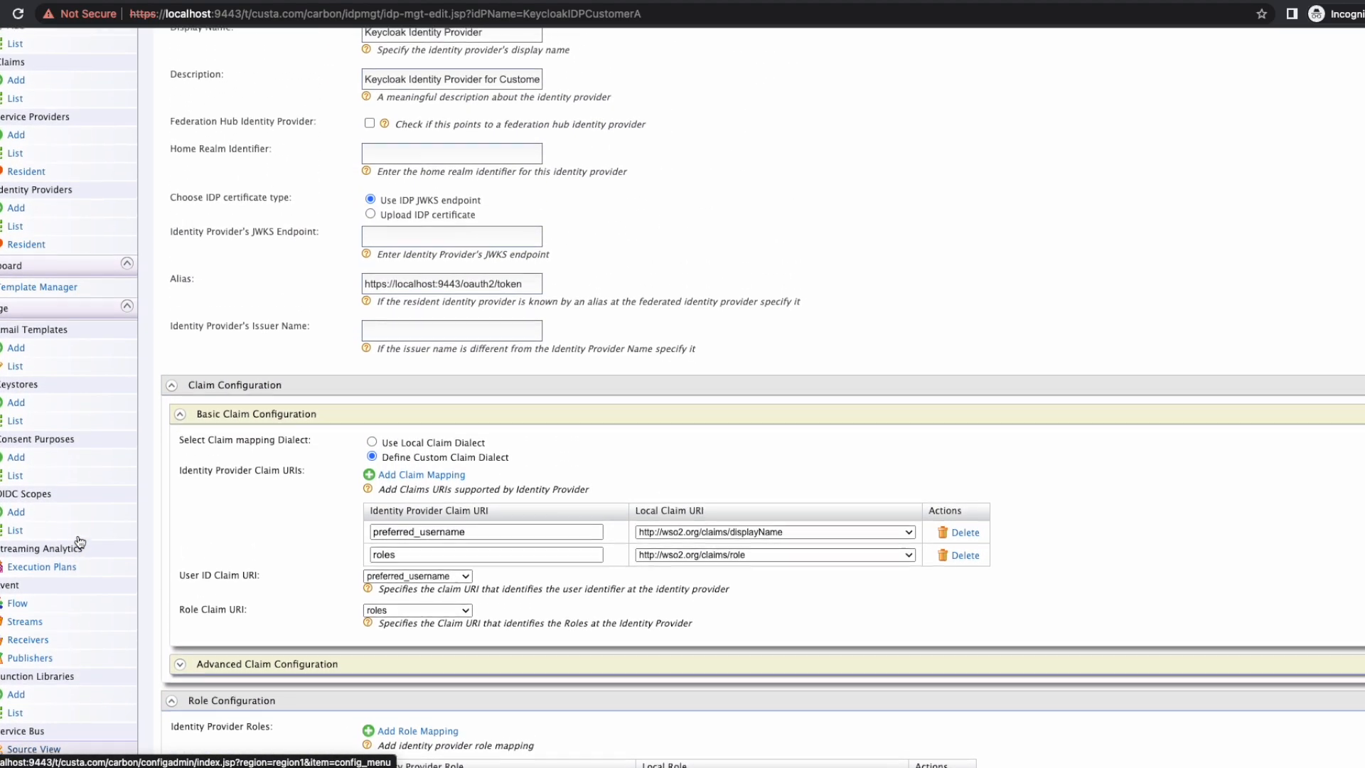
click(38, 268)
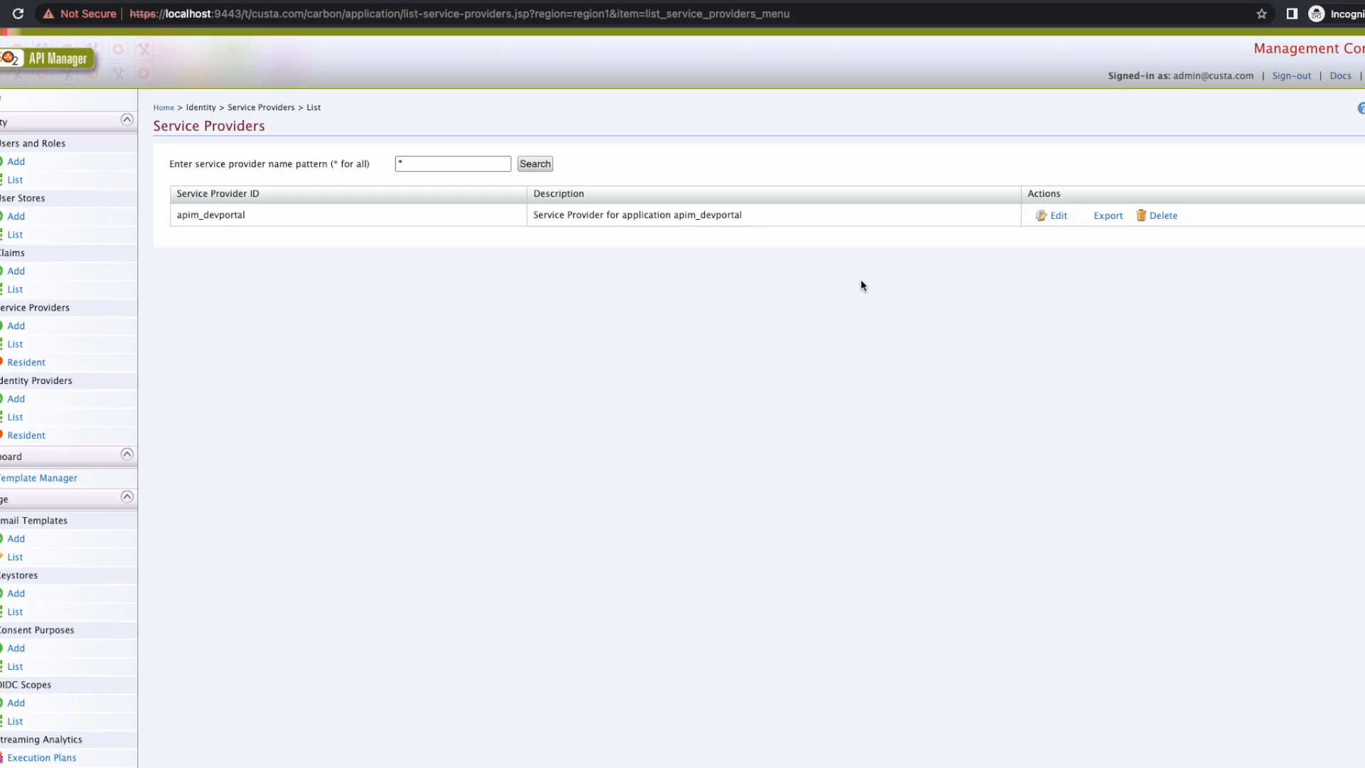
Step: Edit the apim_devportal service provider and expand its claim and role/permission configuration
click(1059, 218)
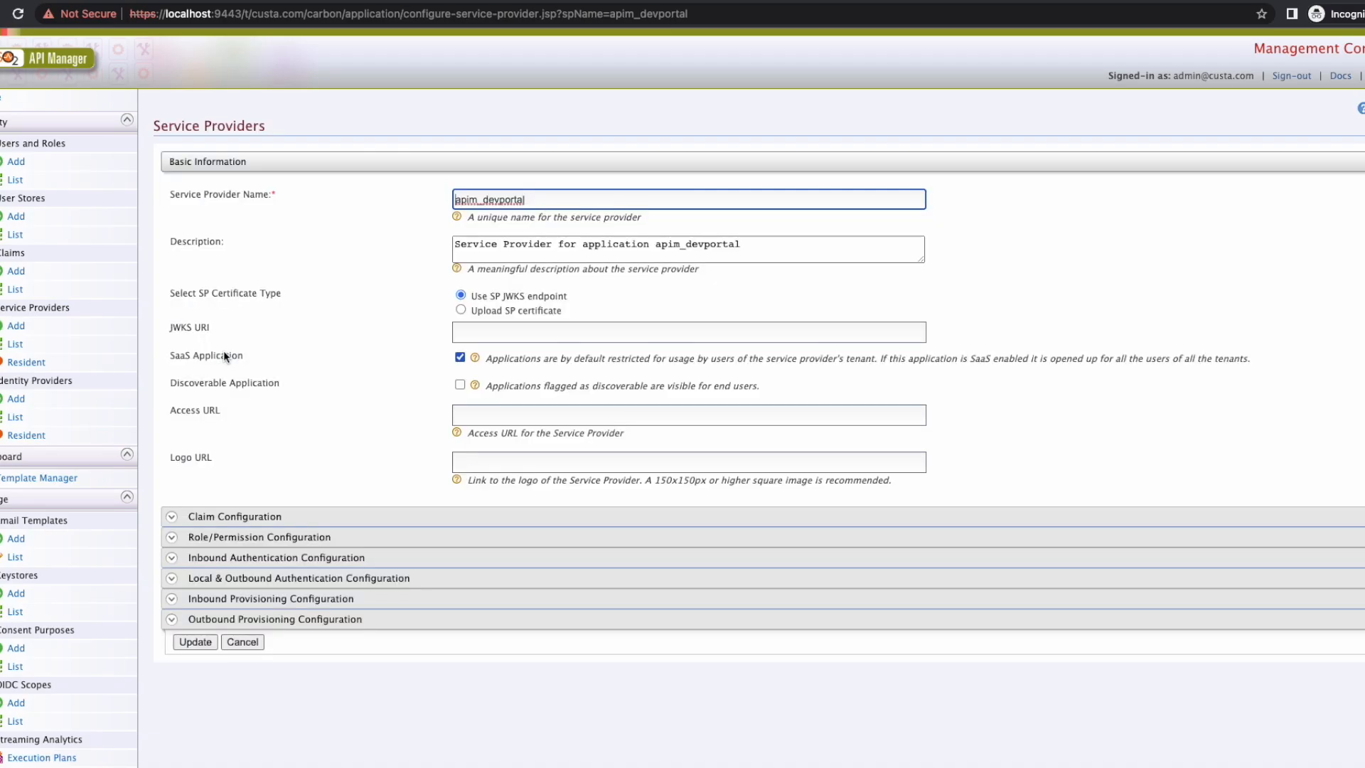
click(287, 517)
scroll(284, 518, down, 5)
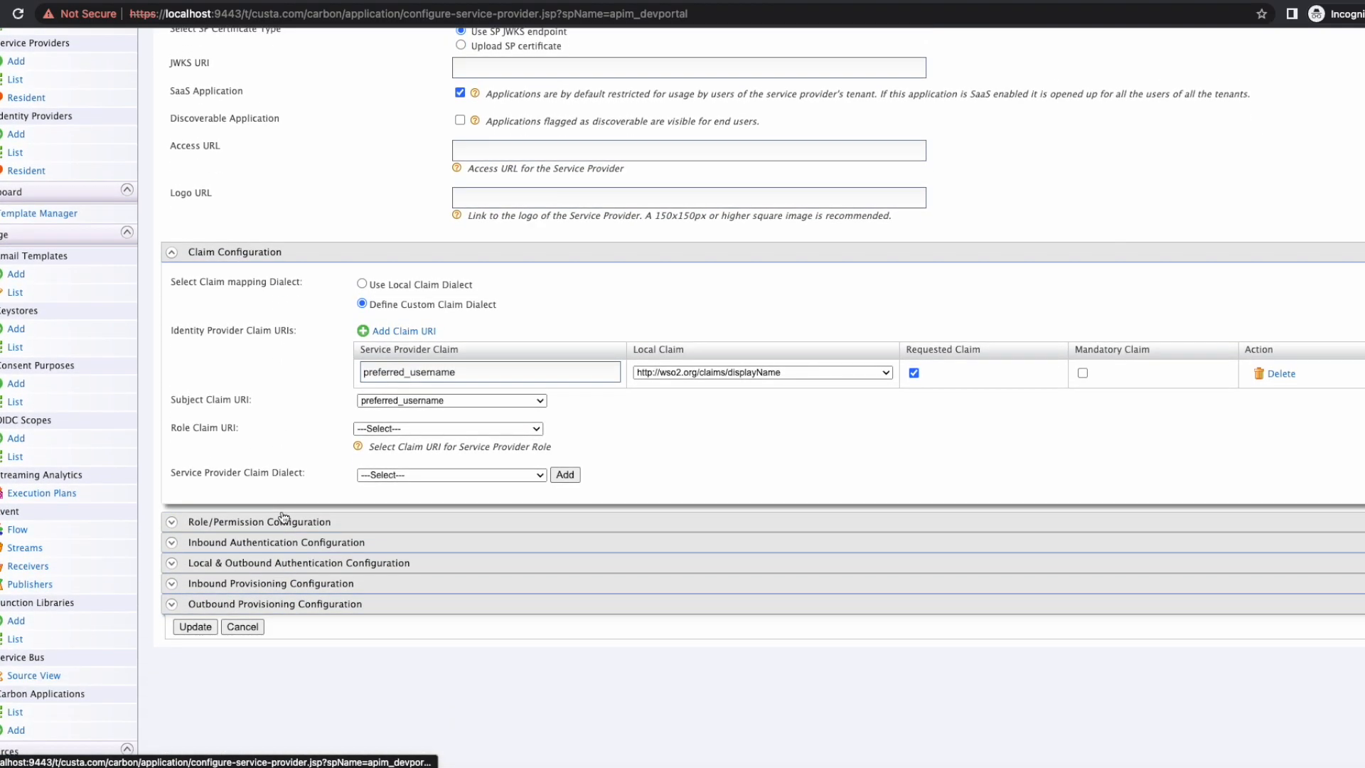
click(282, 521)
scroll(282, 524, down, 2)
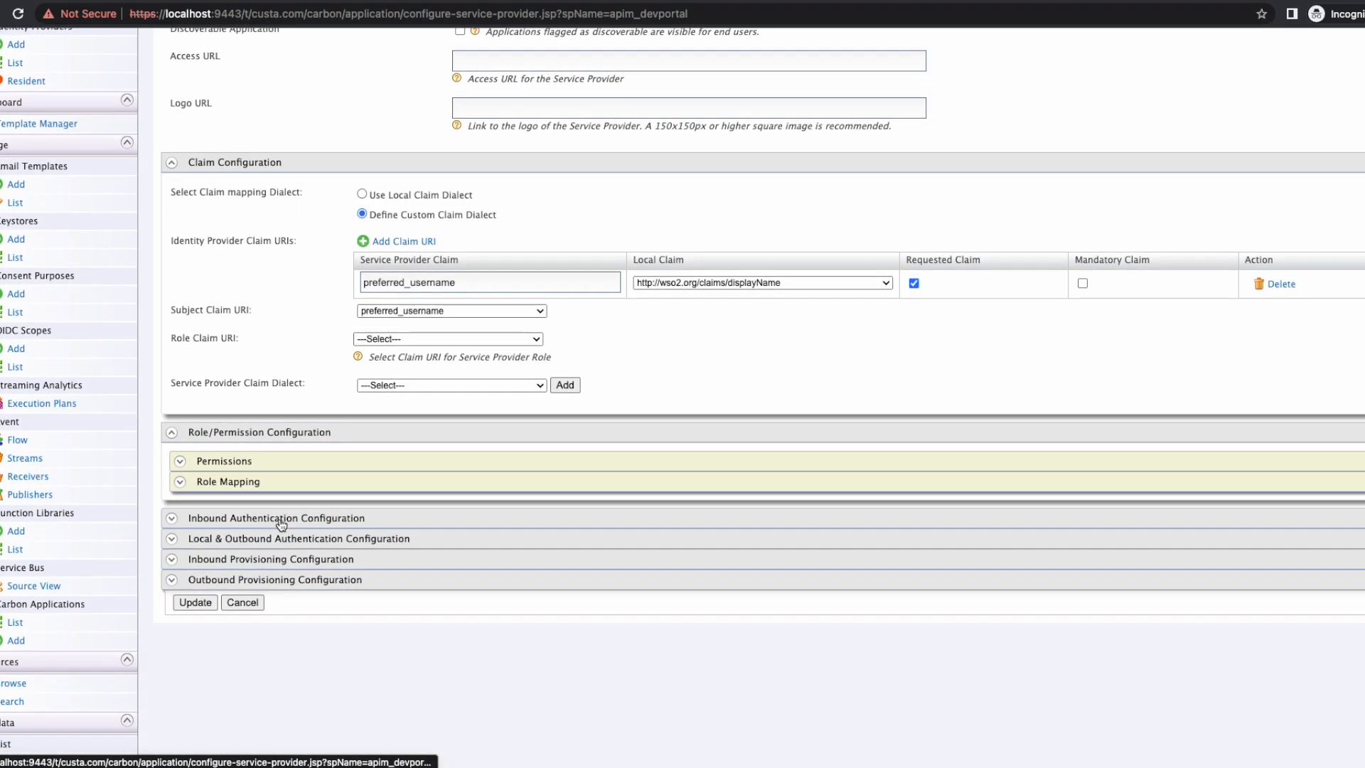
Step: Expand its inbound OAuth/OpenID Connect and local & outbound authentication settings, then scroll back up
click(280, 521)
scroll(280, 524, down, 1)
click(280, 525)
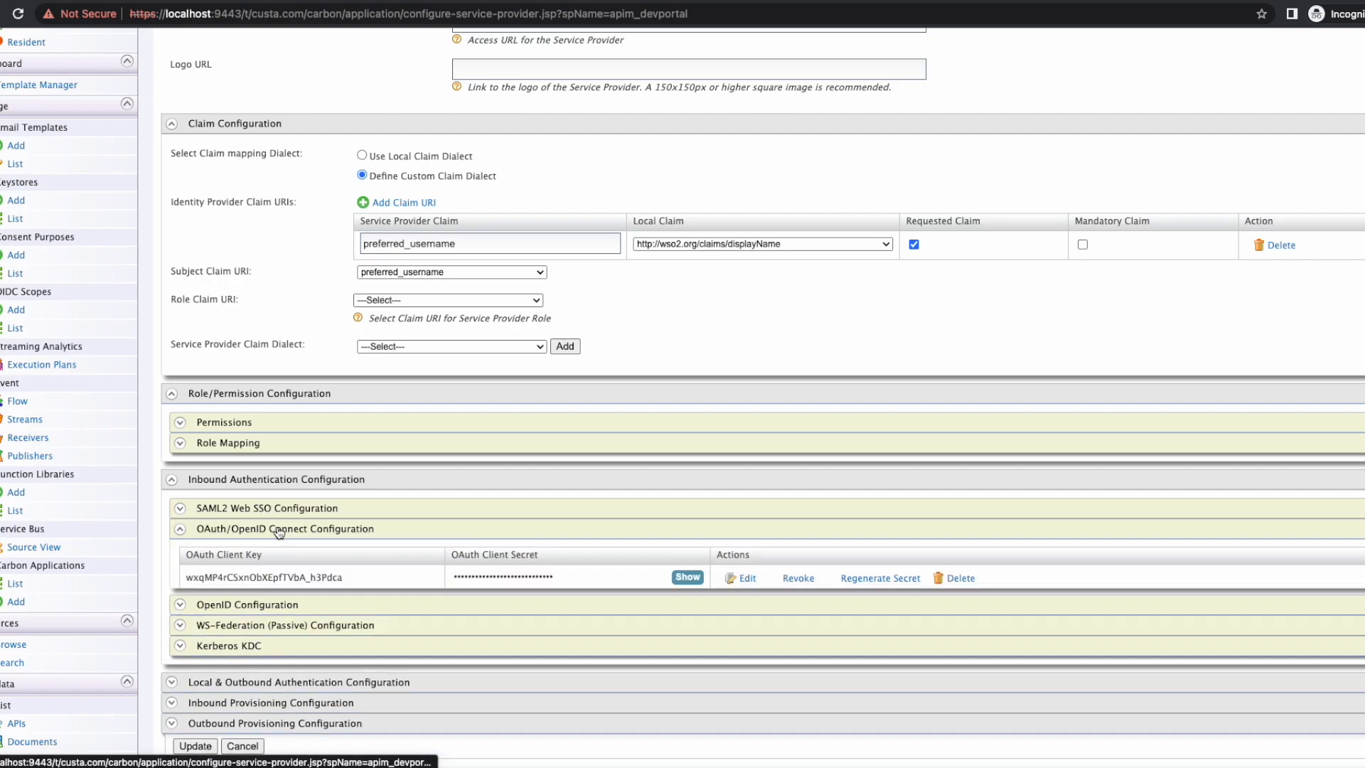
scroll(279, 529, down, 3)
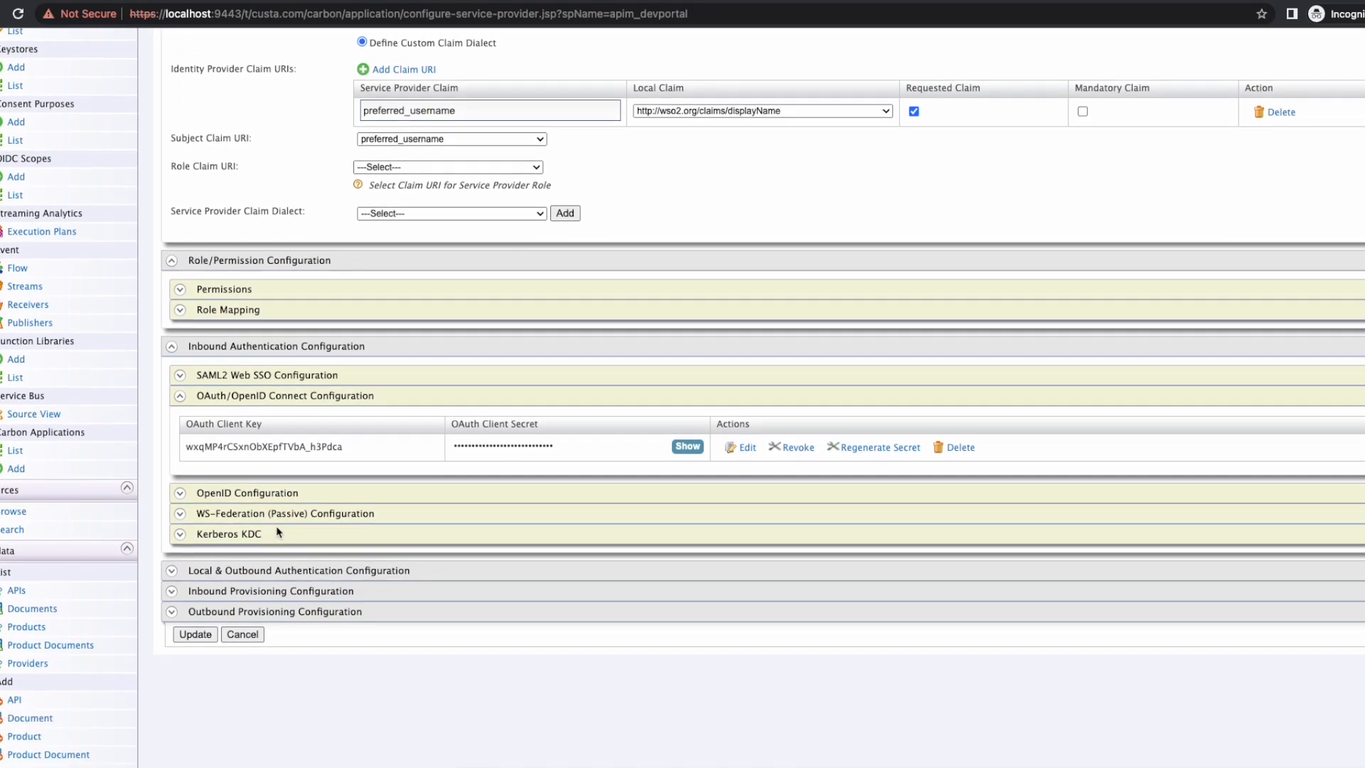
click(277, 573)
scroll(277, 653, down, 1)
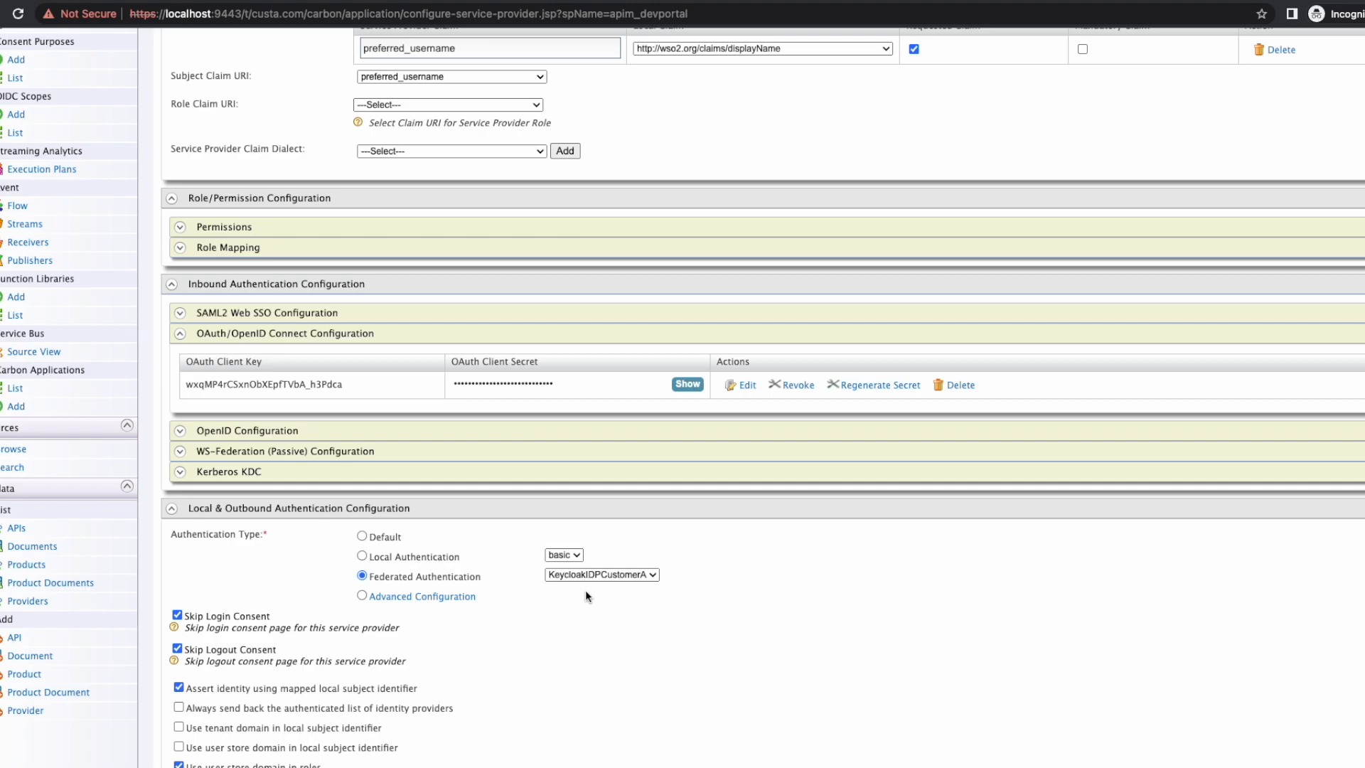
scroll(586, 596, up, 2)
scroll(587, 595, up, 8)
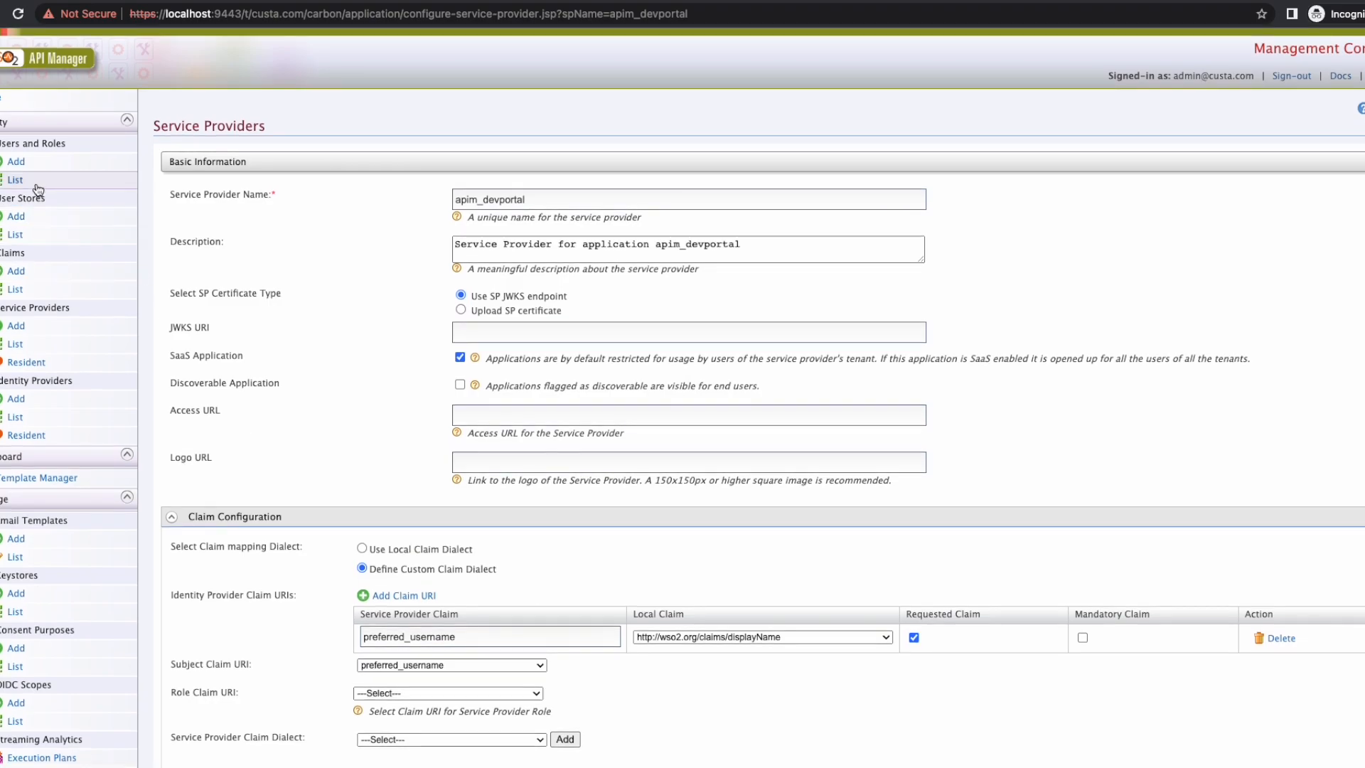
Step: Sign out of the custa.com console and sign back in with the custb.com tenant admin's credentials
click(19, 181)
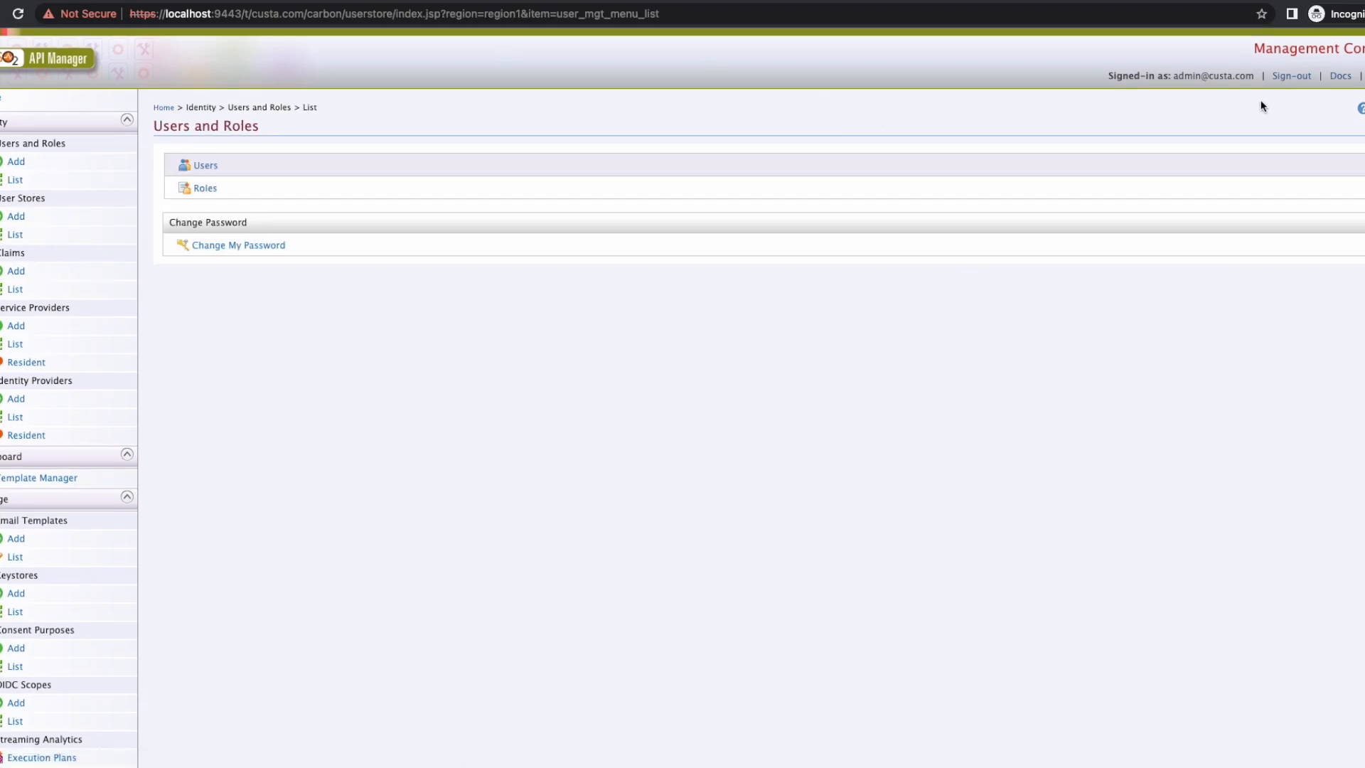
click(1292, 76)
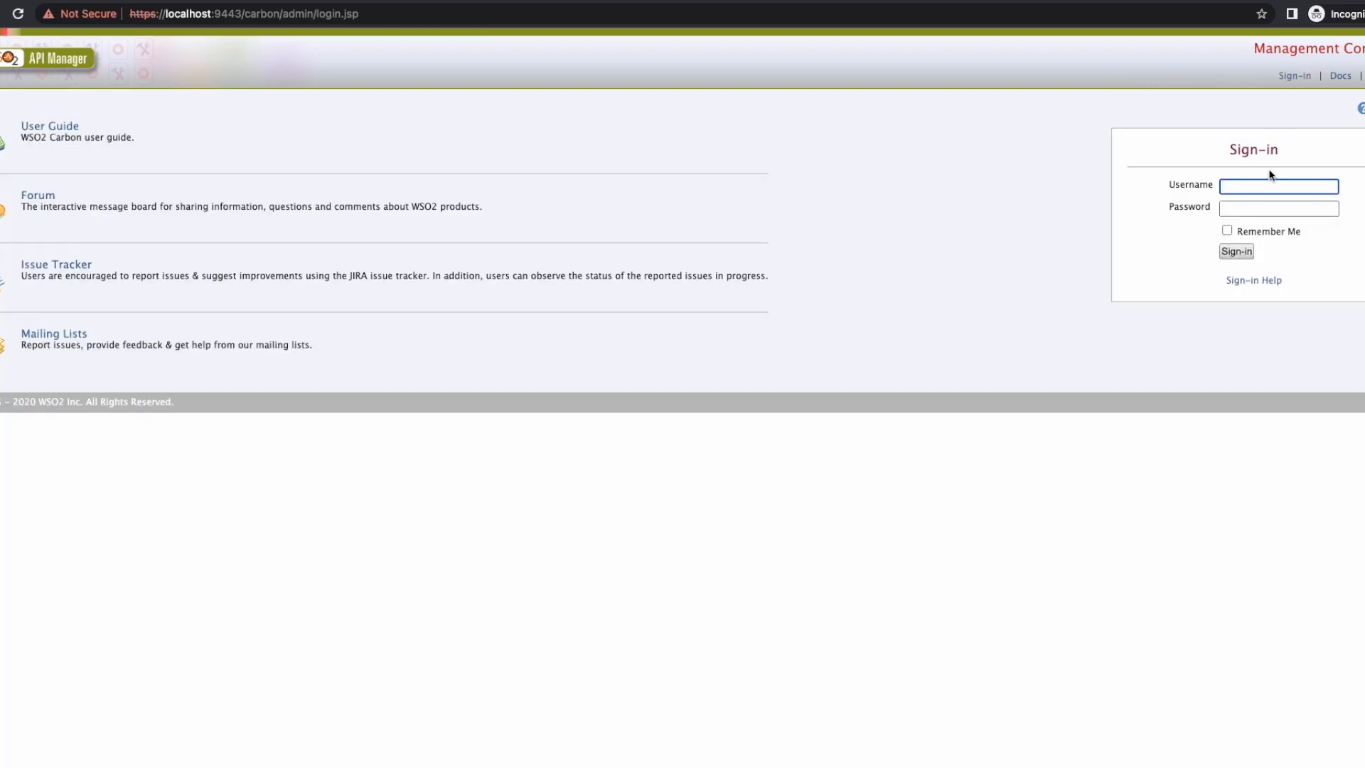
text(admin@custb.com)
key(Tab)
text(admin)
key(Return)
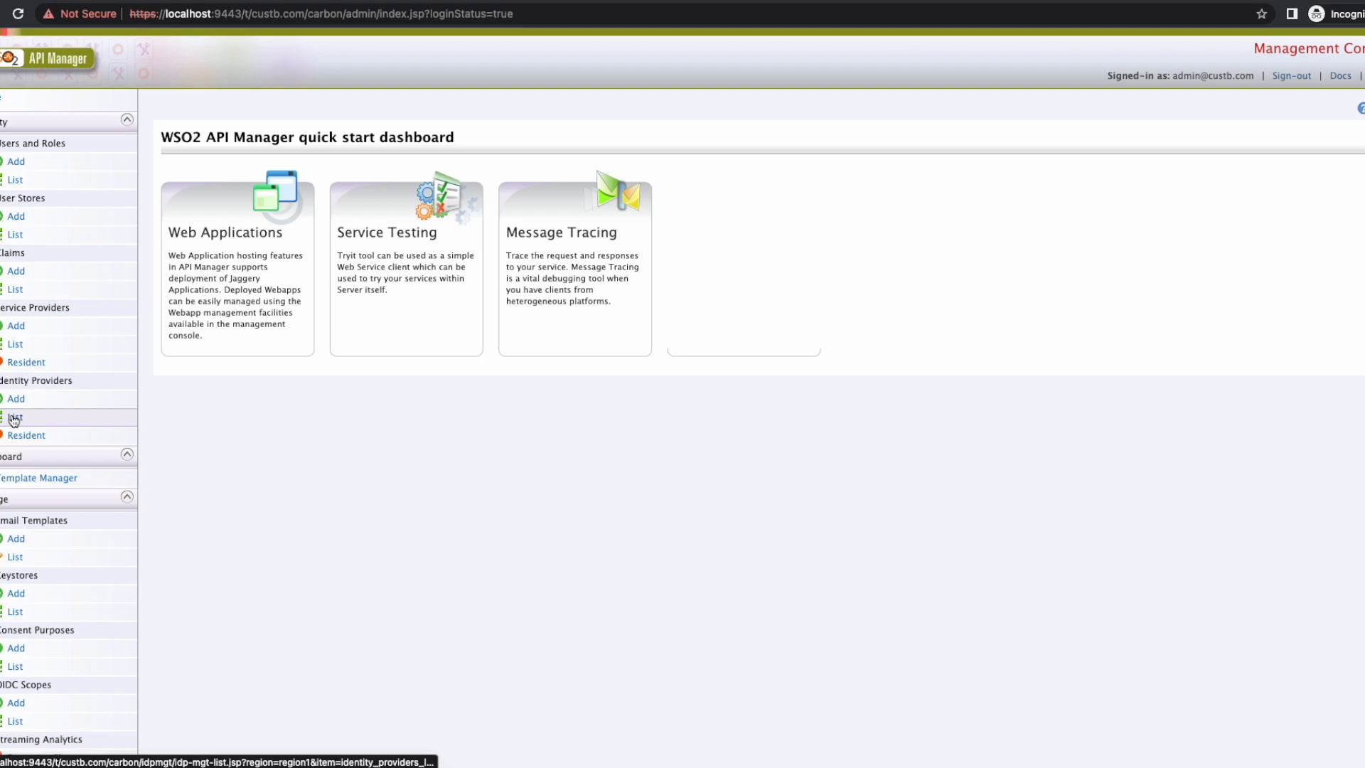
Step: Check custb.com's empty Identity Providers list and its apim_devportal service provider, then sign out
click(14, 418)
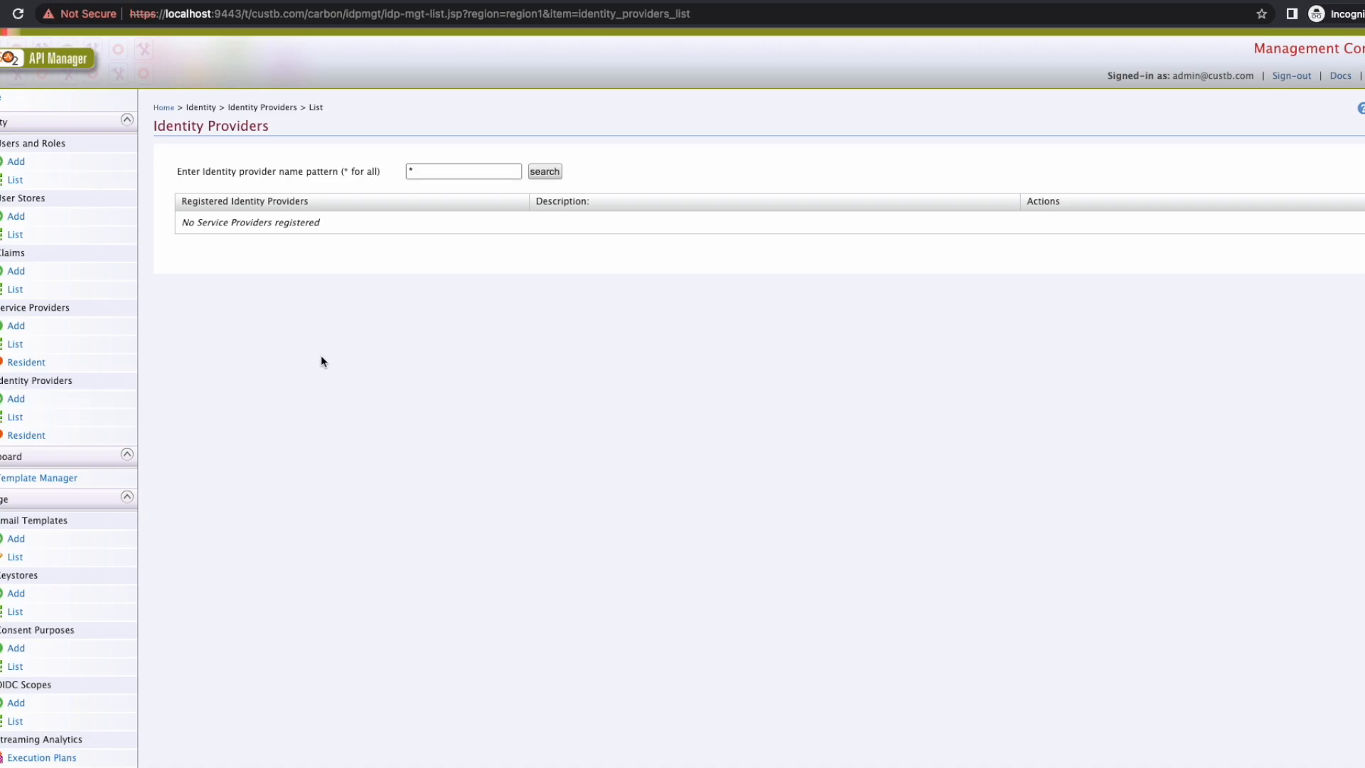
click(16, 345)
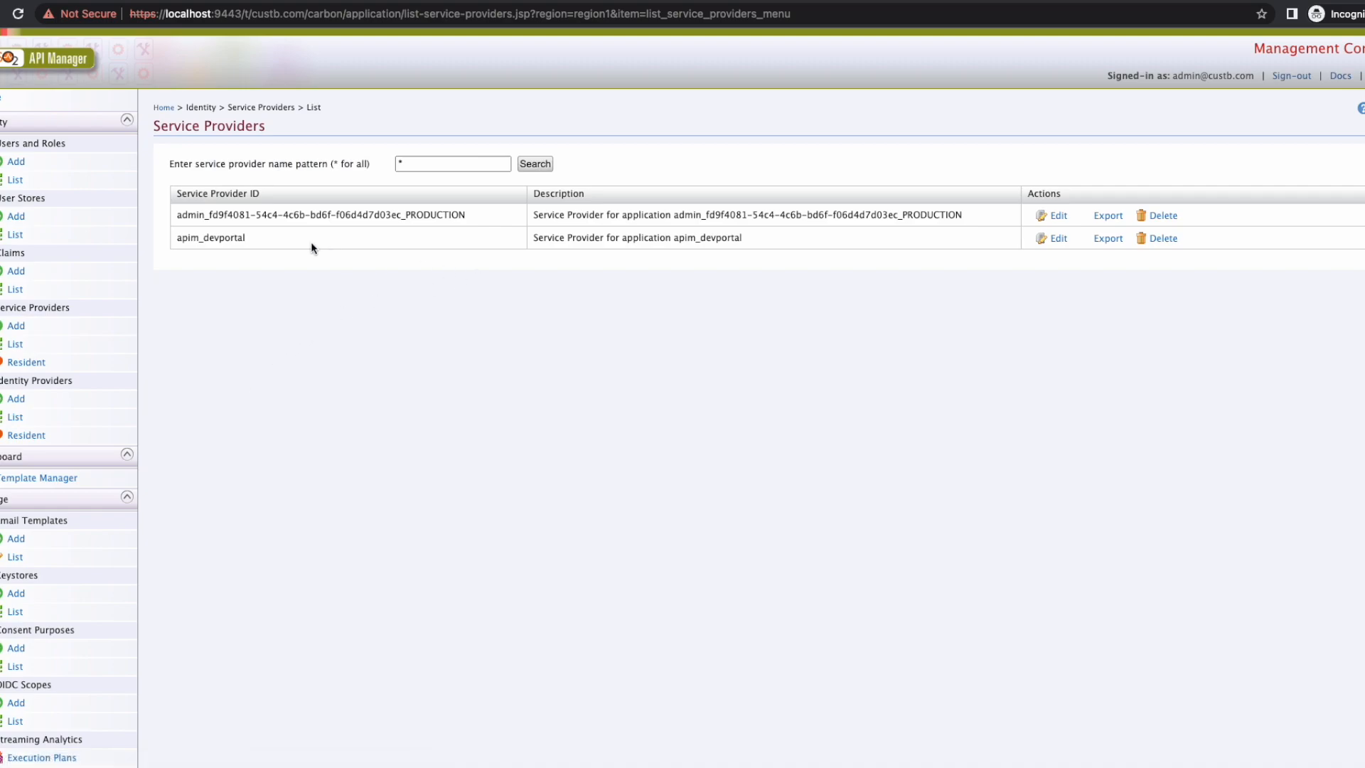
drag(177, 237, 244, 237)
click(1292, 79)
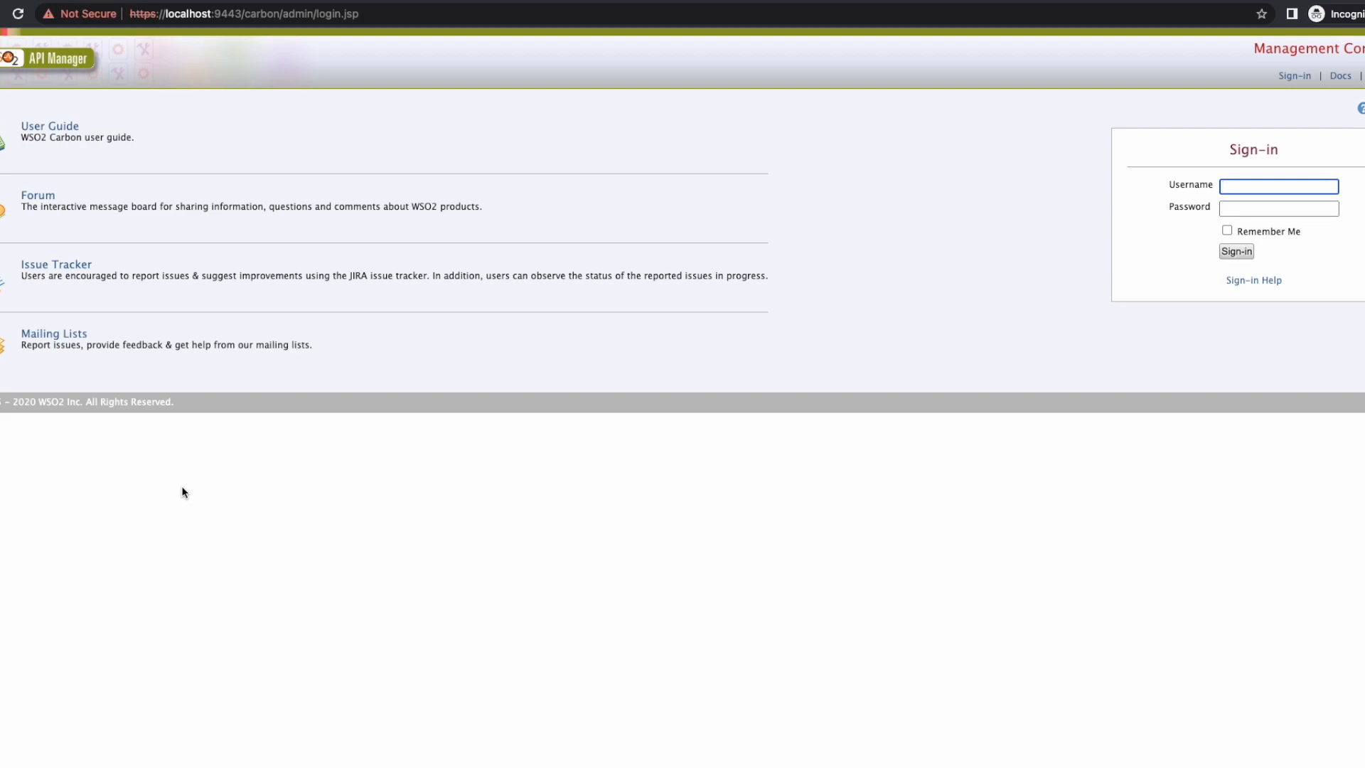
key(super+Tab)
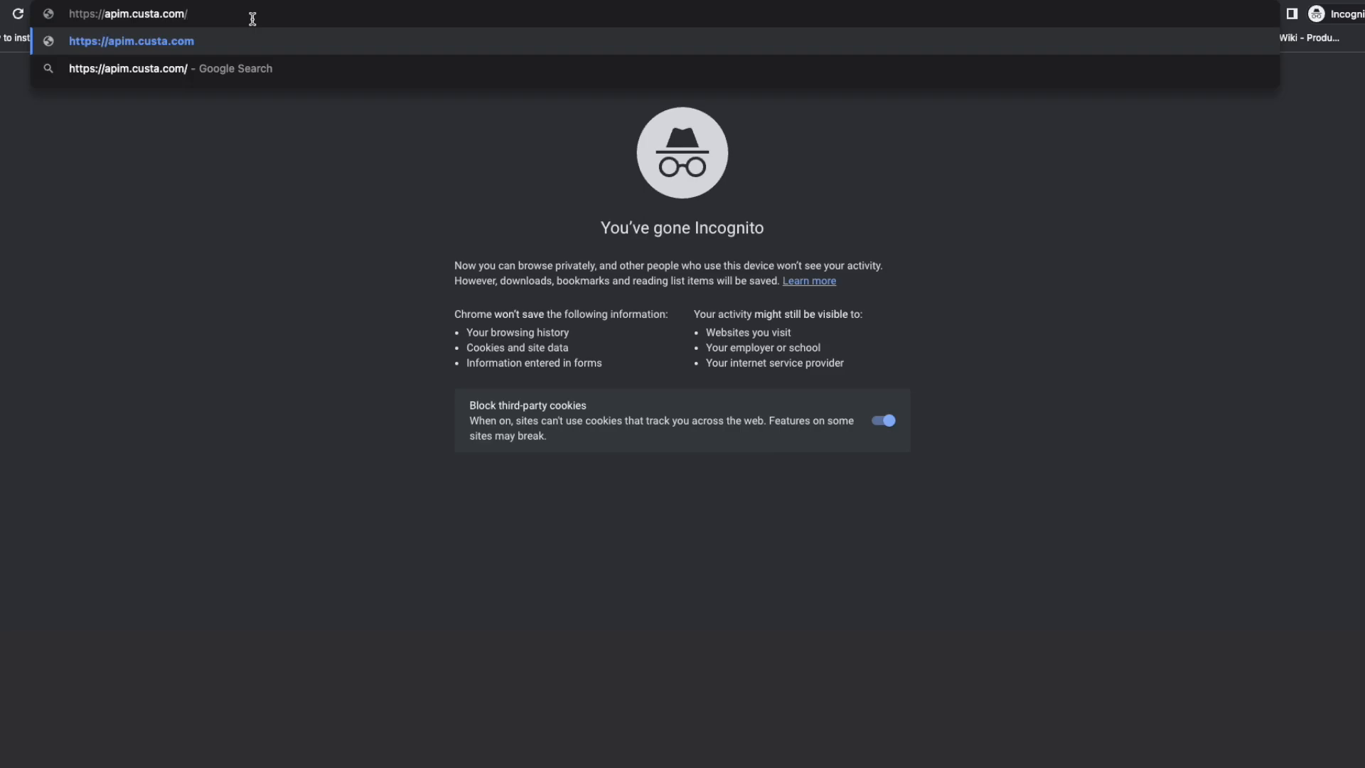
key(Return)
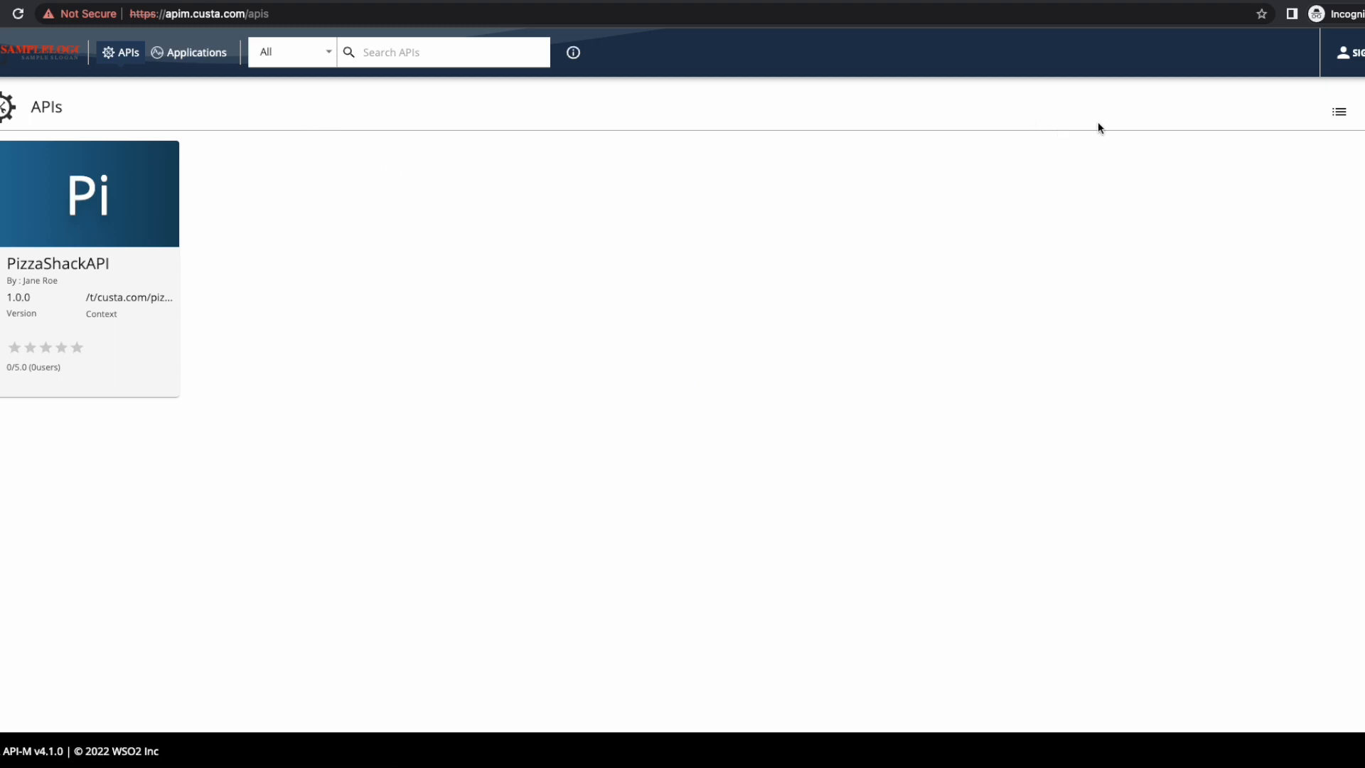
Step: Sign in to the apim.custa.com portal on the Keycloak page with a Keycloak user's username and password
click(1354, 55)
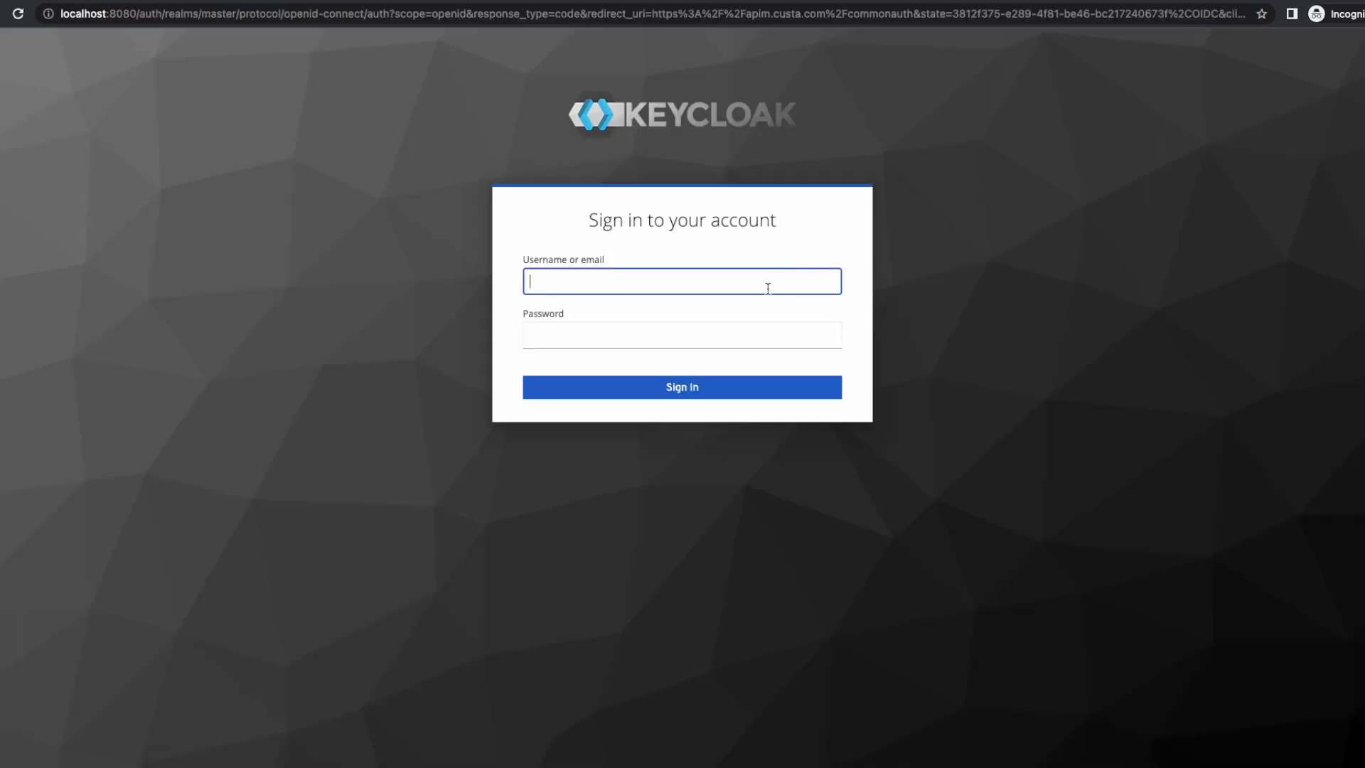
text(cust)
text(a-sub)
key(Tab)
text(pass1)
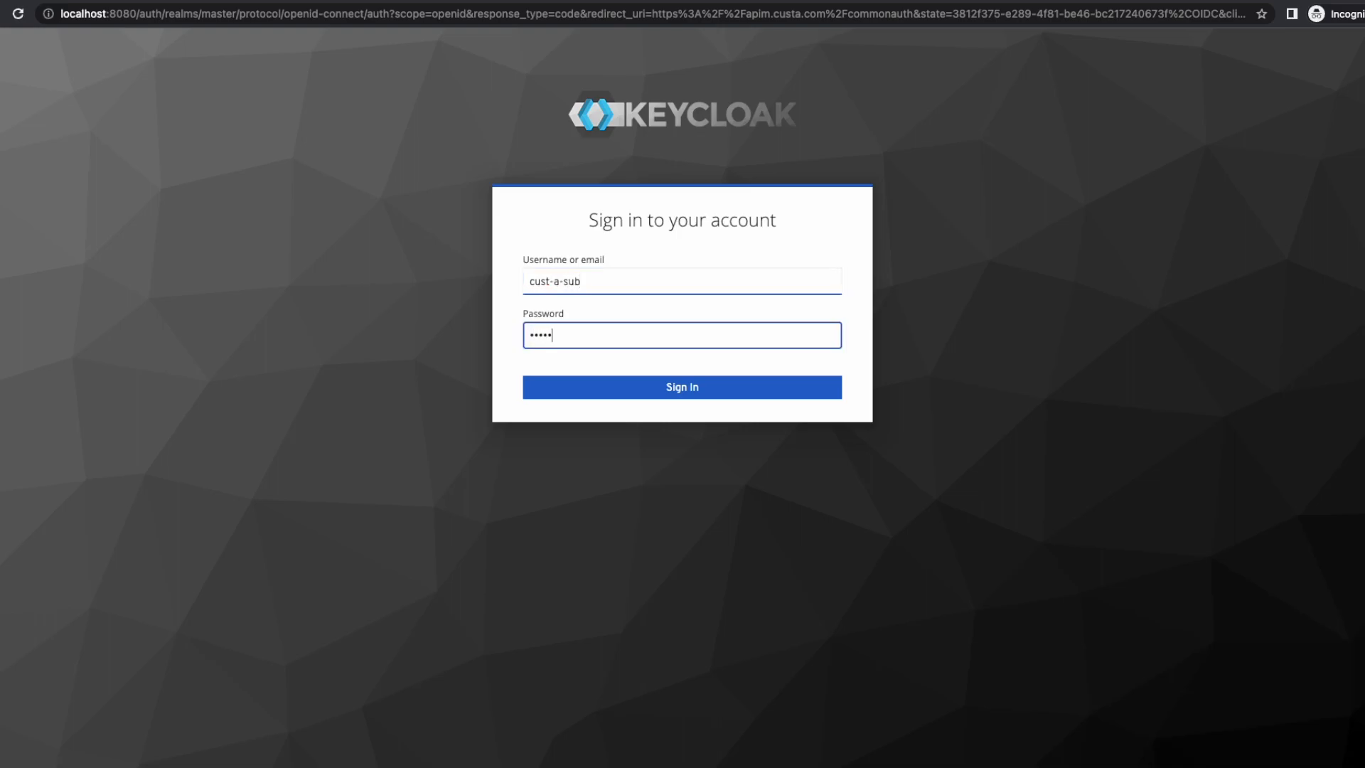
key(Return)
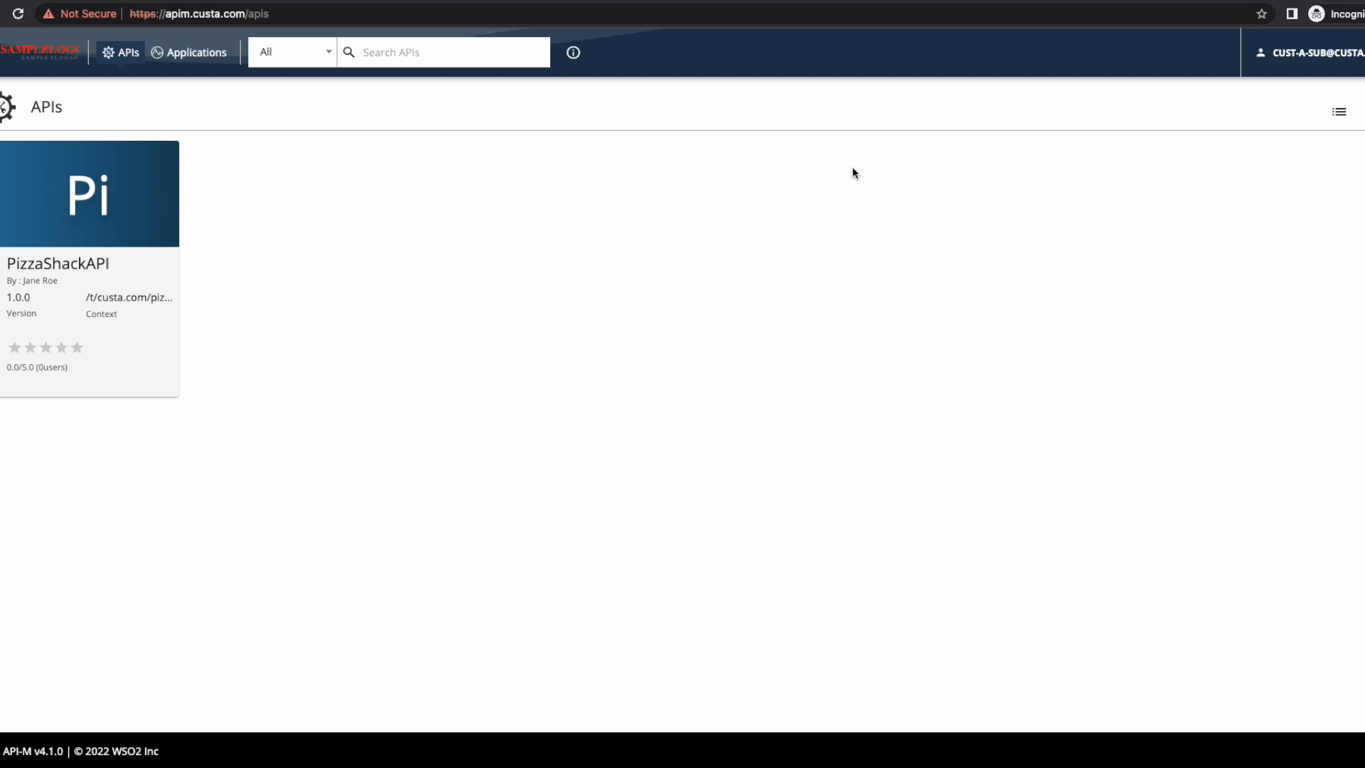
Step: Log out of the custa.com portal, change the address to apim.custb.com, and proceed past the certificate warning
click(1325, 52)
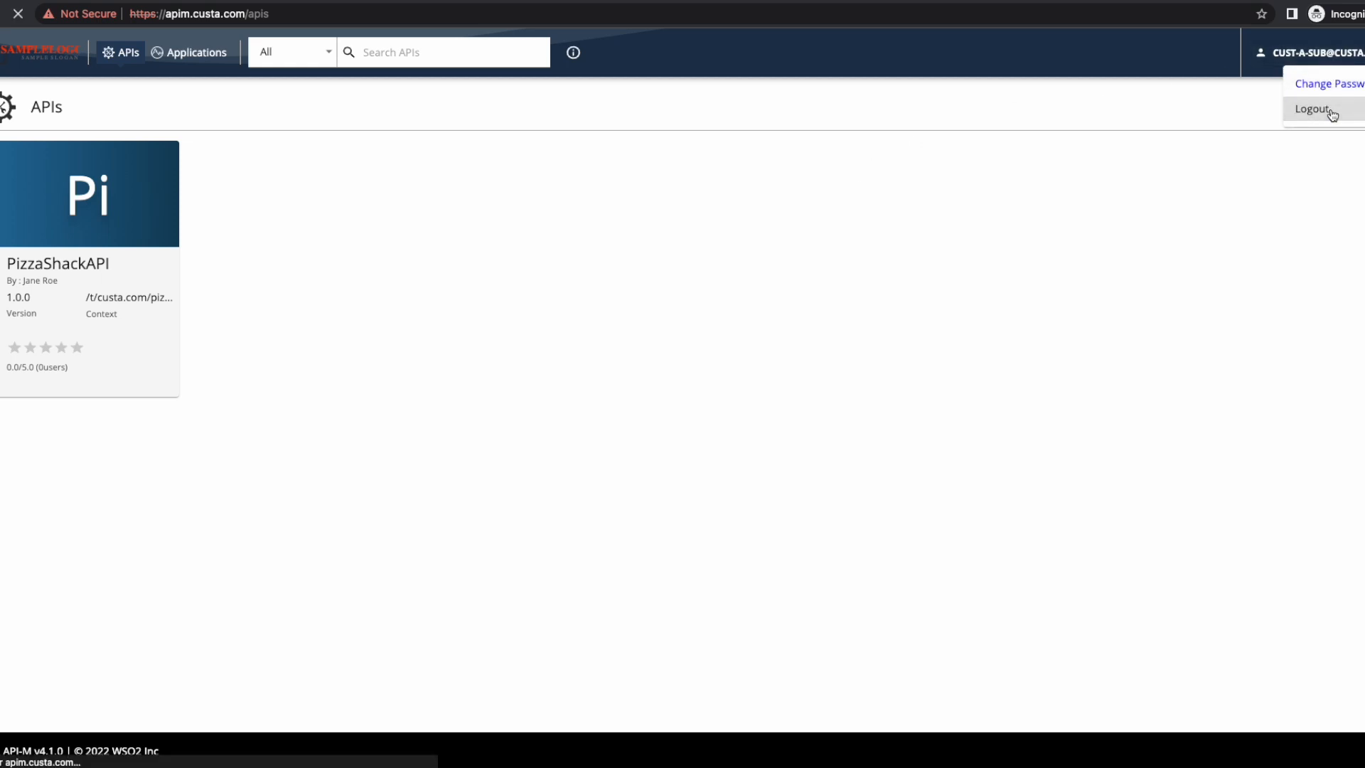
click(1330, 112)
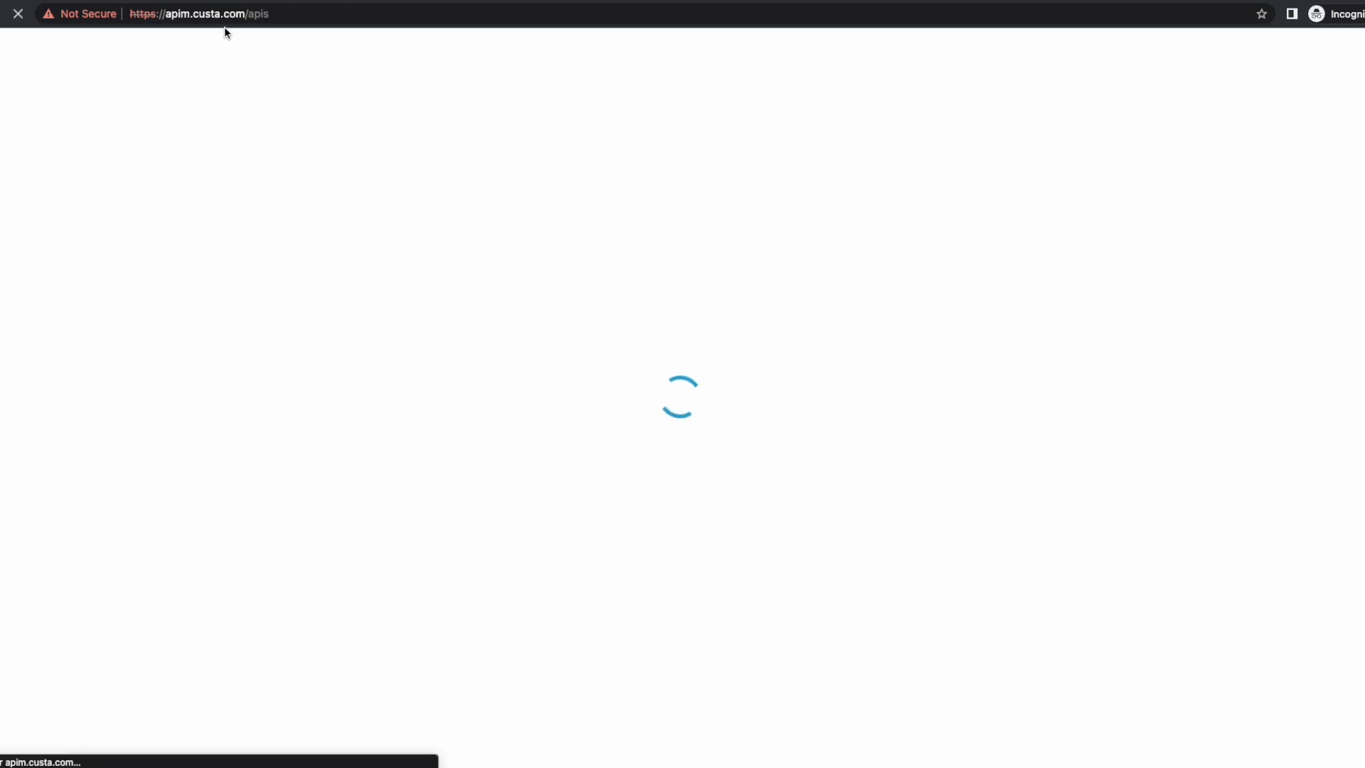
drag(193, 18, 325, 20)
key(BackSpace)
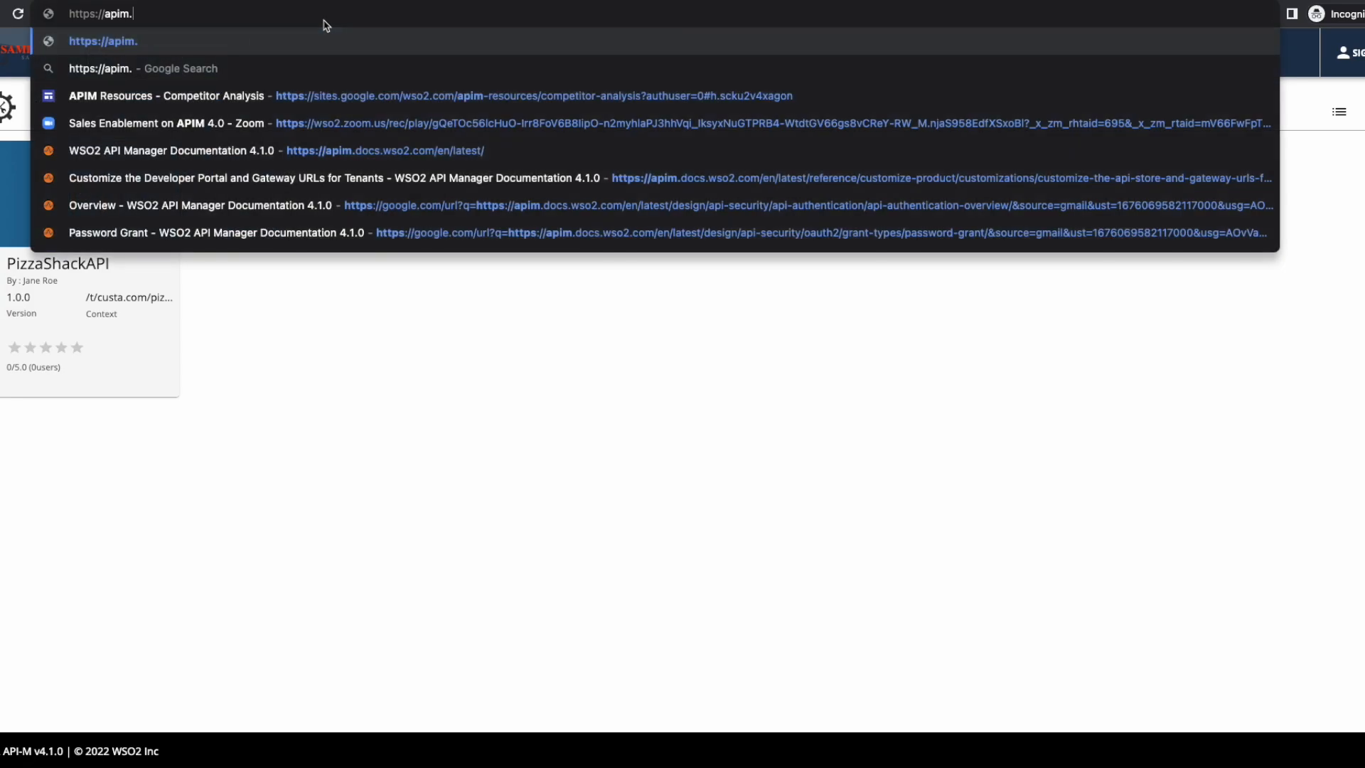
text(cu)
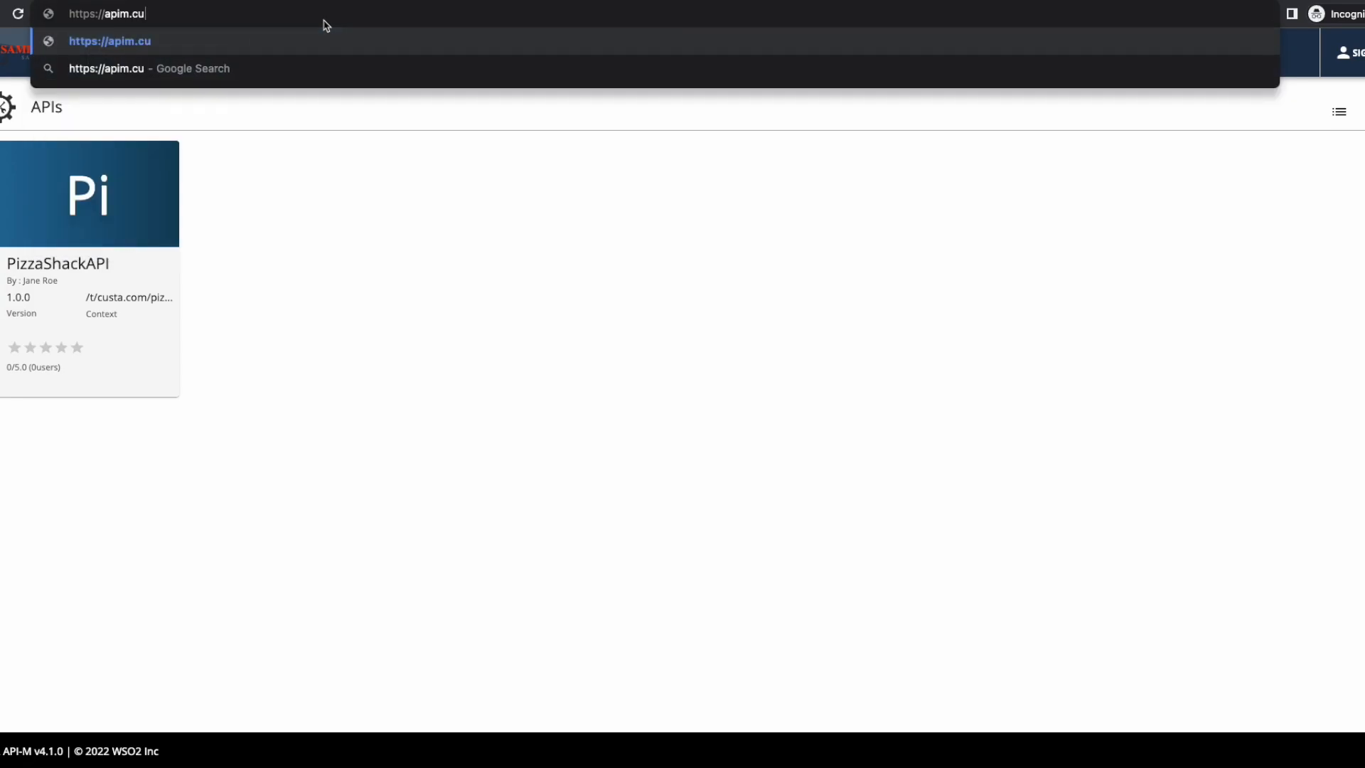
text(stb.com)
key(Return)
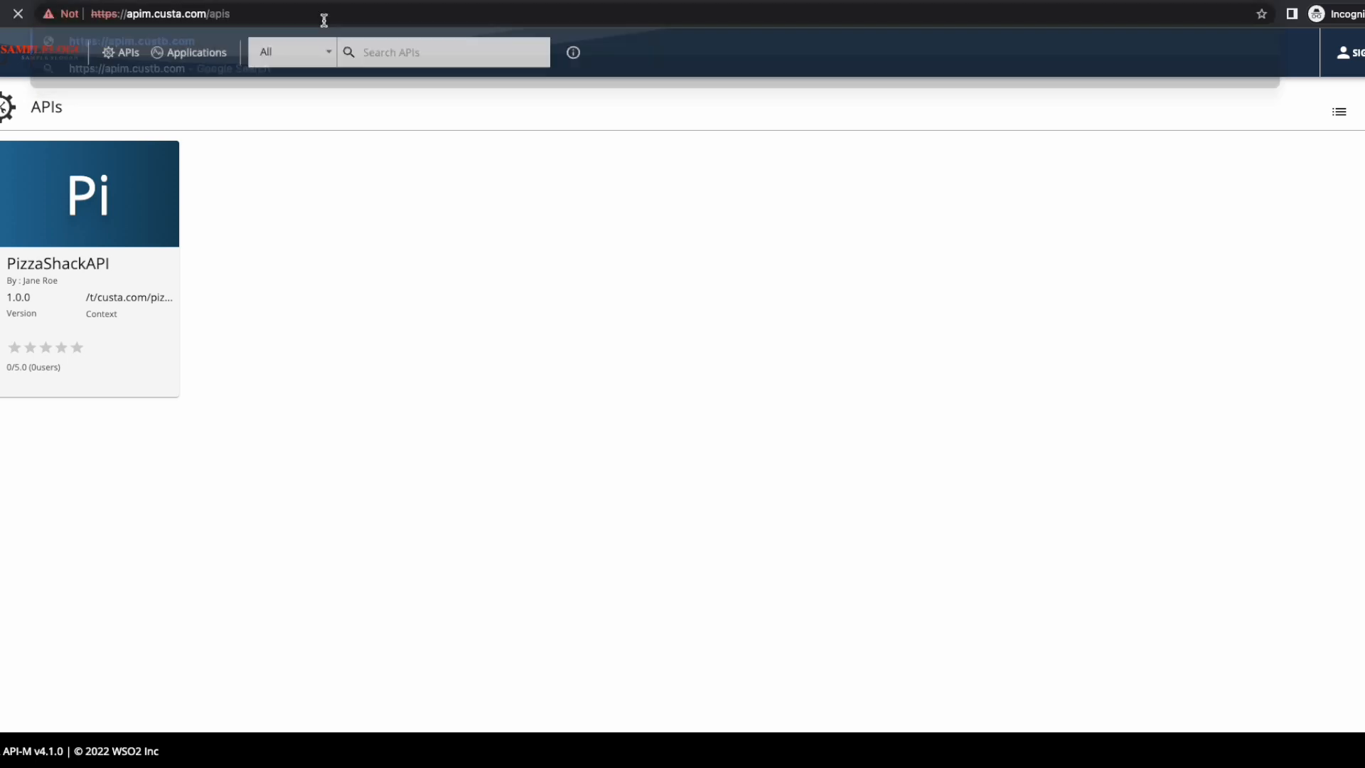
click(513, 359)
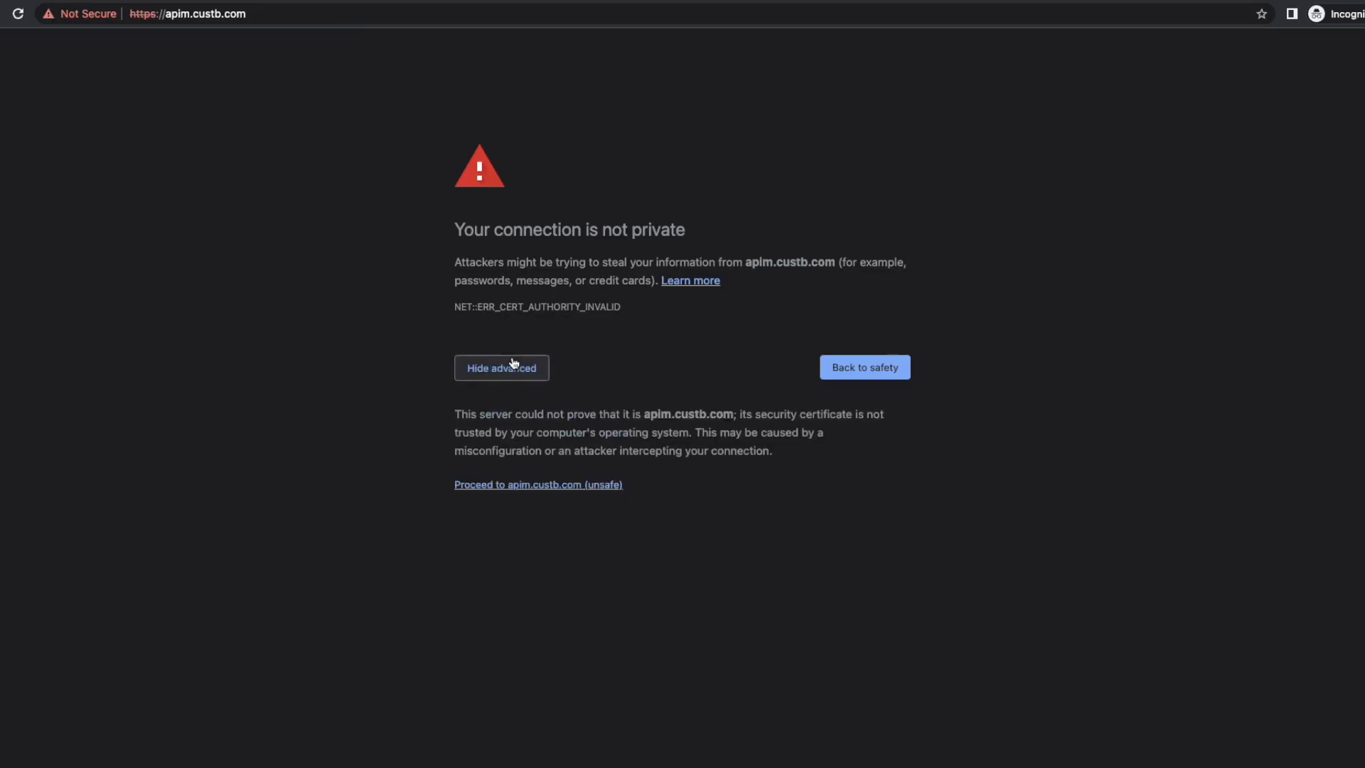
click(544, 486)
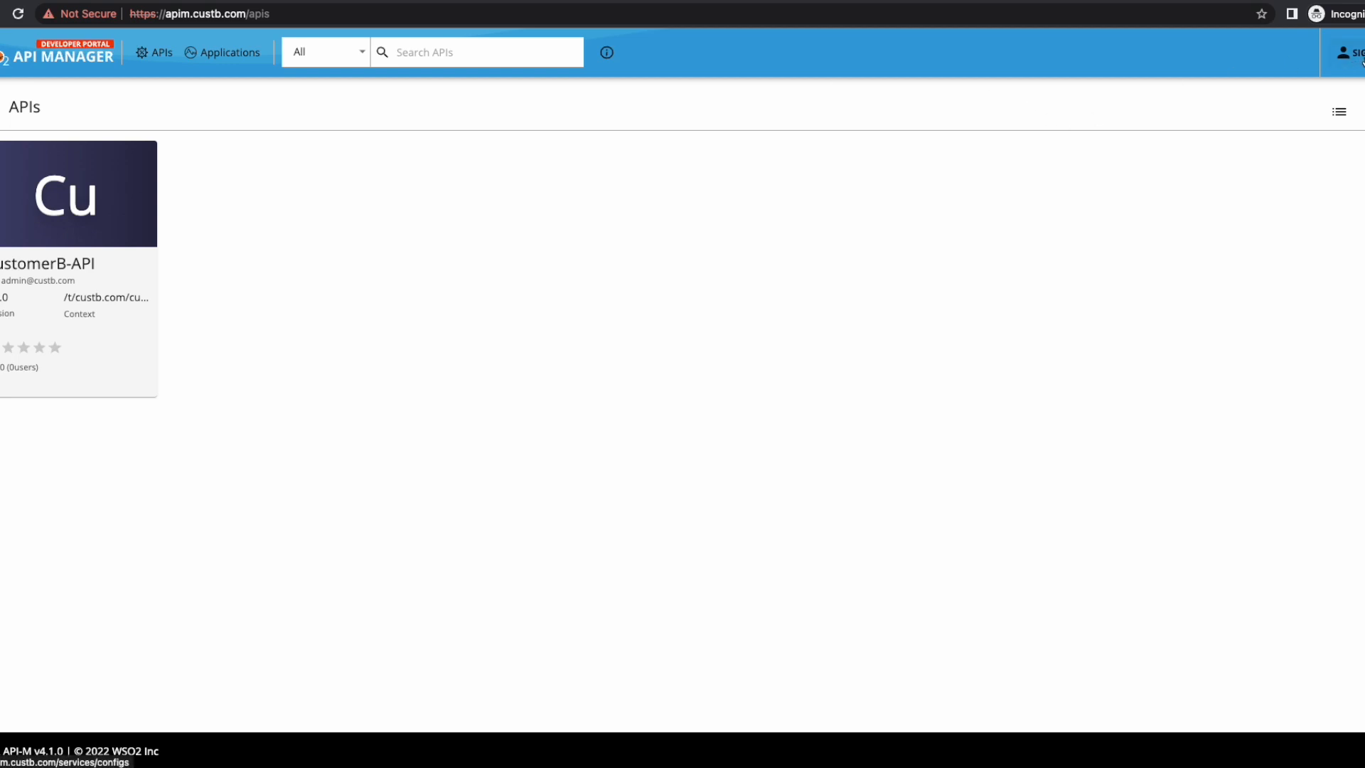
Step: Sign in to apim.custb.com via the WSO2 login page with the custb.com admin's credentials, then log out
click(1361, 61)
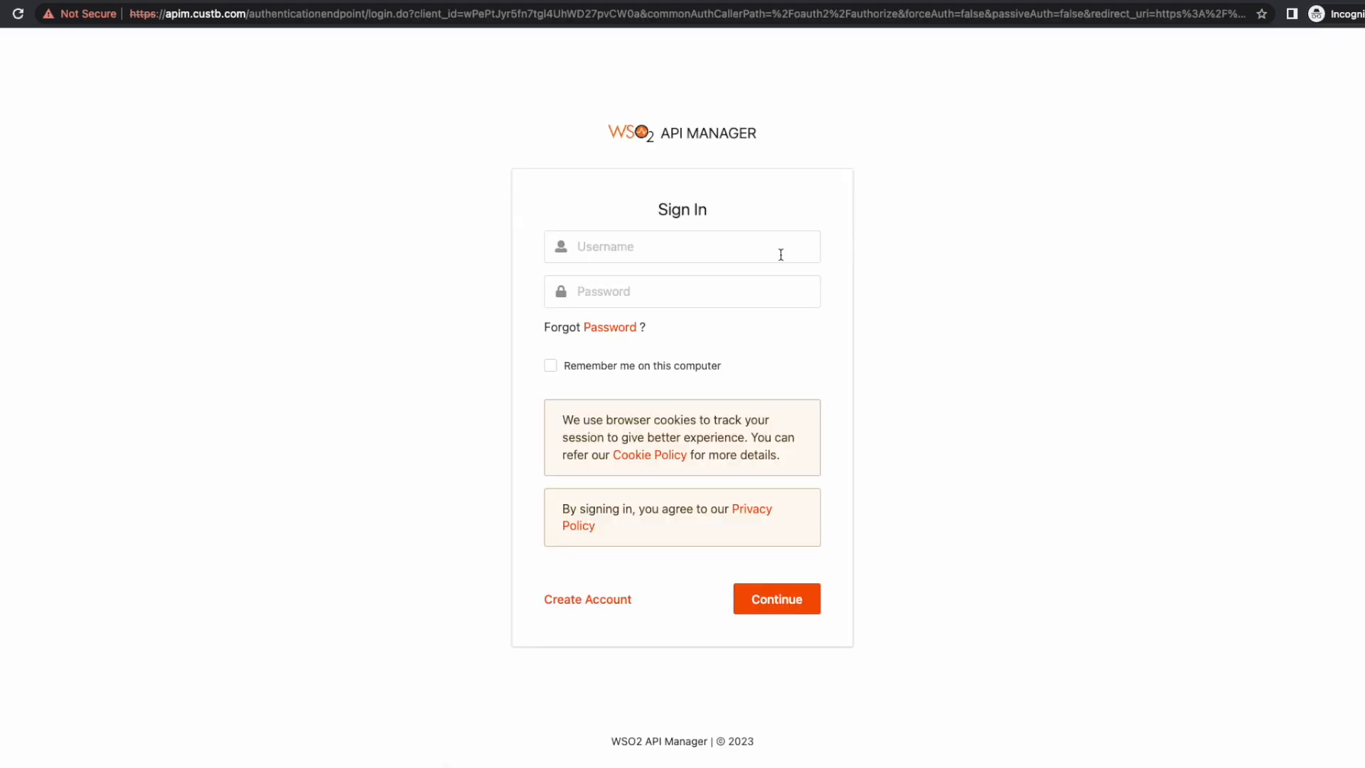
click(725, 255)
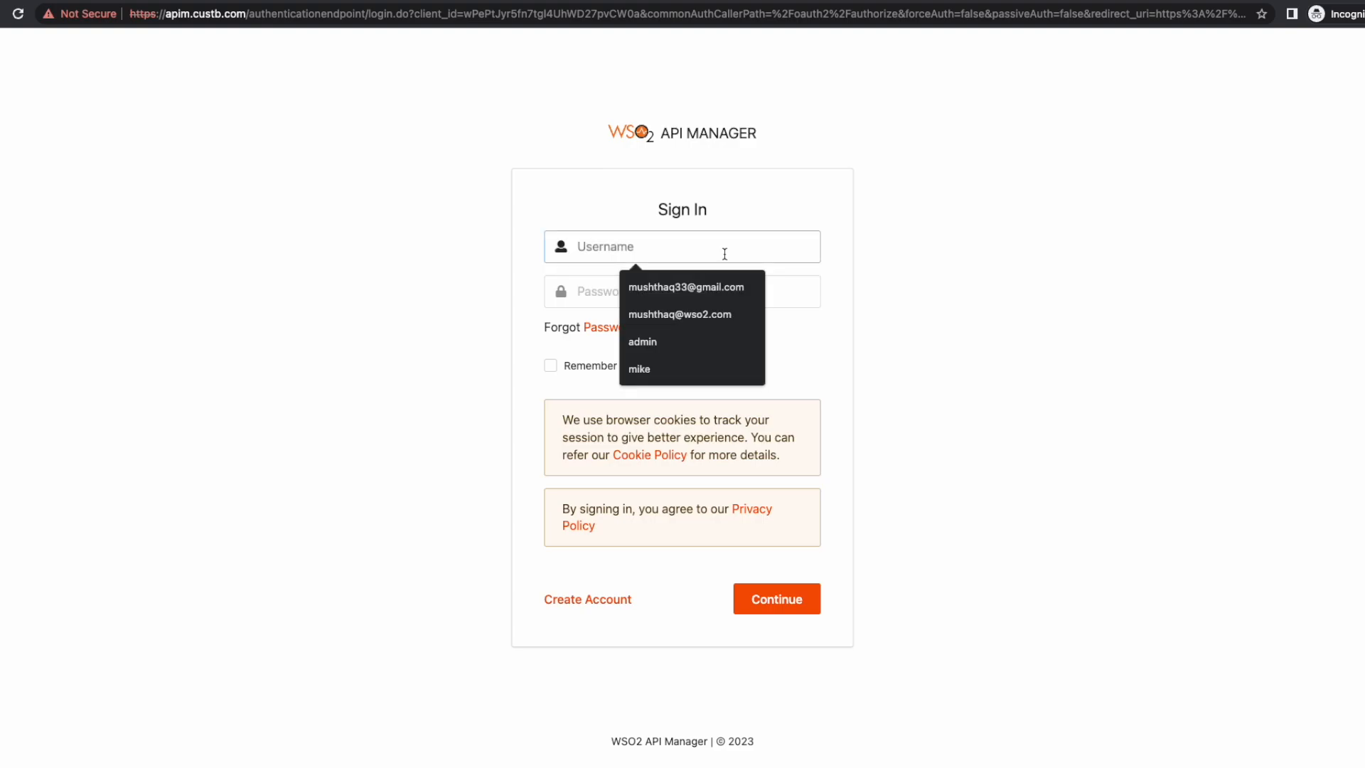
text(a)
key(BackSpace)
text(adm)
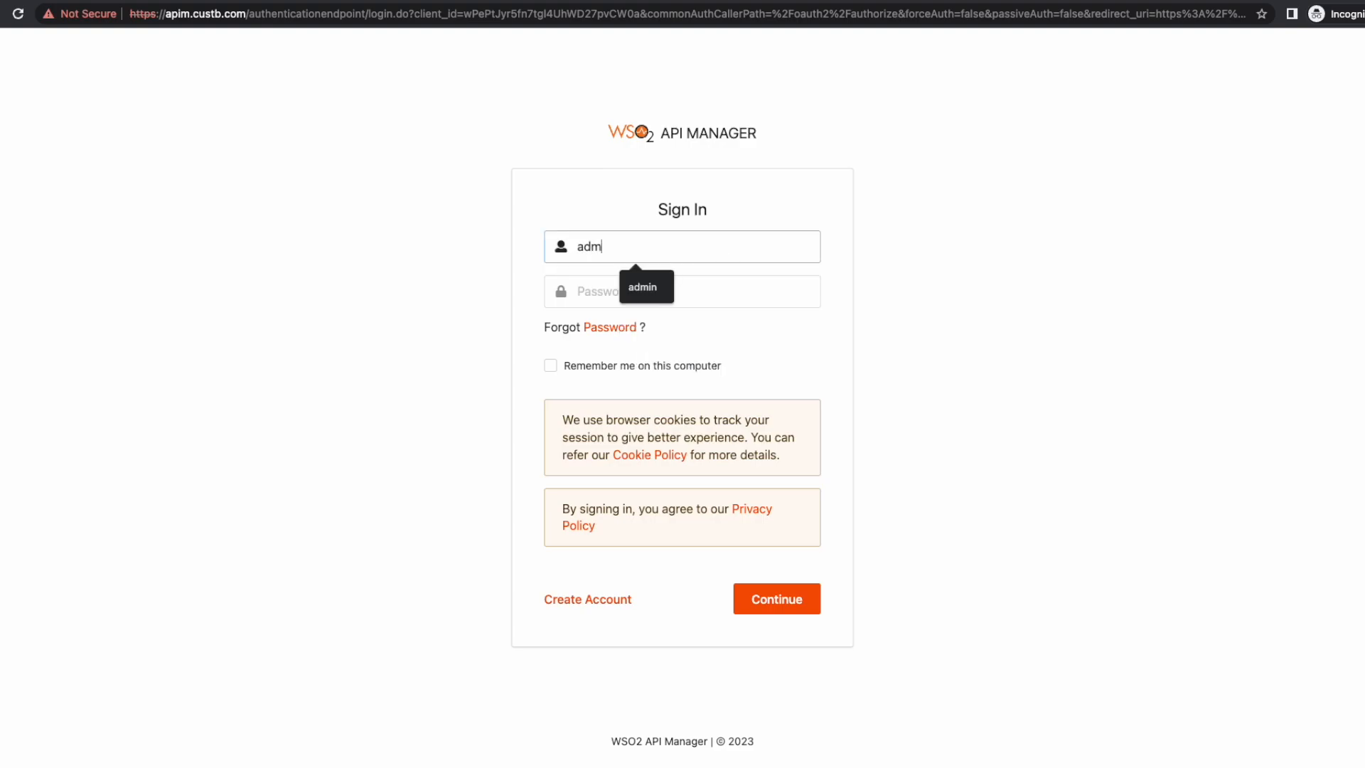
text(in@custb.com)
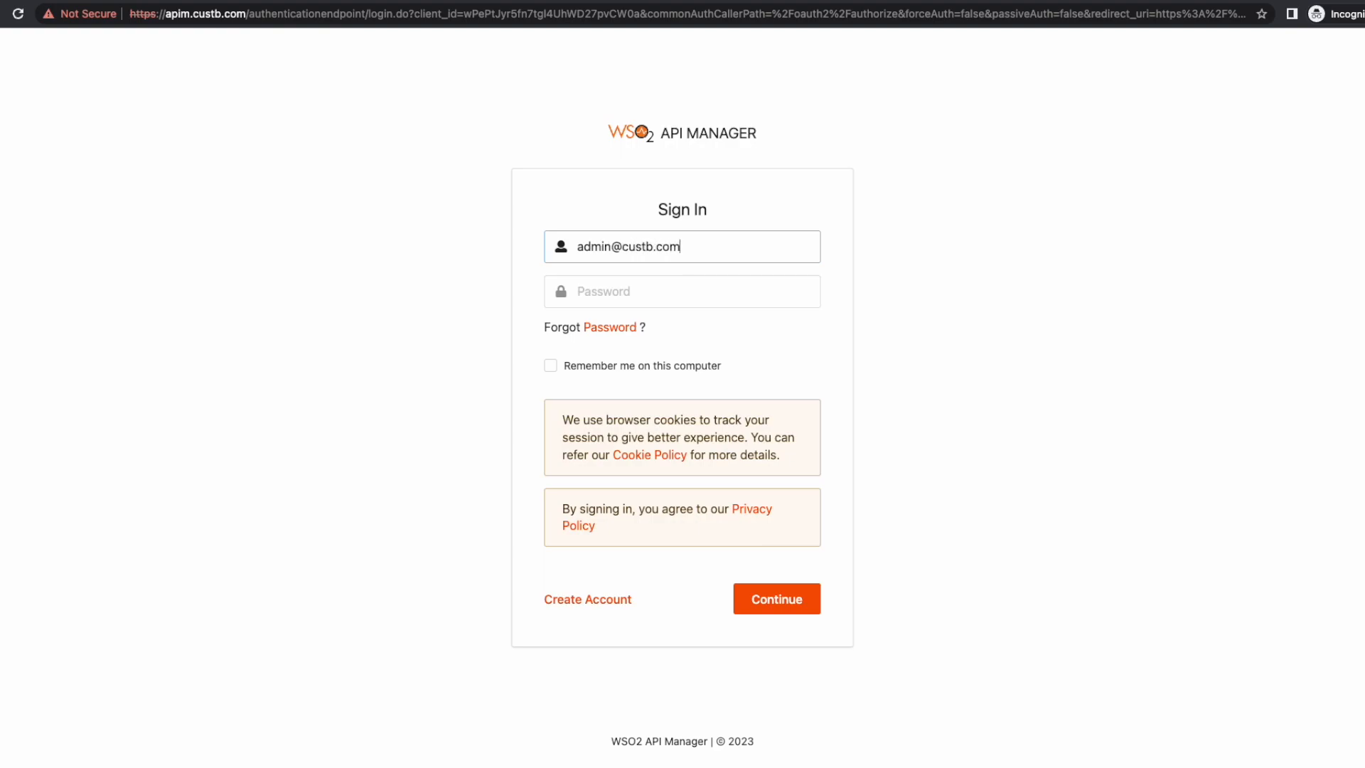
key(Tab)
text(*****)
key(Return)
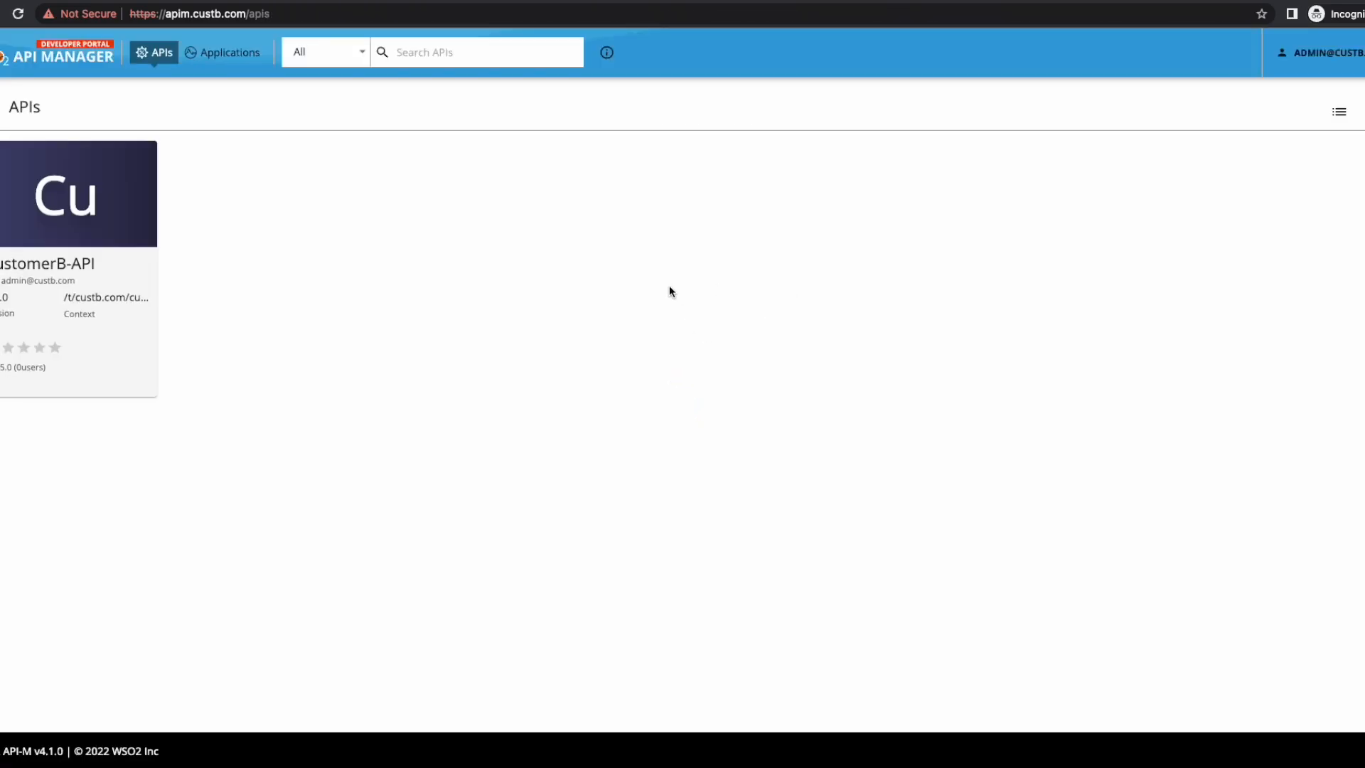
click(1327, 54)
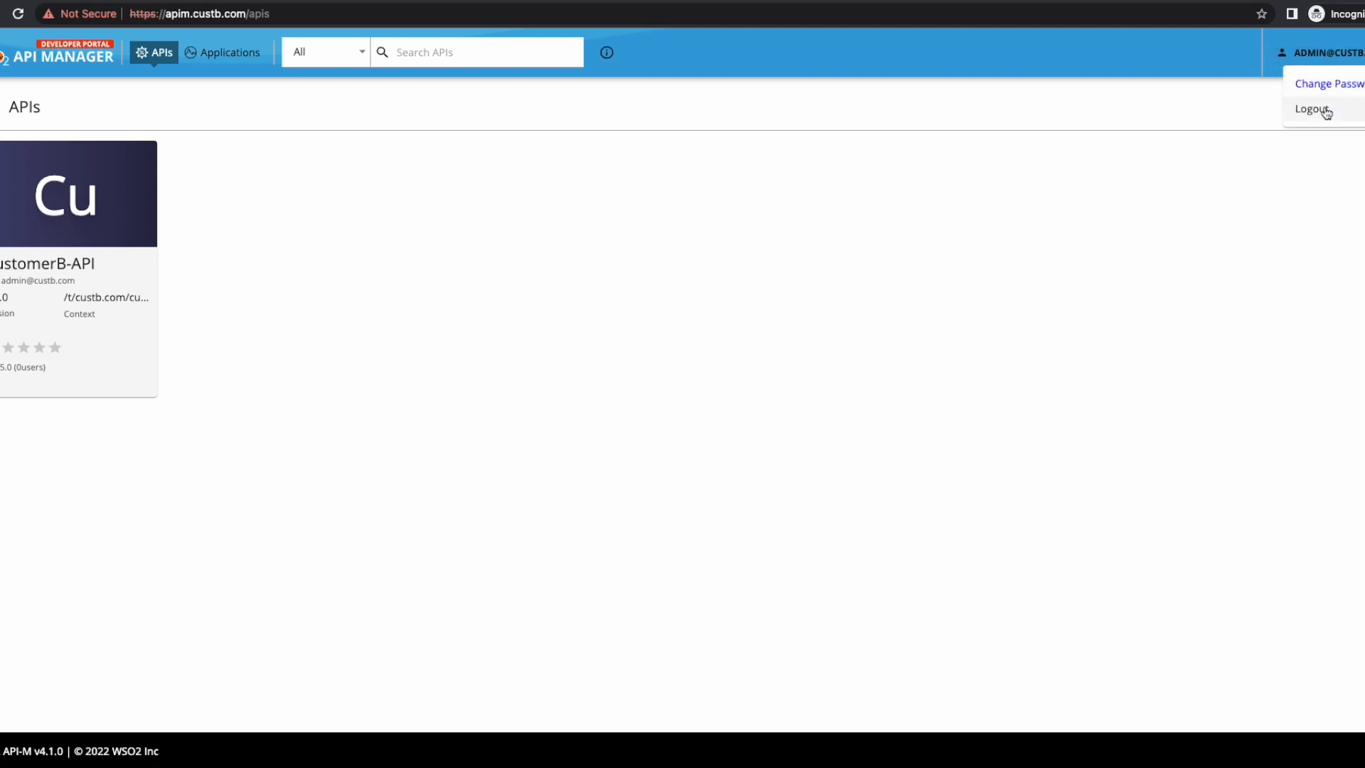
click(1326, 111)
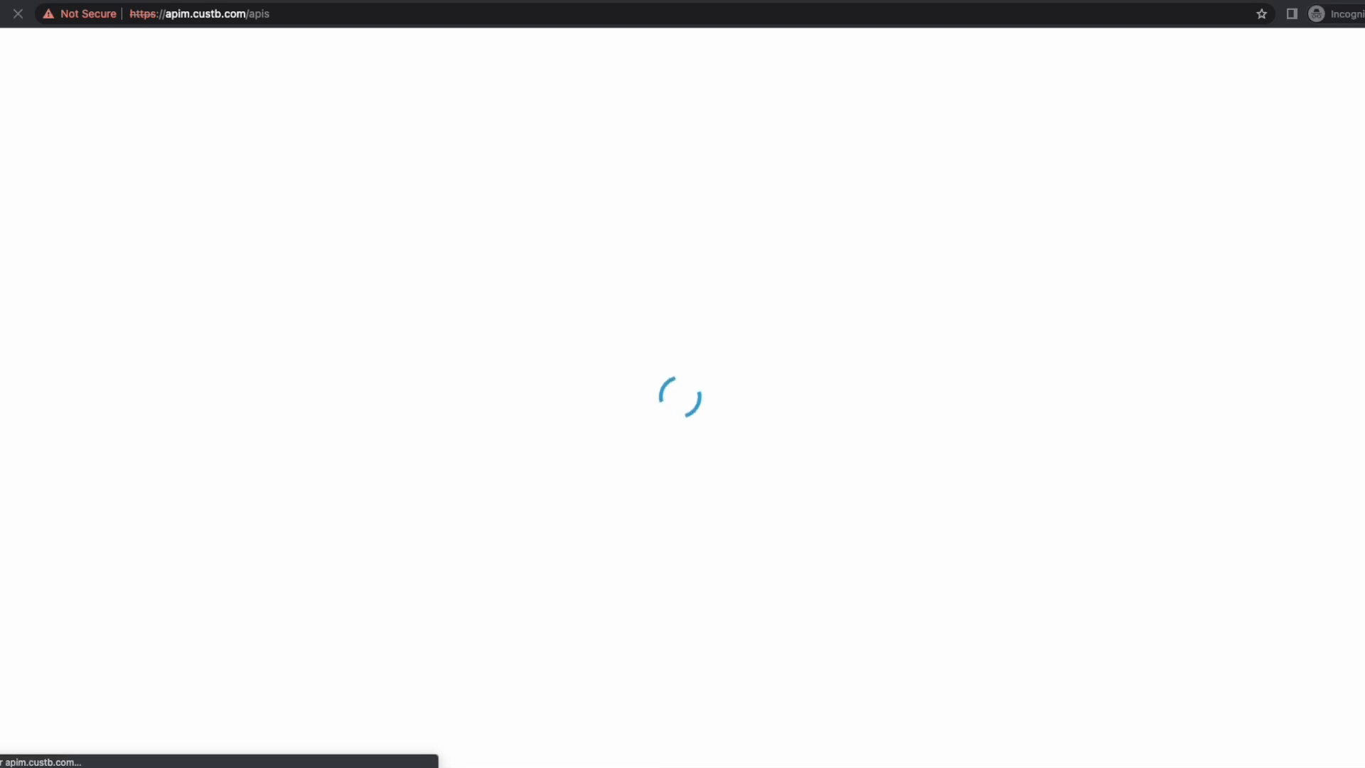